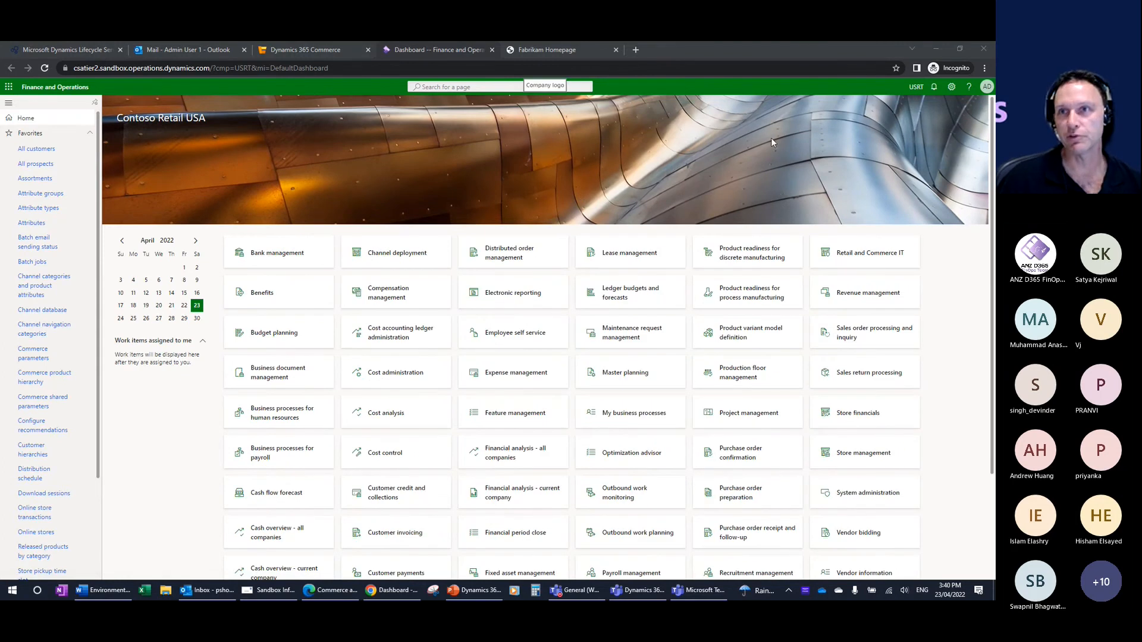
Collapse the Favorites and expand the list of modules on the Finance and Operations dashboard
left_click(946, 287)
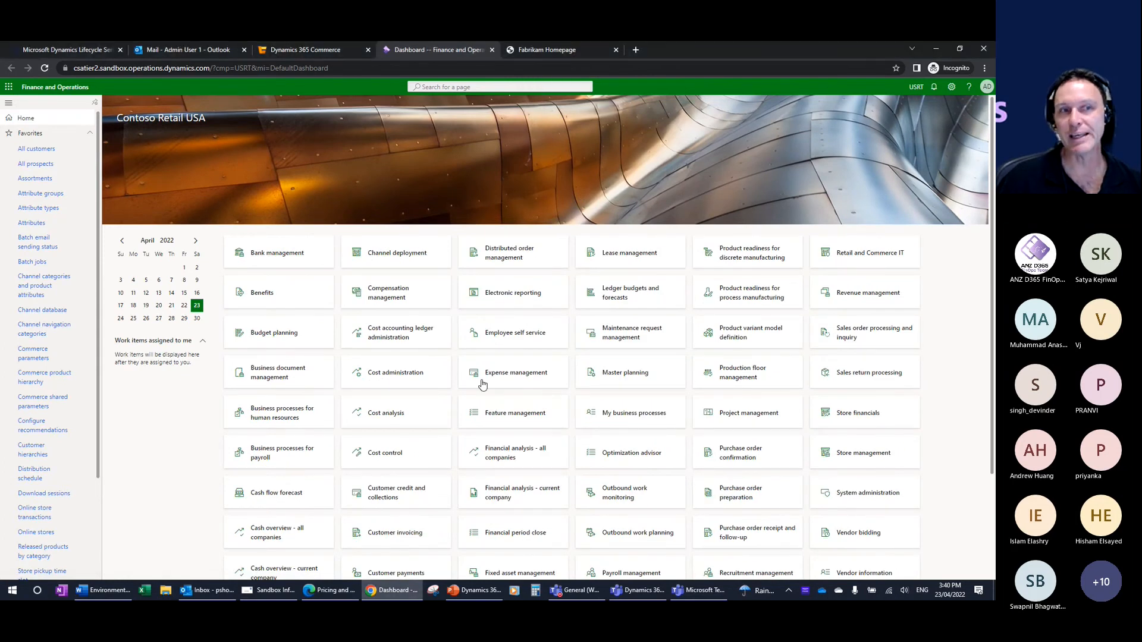
left_click(89, 133)
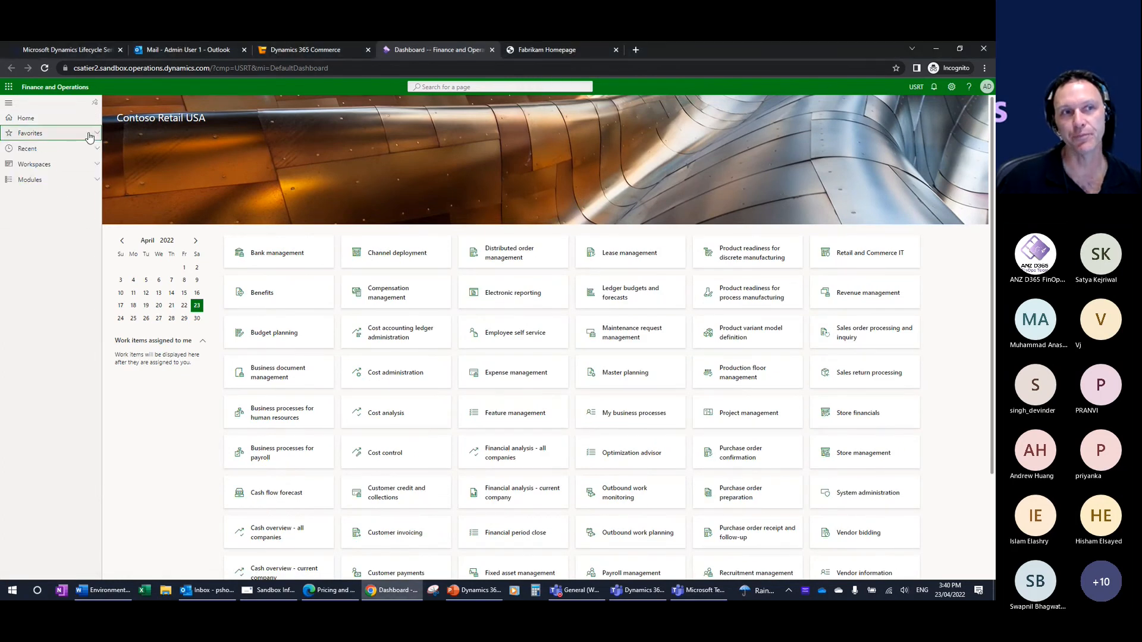
left_click(82, 182)
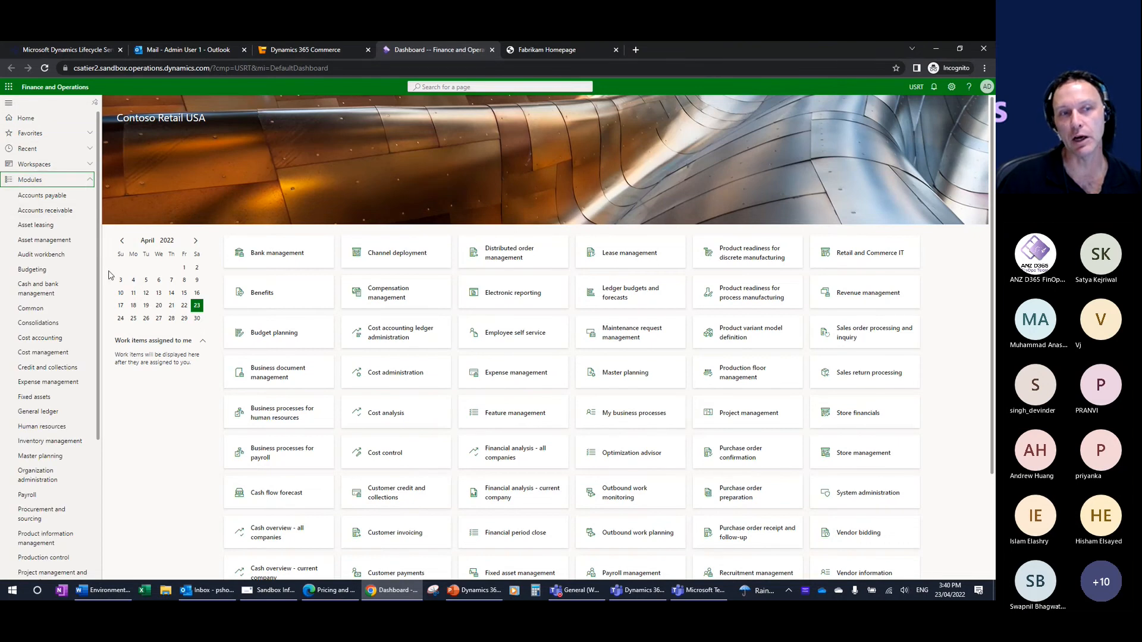
left_click_drag(101, 280, 878, 333)
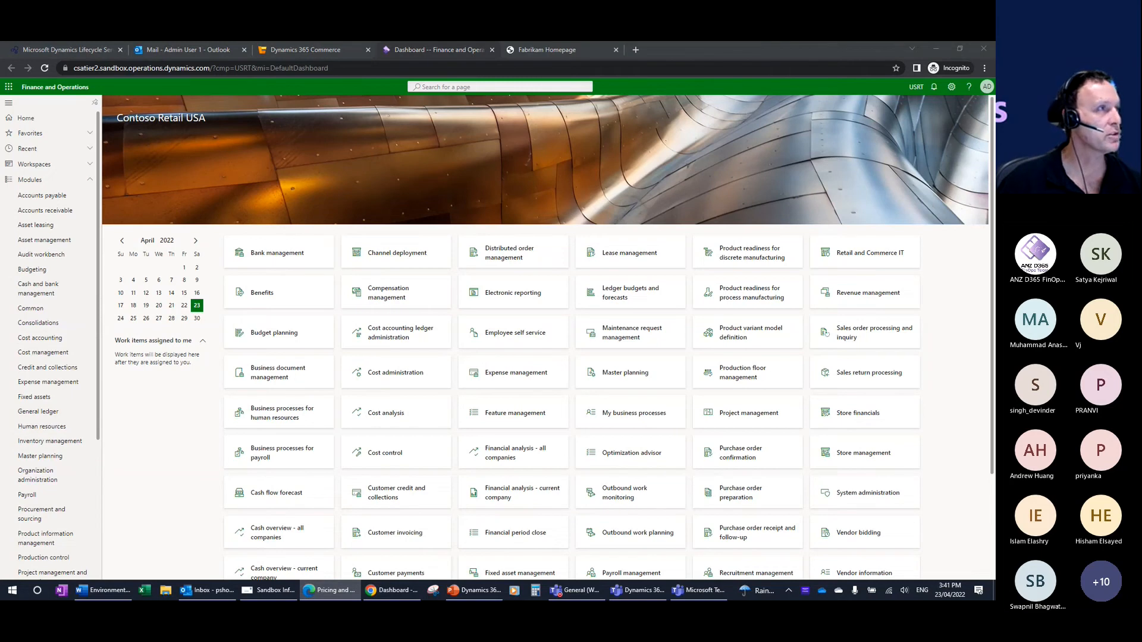
Switch to the Dynamics 365 Commerce dashboard, collapse its Favorites and expand its list of modules
left_click_drag(0, 351, 603, 41)
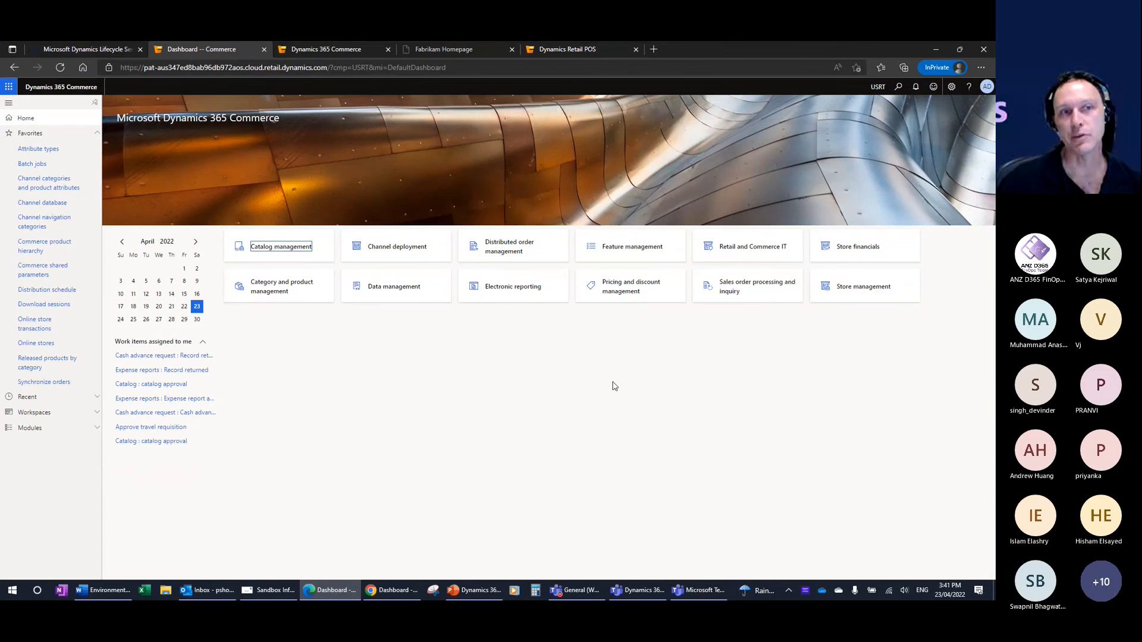
left_click(74, 133)
left_click(61, 180)
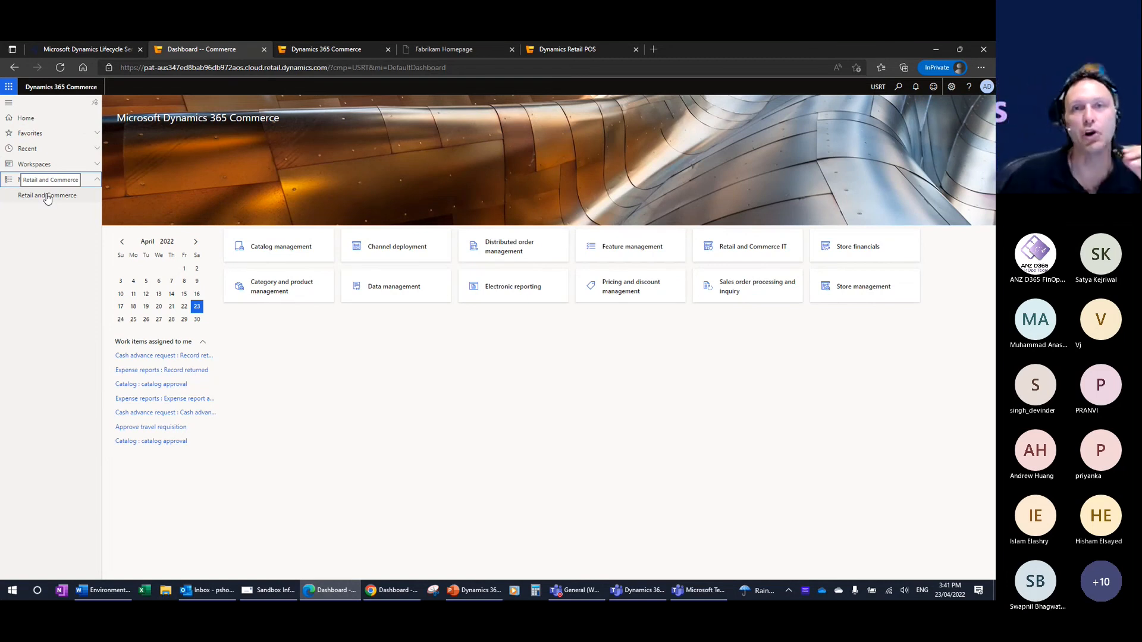
View the Fabrikam storefront homepage and the Commerce scale units of the PAT-AUS environment in Lifecycle Services
left_click(462, 48)
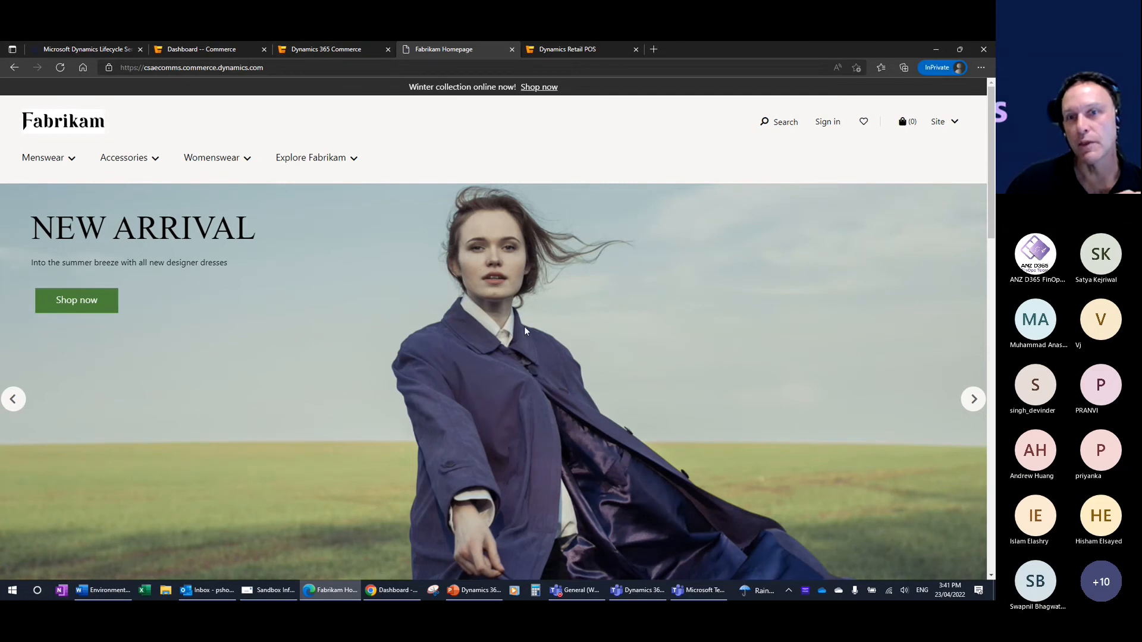
left_click(99, 49)
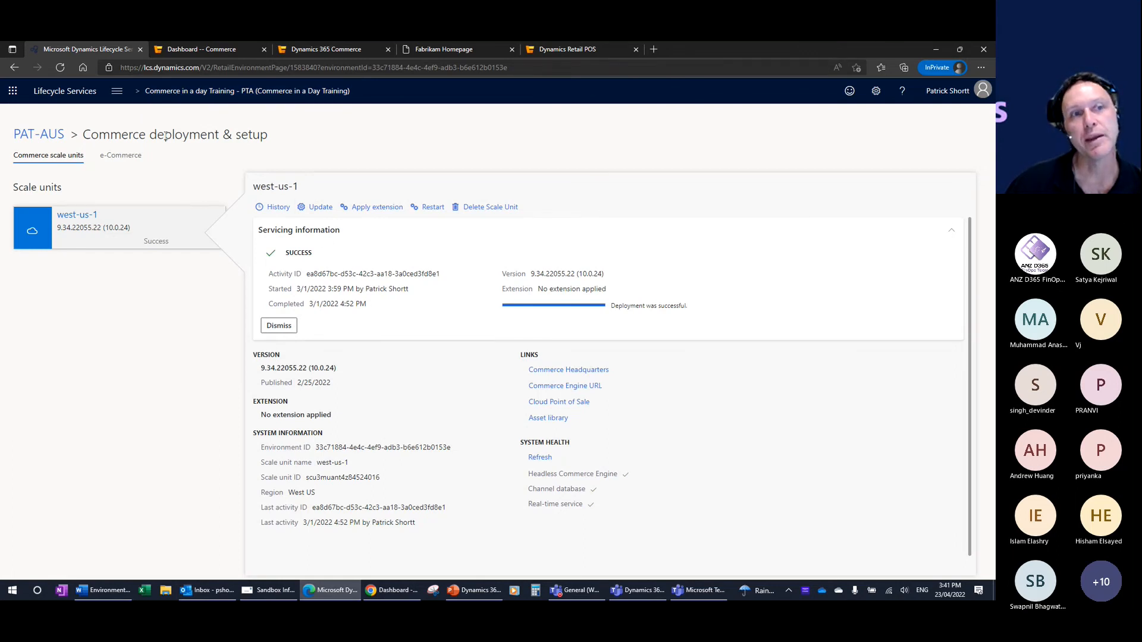
left_click_drag(11, 190, 68, 191)
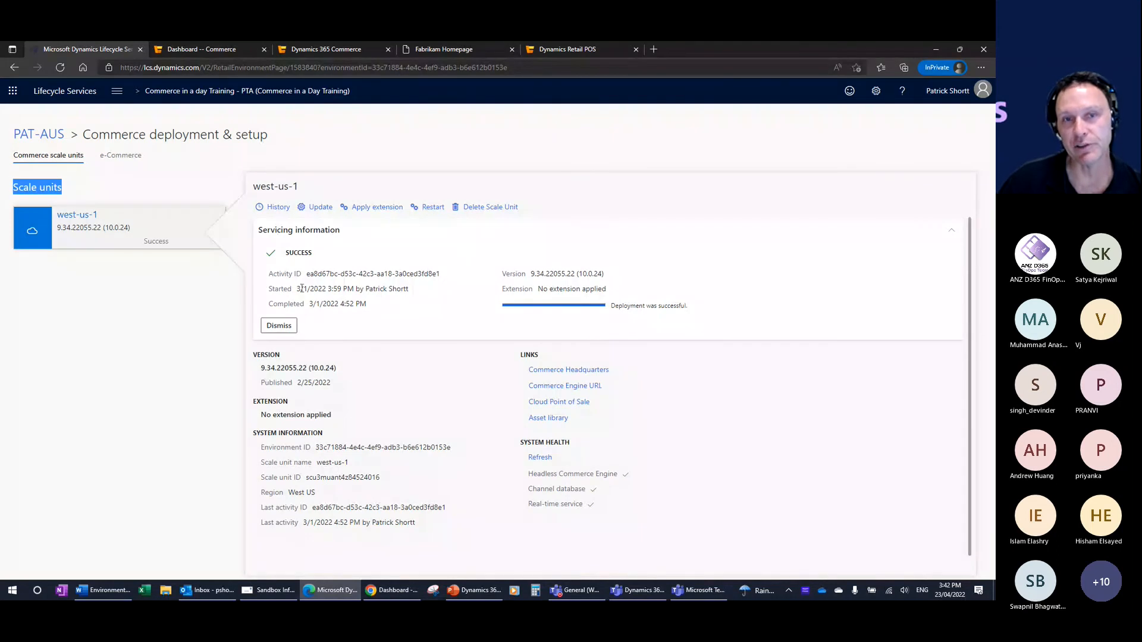
Reauthenticate the expired Lifecycle Services session and view the Fabrikam homepage in the other browser meanwhile
left_click(122, 162)
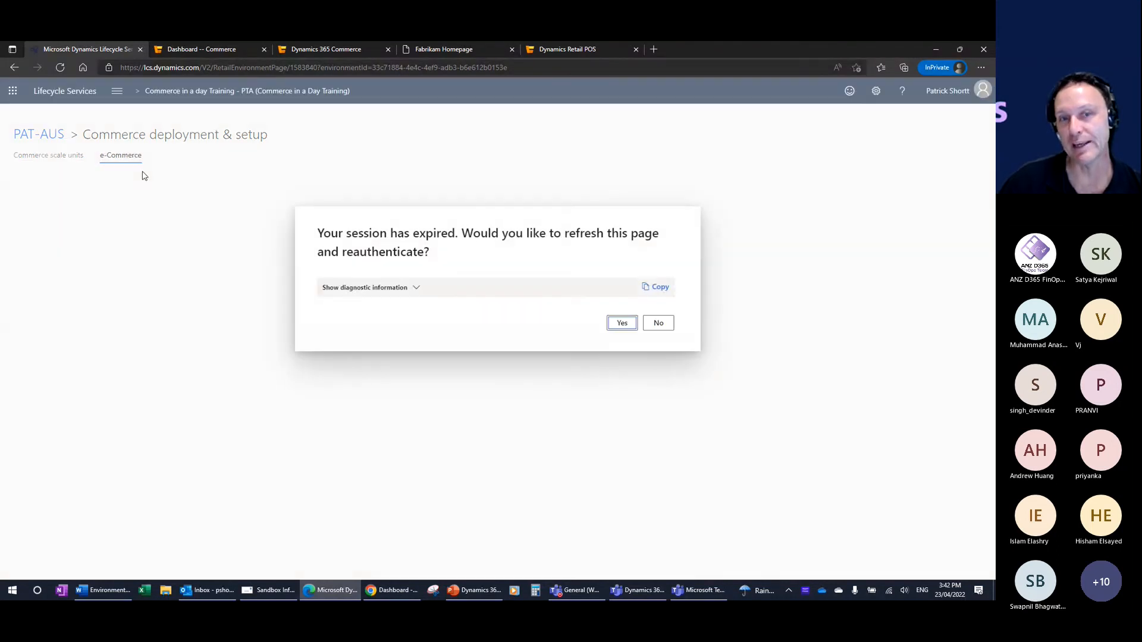
left_click(621, 324)
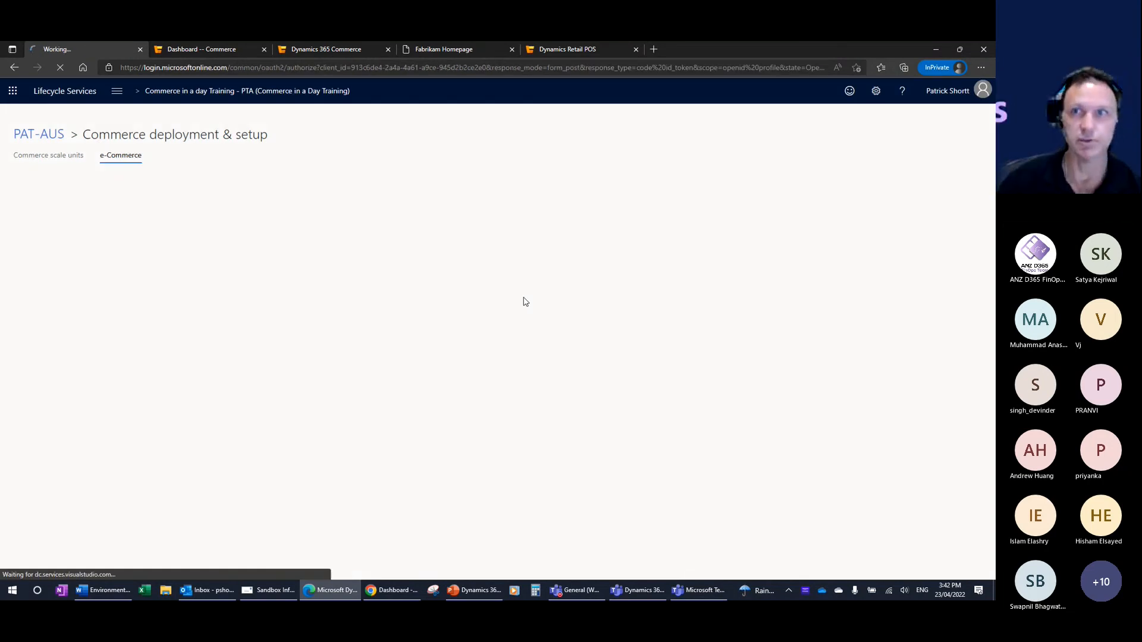
left_click(397, 587)
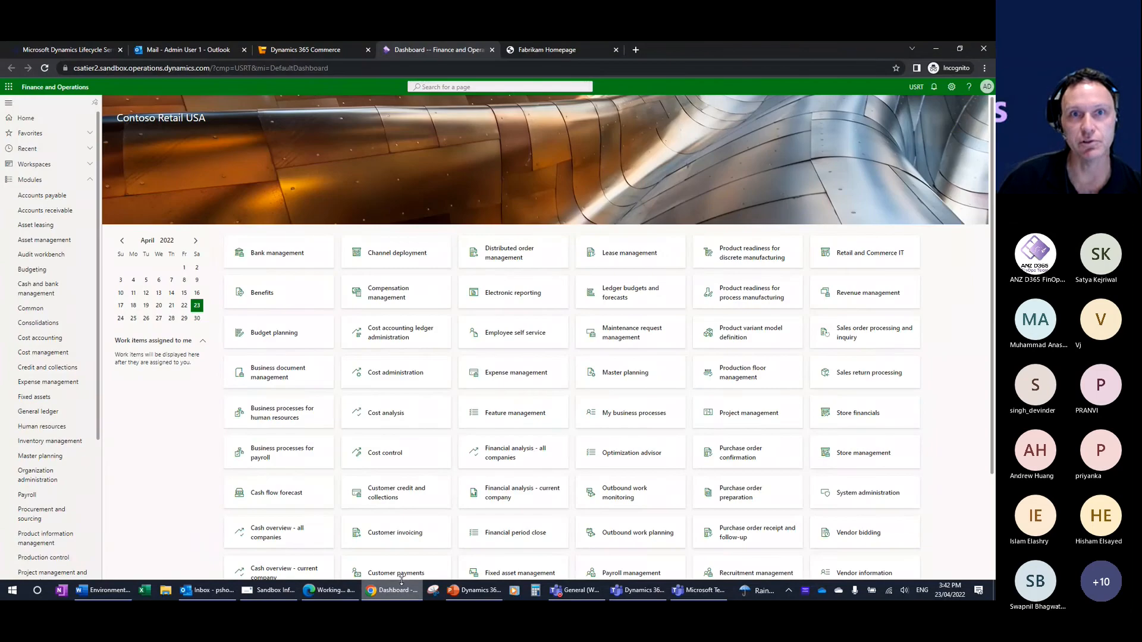
left_click(607, 53)
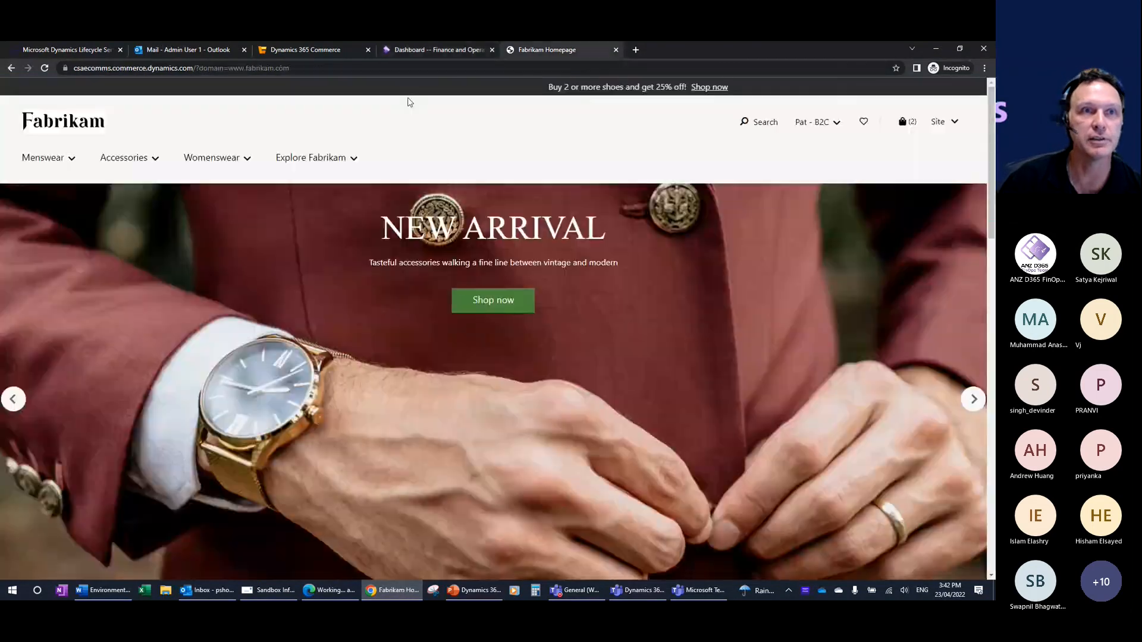
left_click(936, 49)
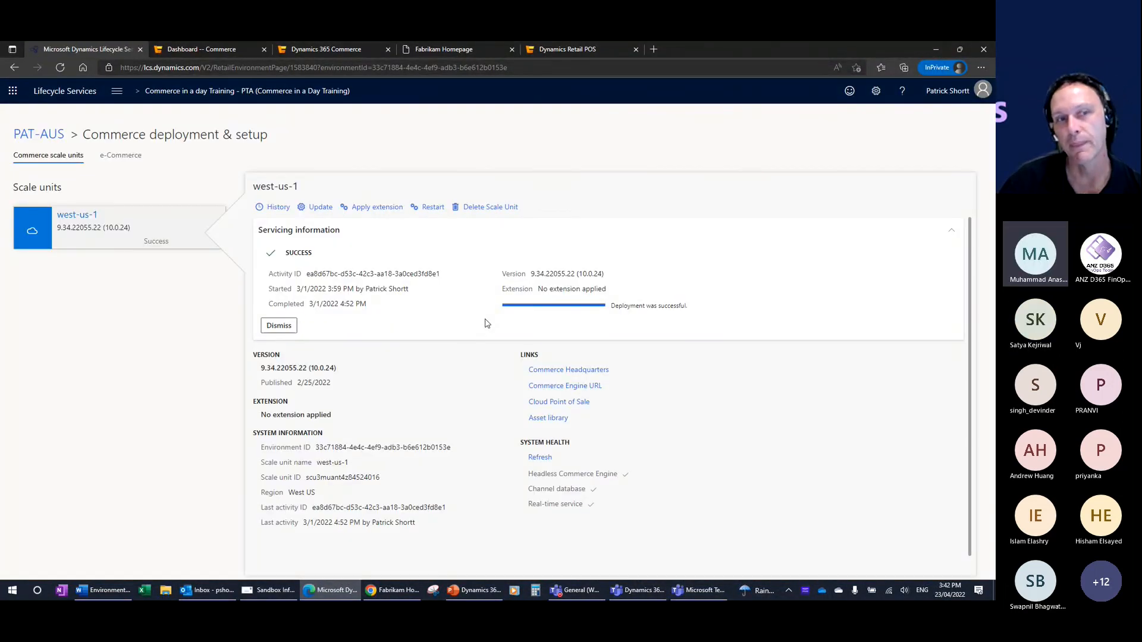
Review the PAT-AUS e-Commerce and scale unit deployment details, and open the Fabrikam B2C site in the e-Commerce site builder
left_click(122, 156)
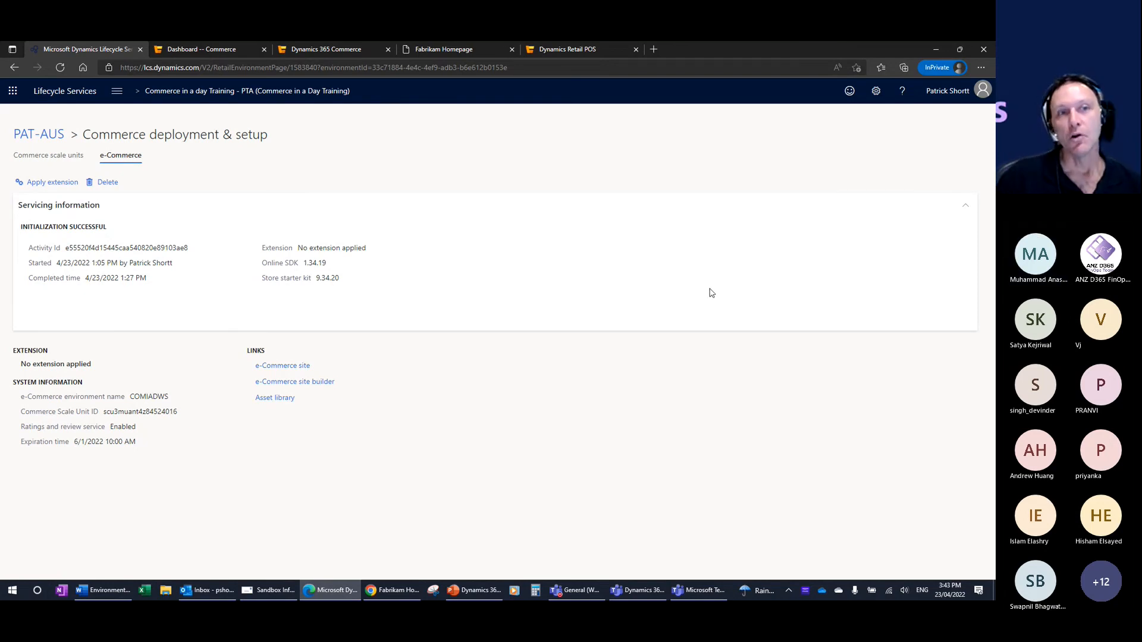
left_click(48, 156)
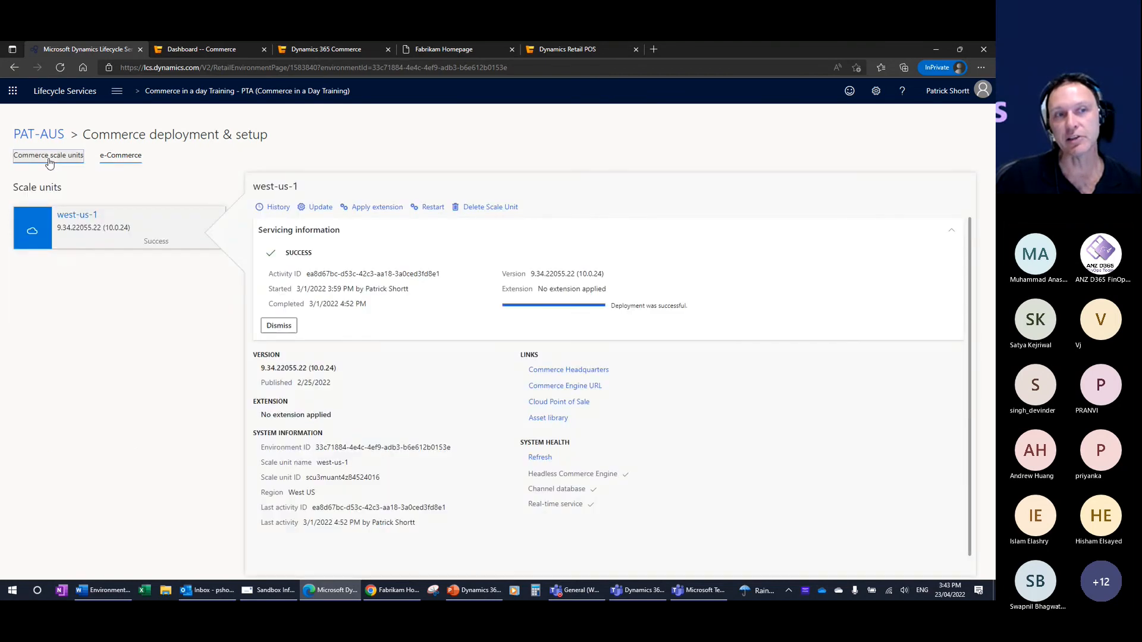
left_click(104, 159)
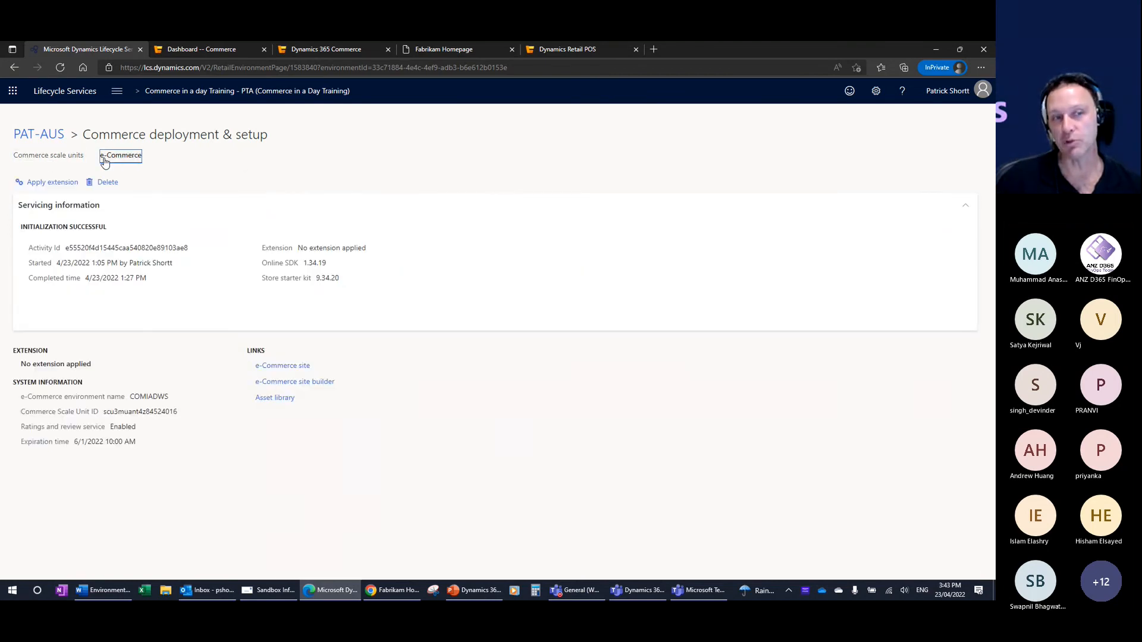
left_click(310, 385)
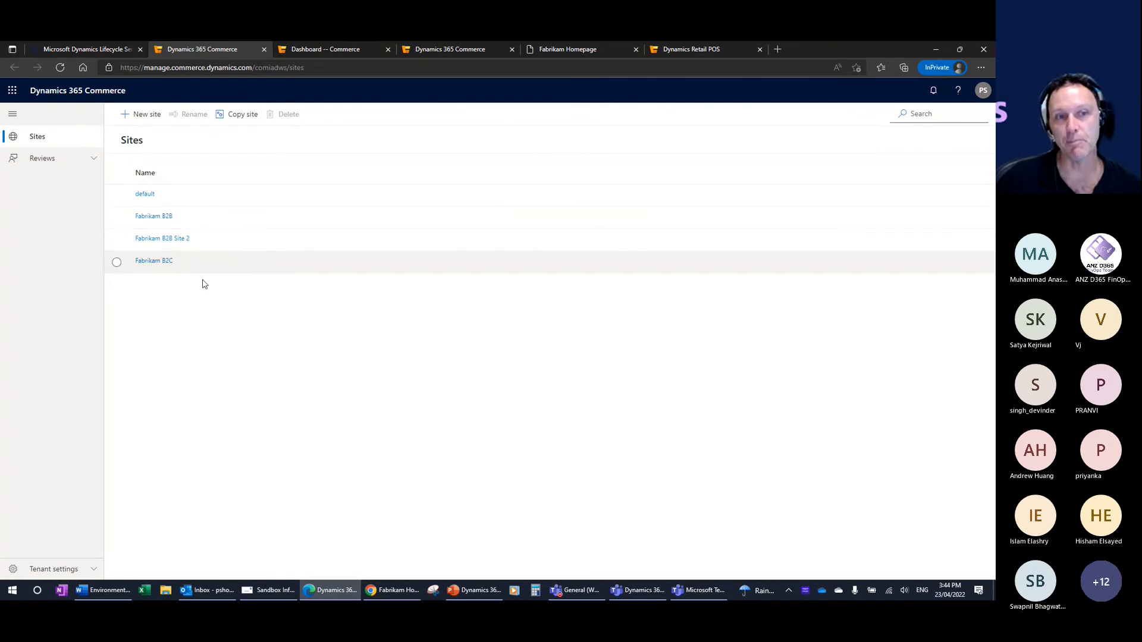
left_click(159, 262)
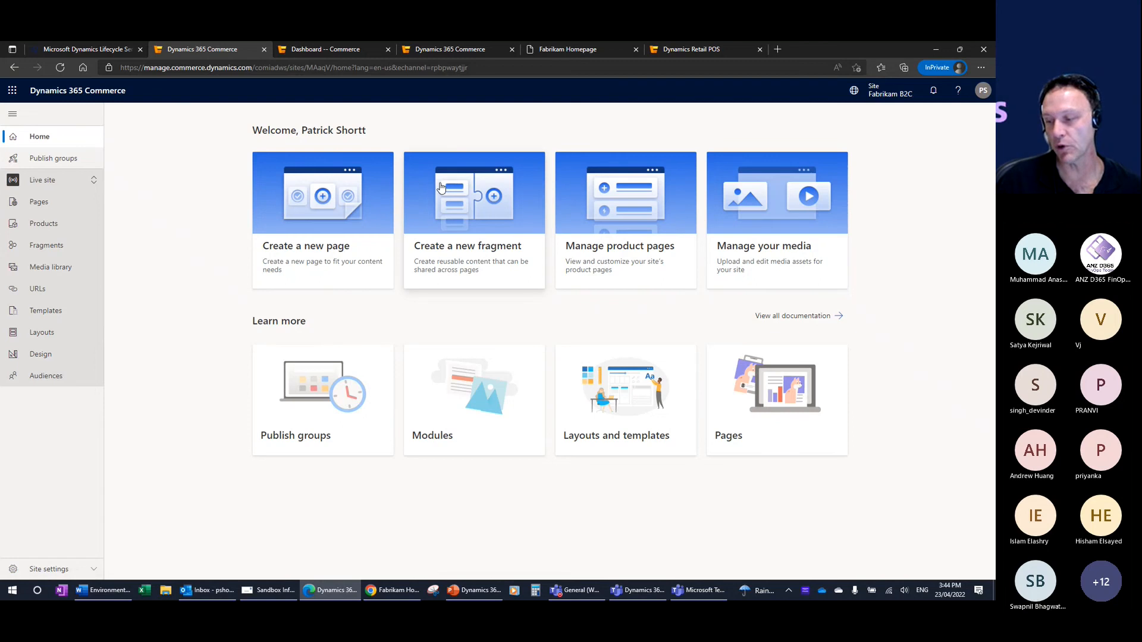
Open the Online stores list under the Channels area of the Retail and Commerce module in Commerce headquarters
left_click(341, 51)
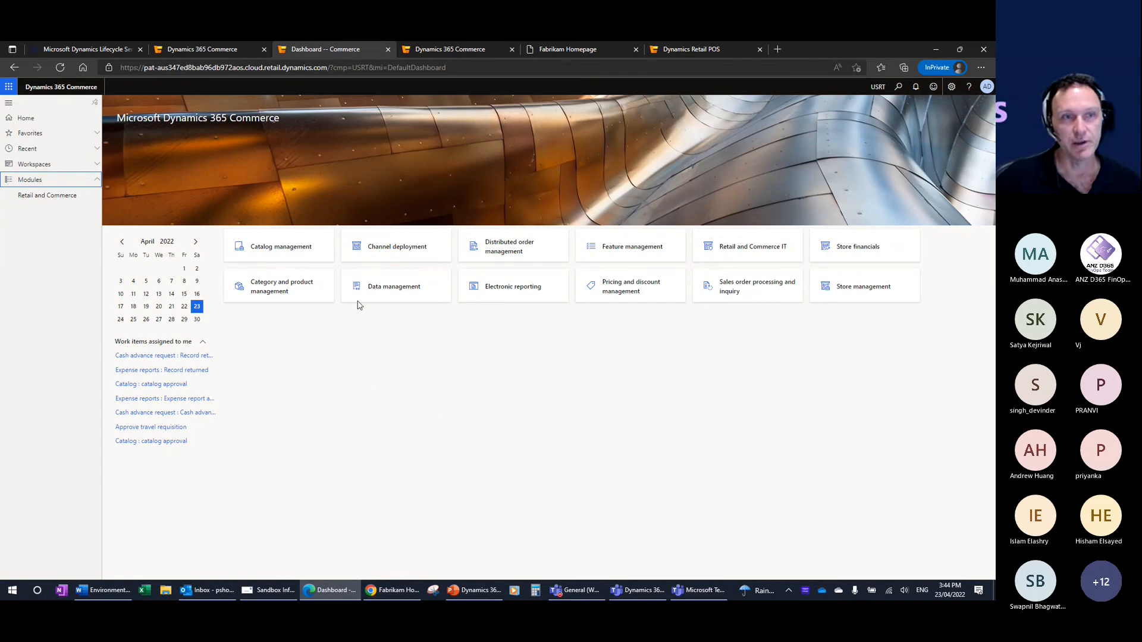
left_click(51, 201)
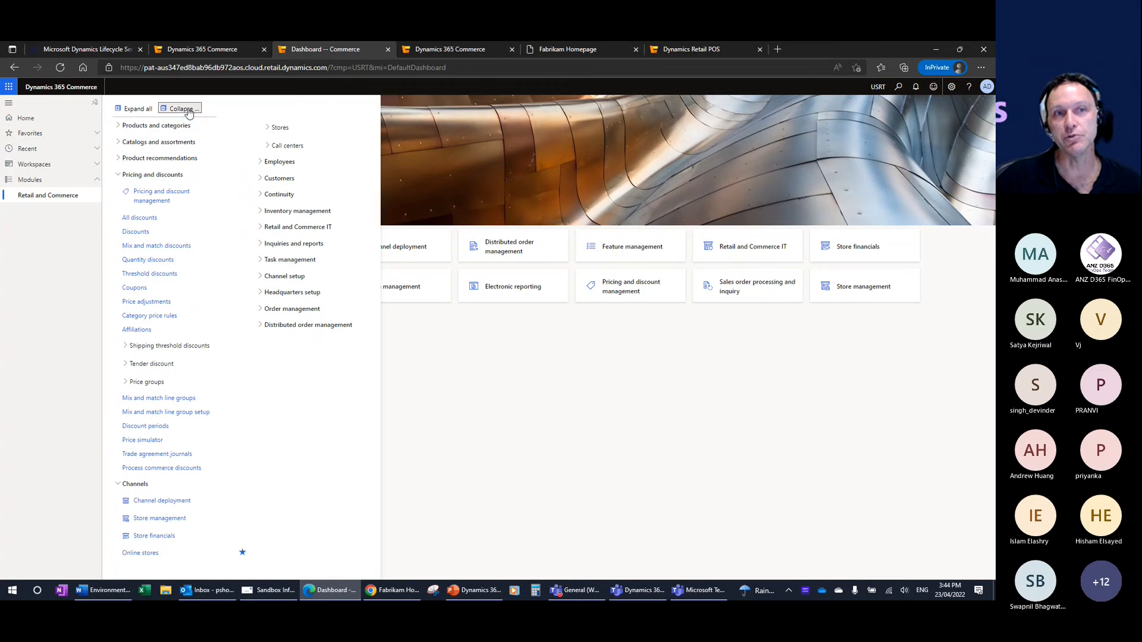
left_click(184, 109)
left_click(147, 193)
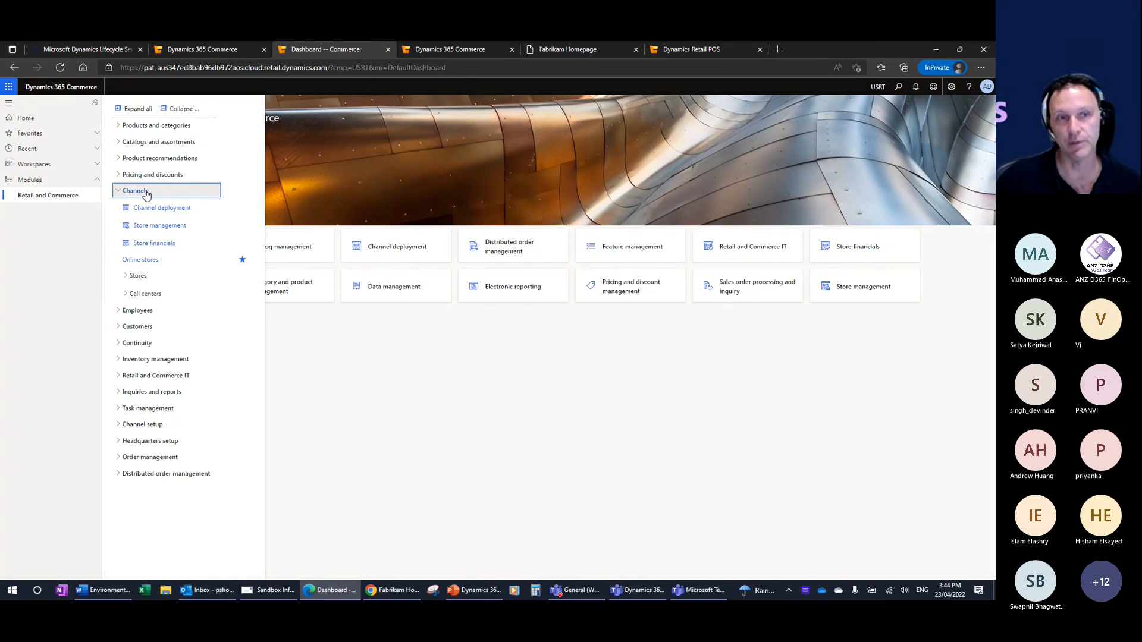
left_click(149, 262)
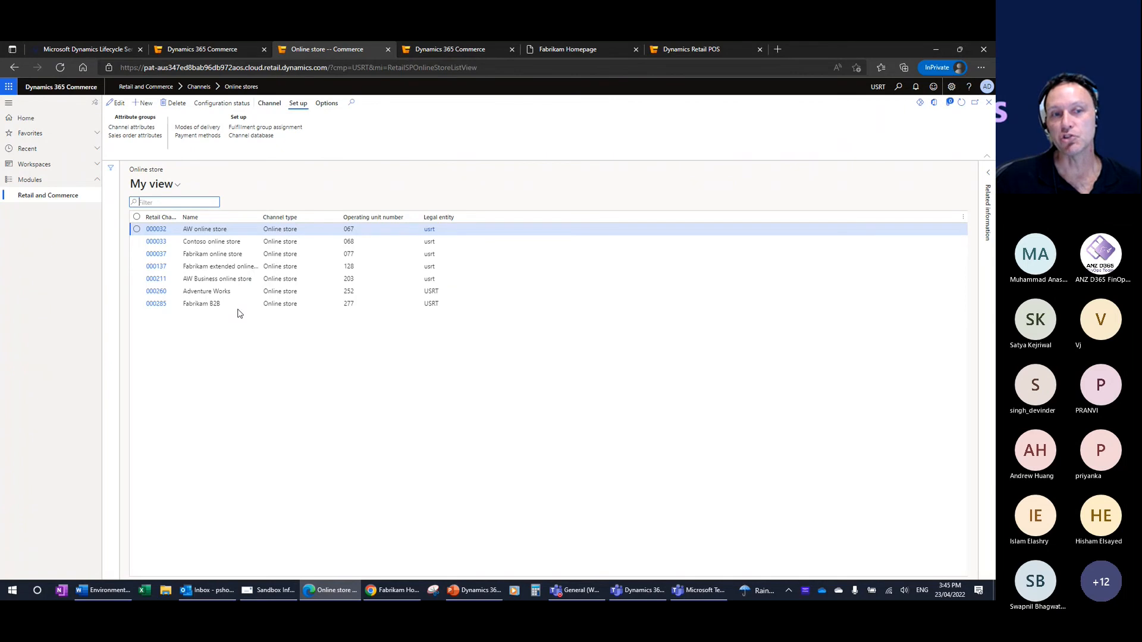
View the Fabrikam storefront and open the record of the Fabrikam extended online store in Commerce headquarters
left_click(591, 52)
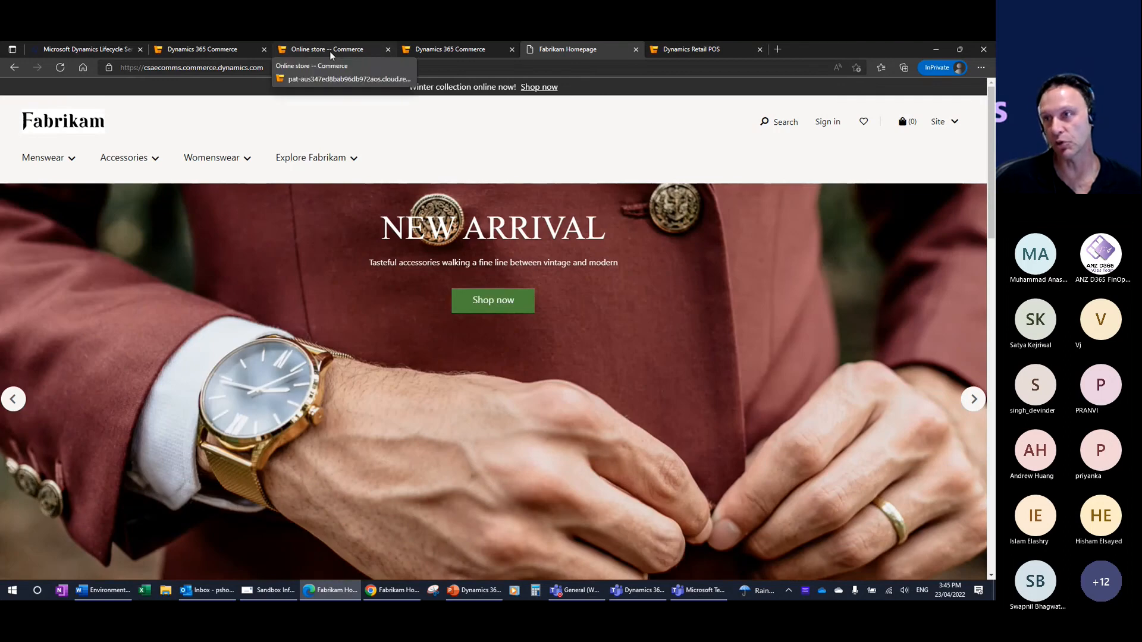
left_click(329, 52)
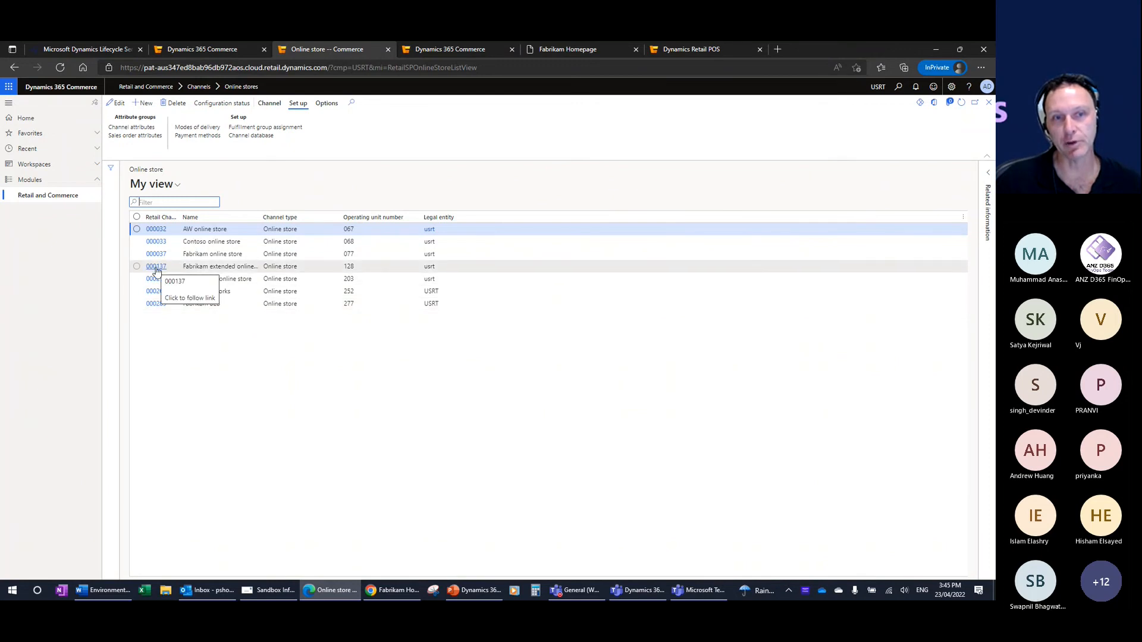
left_click(156, 270)
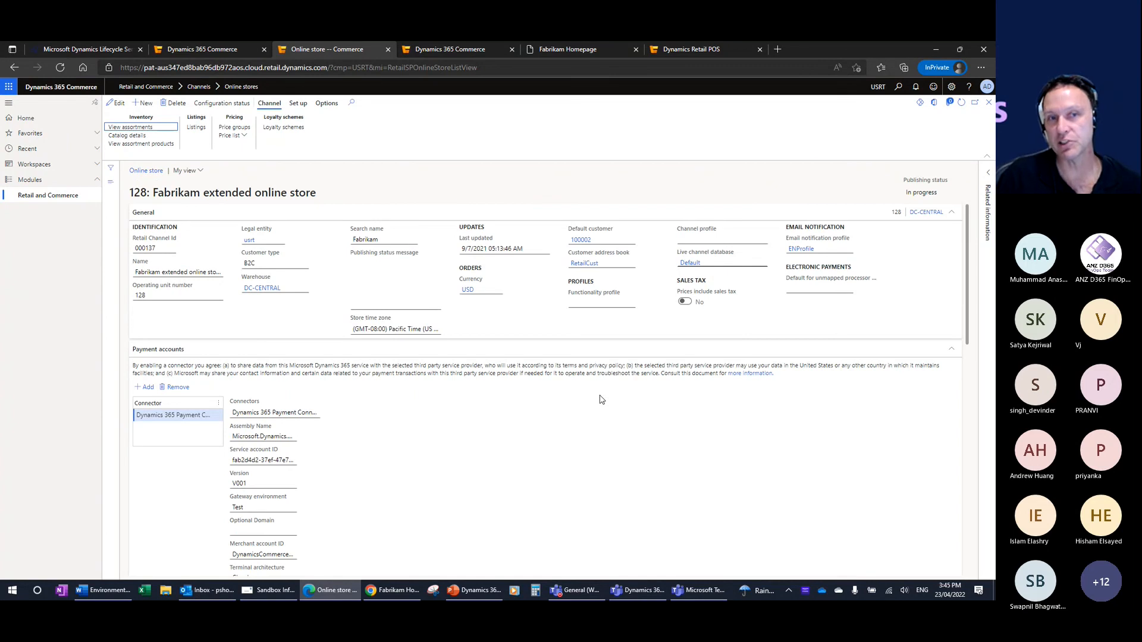
Review the online store's general settings and open the details of its assigned email notification profile
left_click_drag(967, 235, 965, 234)
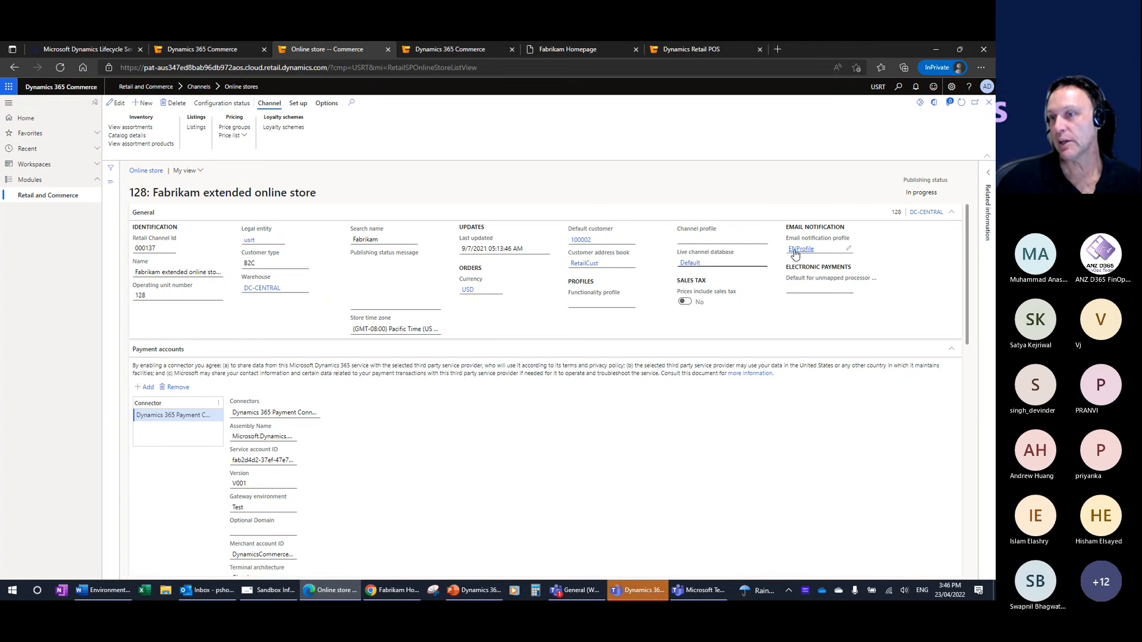
right_click(847, 250)
left_click(876, 301)
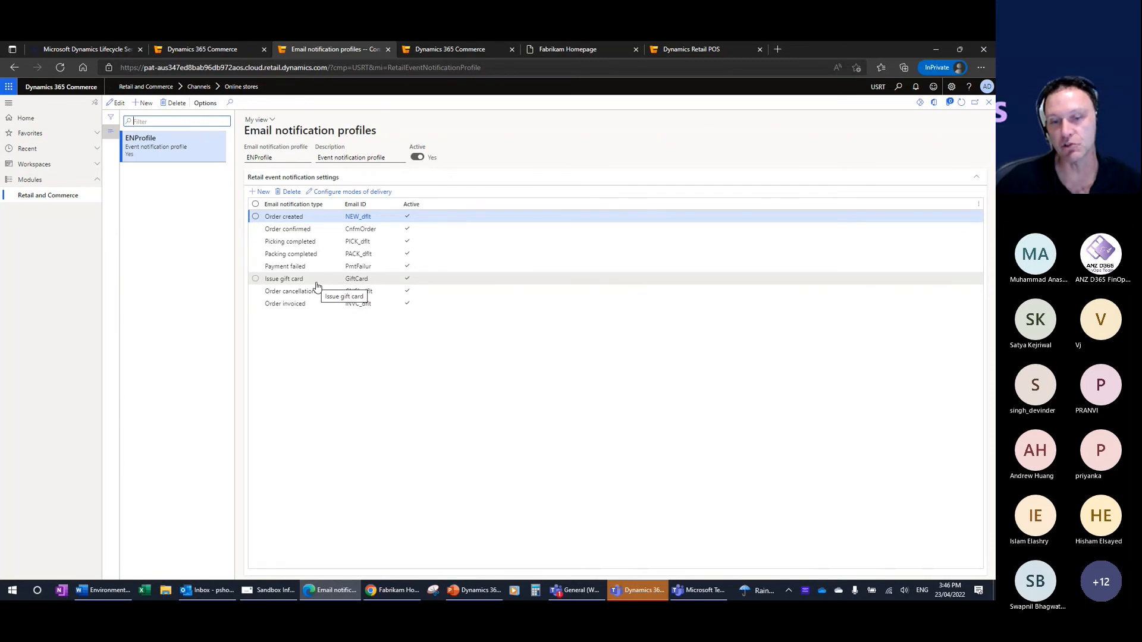
Switch to Outlook and read the original order confirmation in yesterday's "Thank you for your order! - Fab Team" sent conversation
left_click(393, 590)
left_click(197, 50)
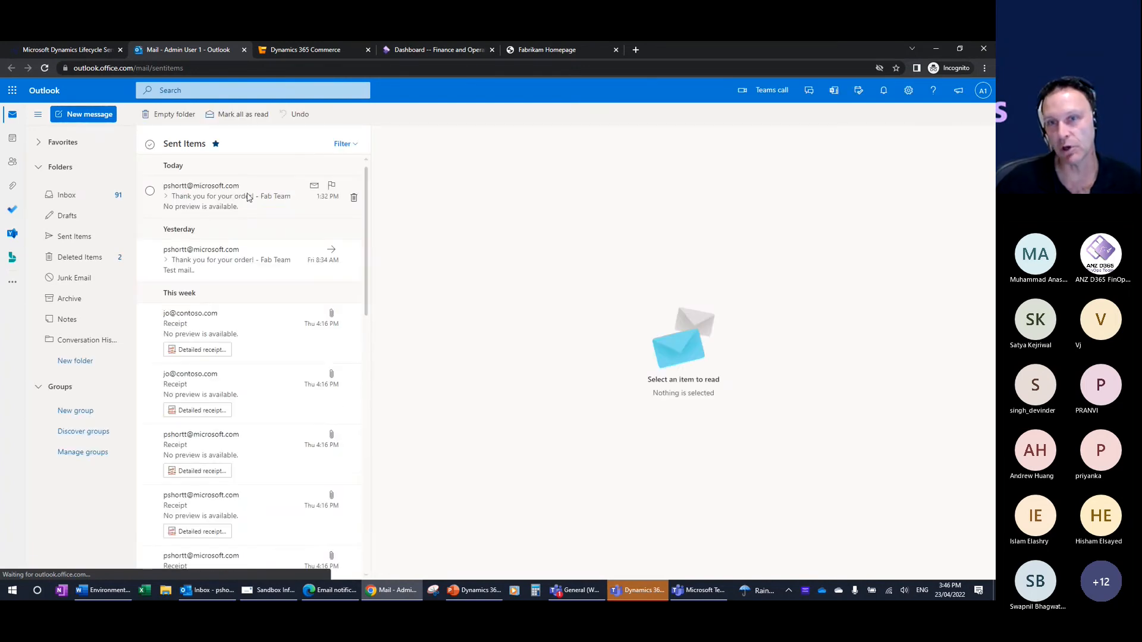
left_click(249, 198)
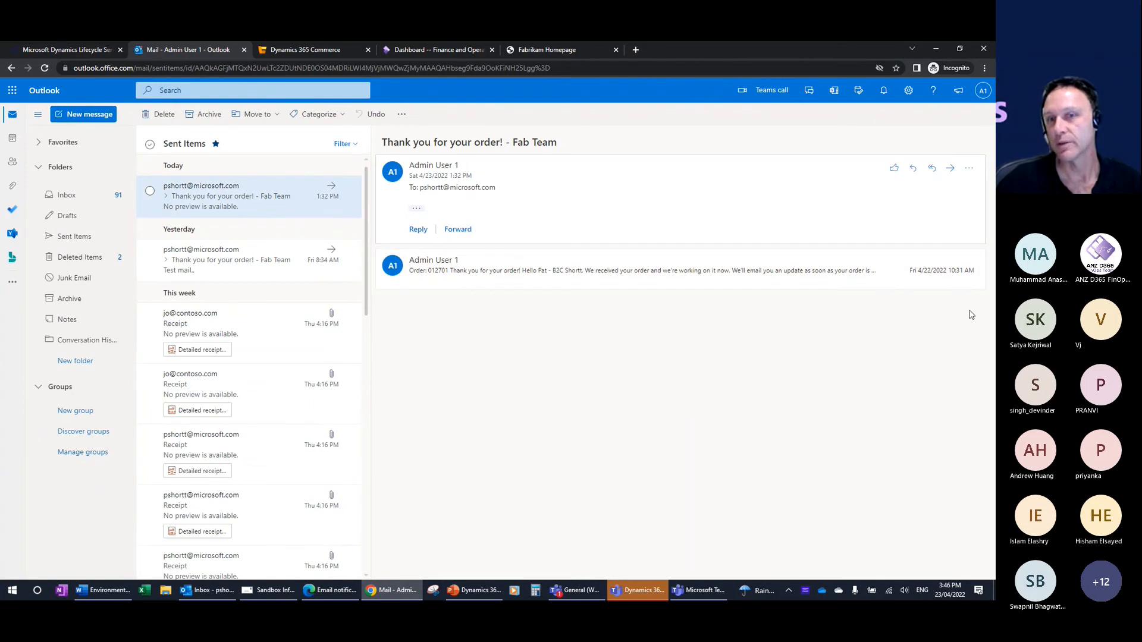
left_click(265, 256)
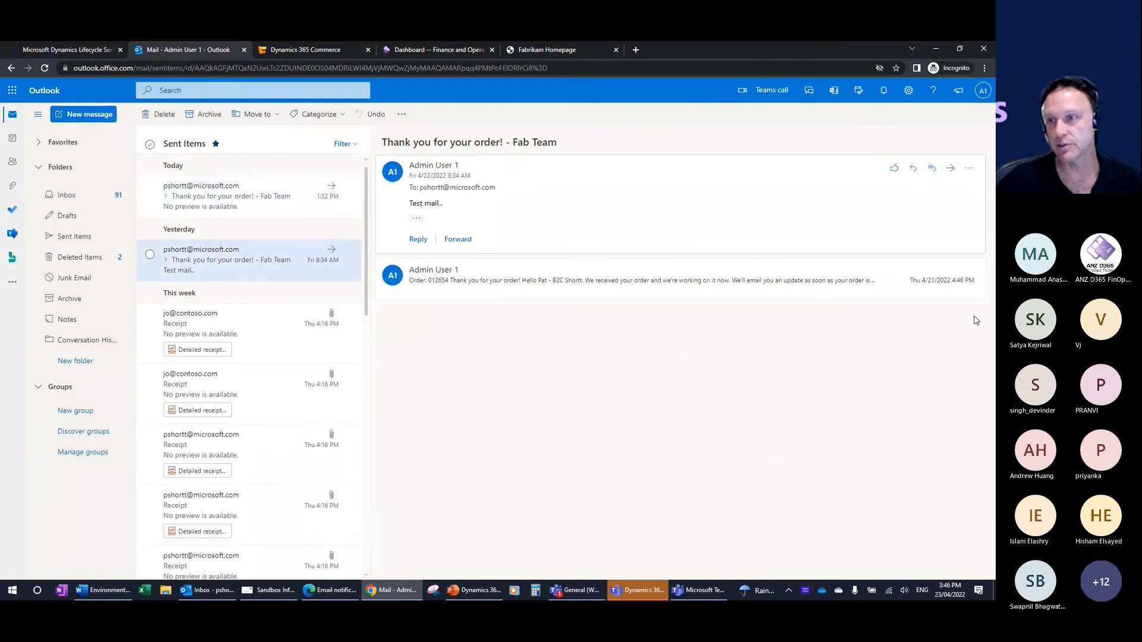
left_click(593, 280)
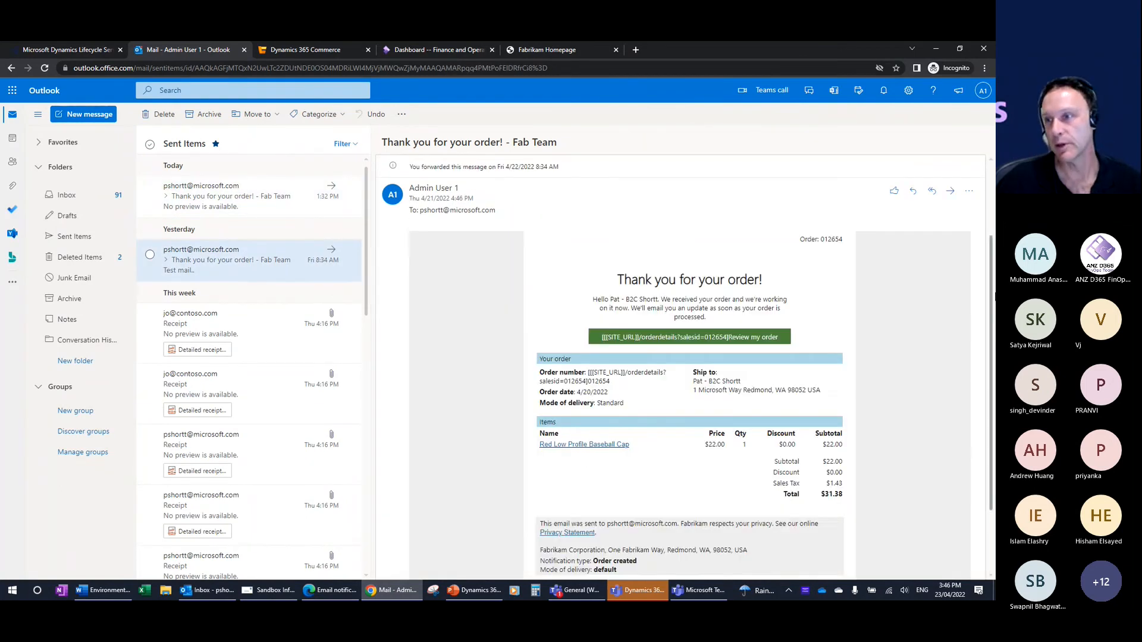
scroll(991, 275, "down", 2)
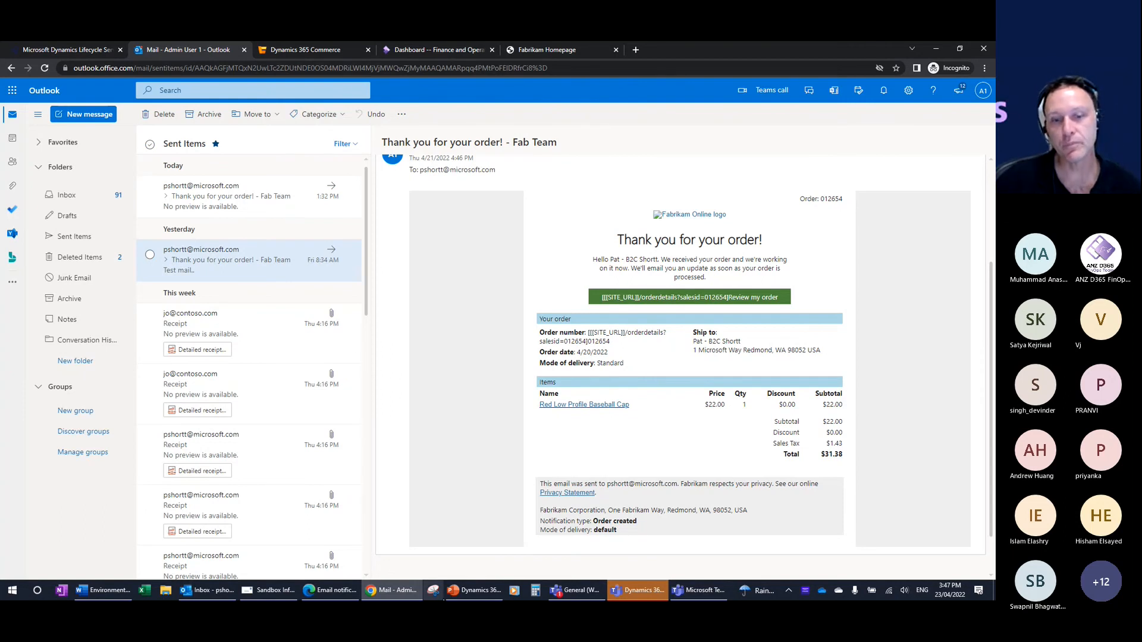
Switch back to Commerce headquarters and open the details of the Fabrikam extended online store's email notification profile
left_click(330, 591)
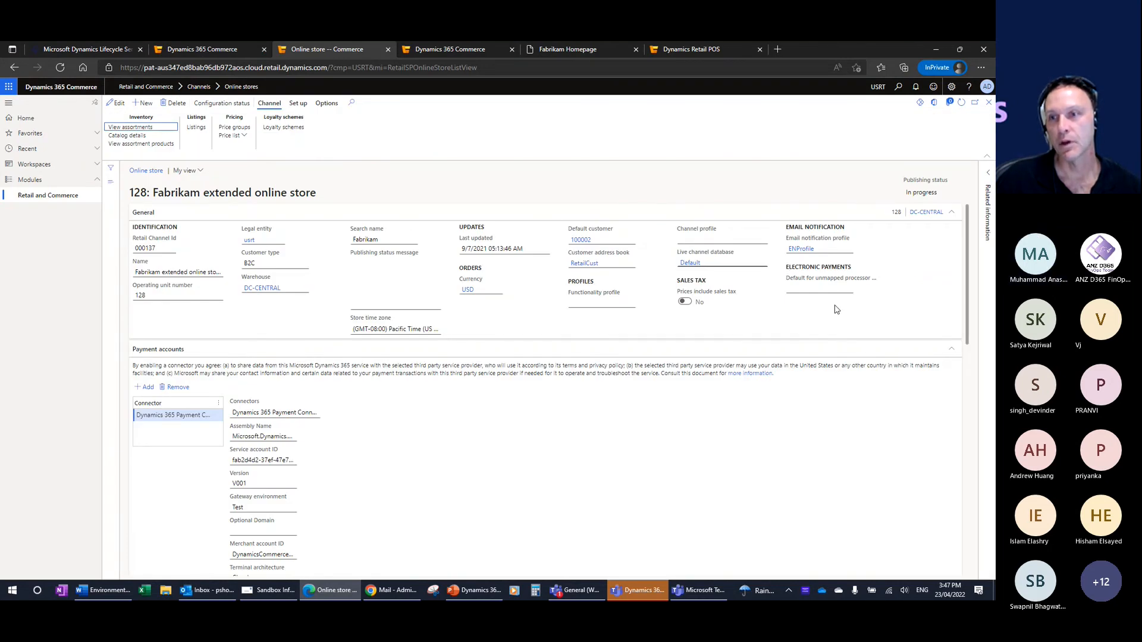
right_click(850, 254)
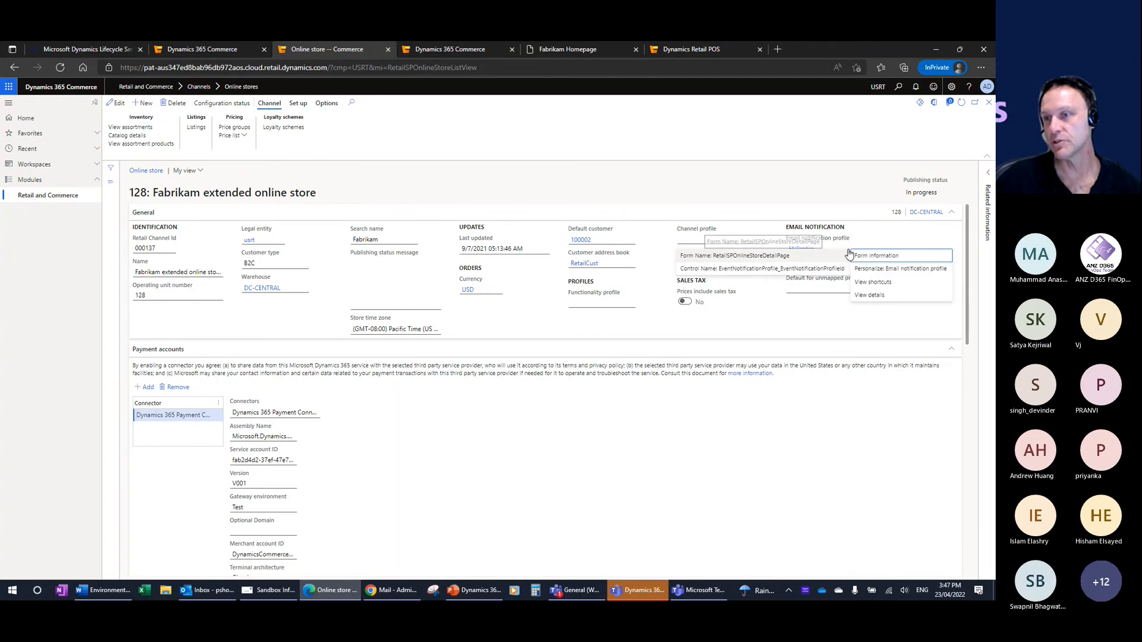
right_click(839, 250)
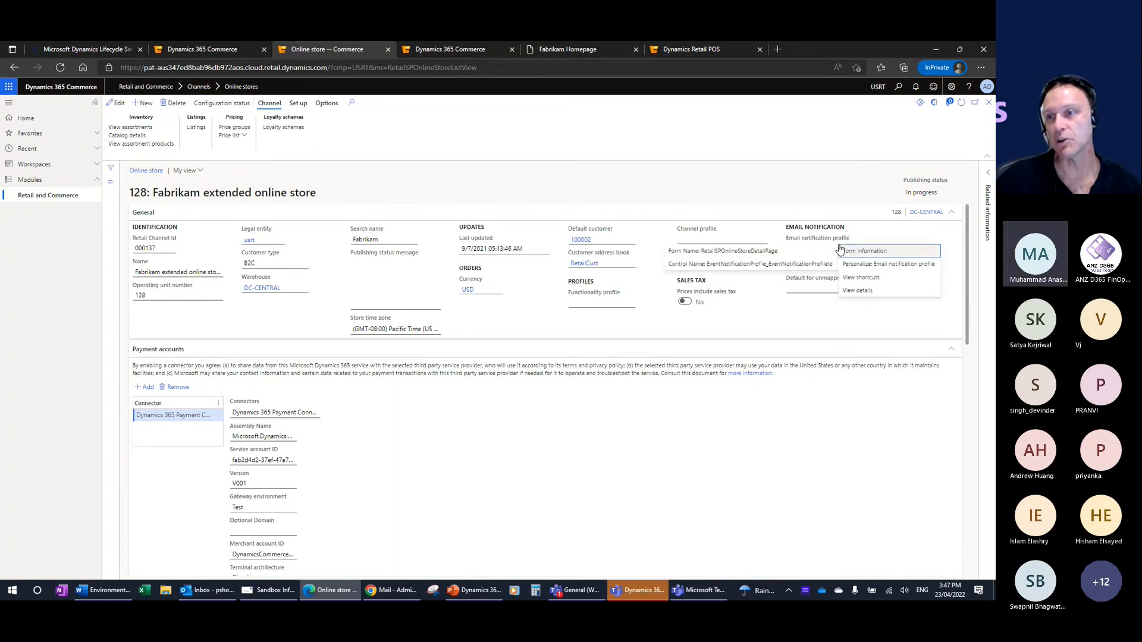
left_click(872, 290)
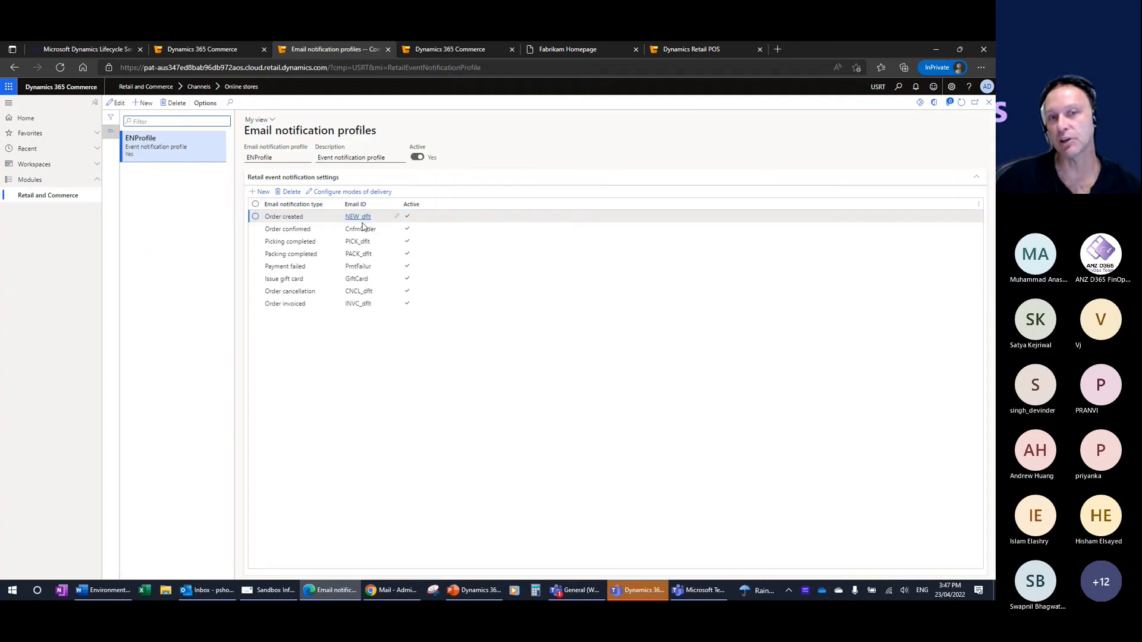
Open the email template for the Order confirmed notification, cancel the template upload and return to the online store record
left_click(362, 228)
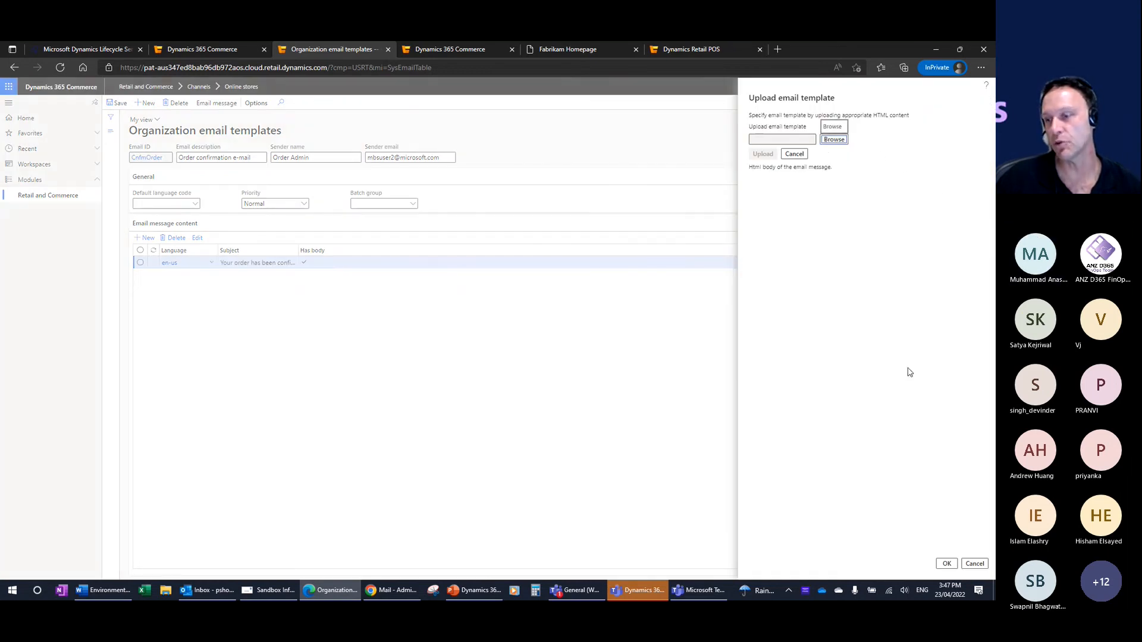
left_click(973, 564)
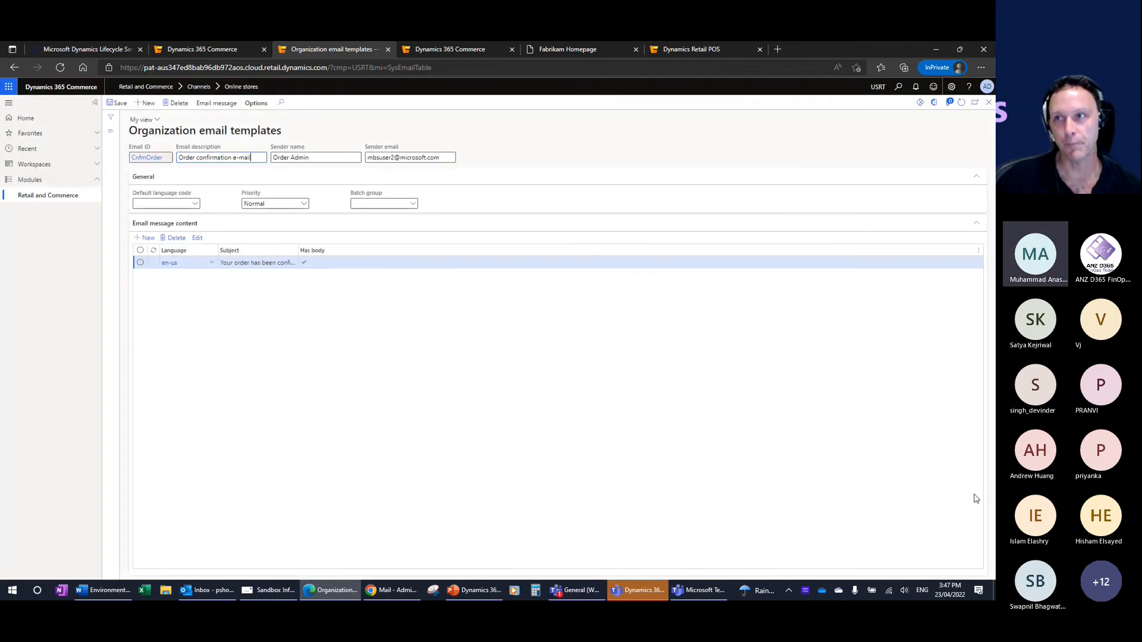
left_click(988, 103)
left_click(987, 103)
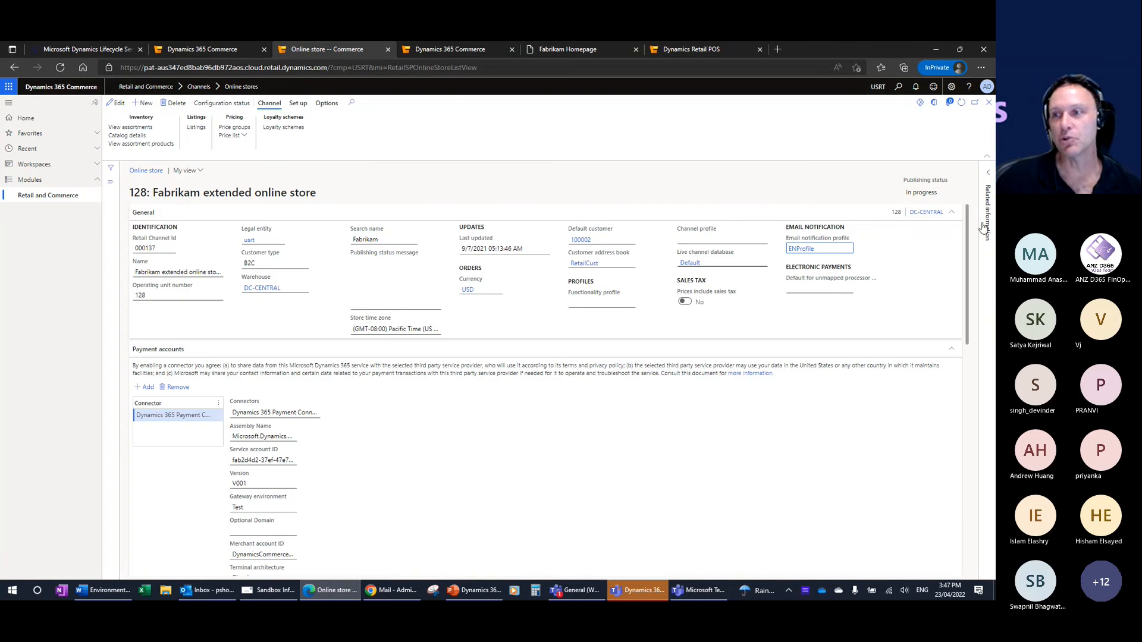
Review the online store's payment account settings and open the Fabrikam Summer Exclusives assortment from its assortments list
left_click_drag(968, 226, 977, 295)
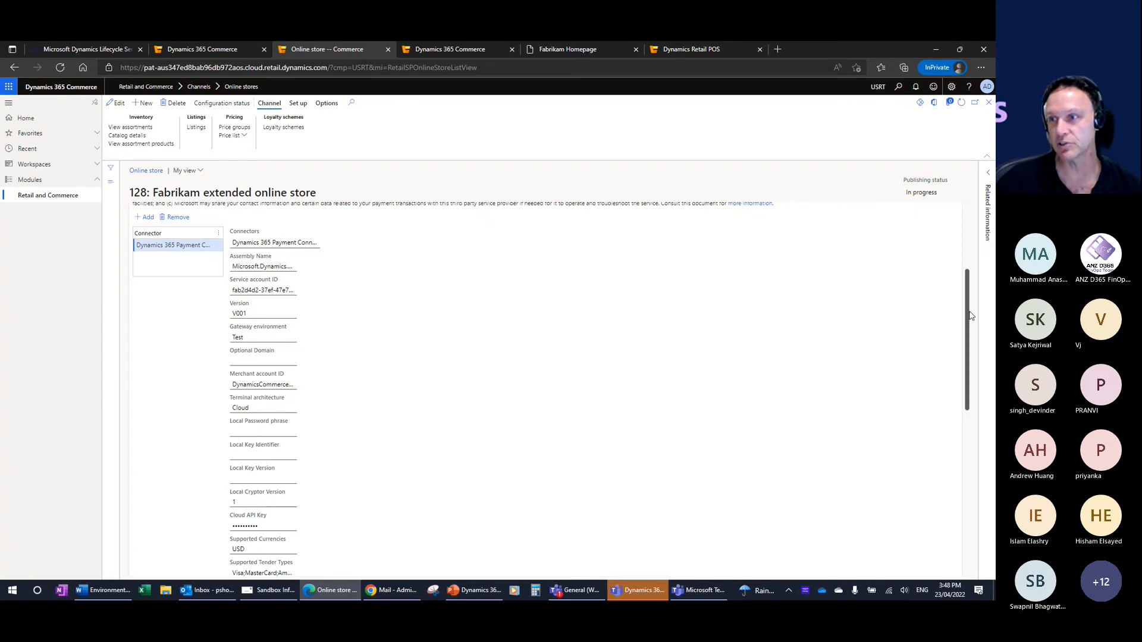
left_click_drag(972, 317, 972, 242)
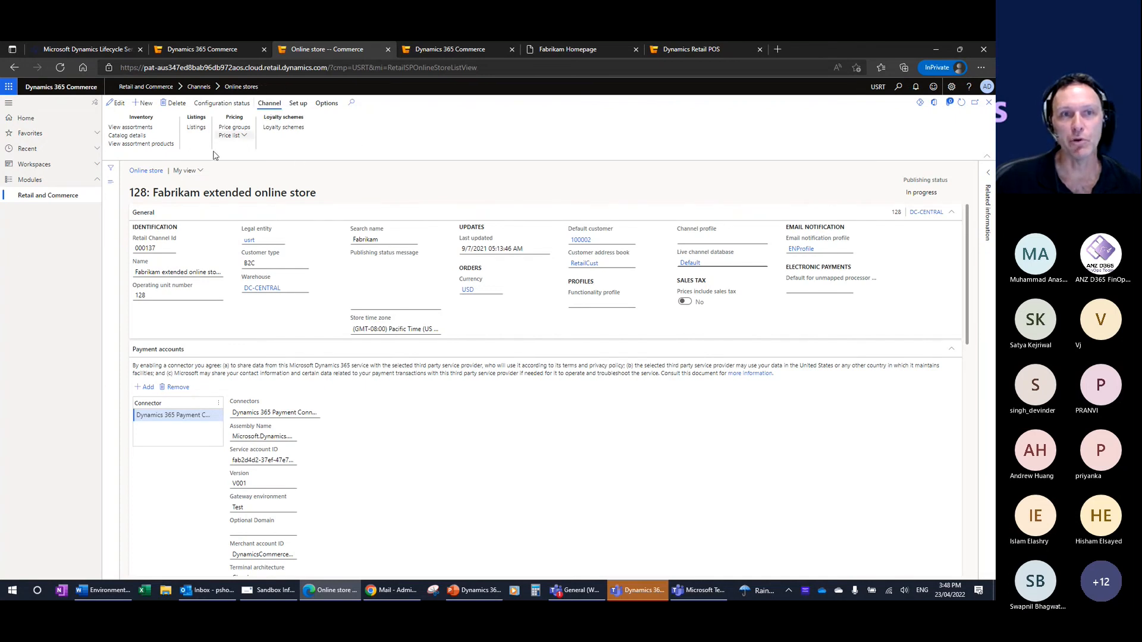
left_click(146, 129)
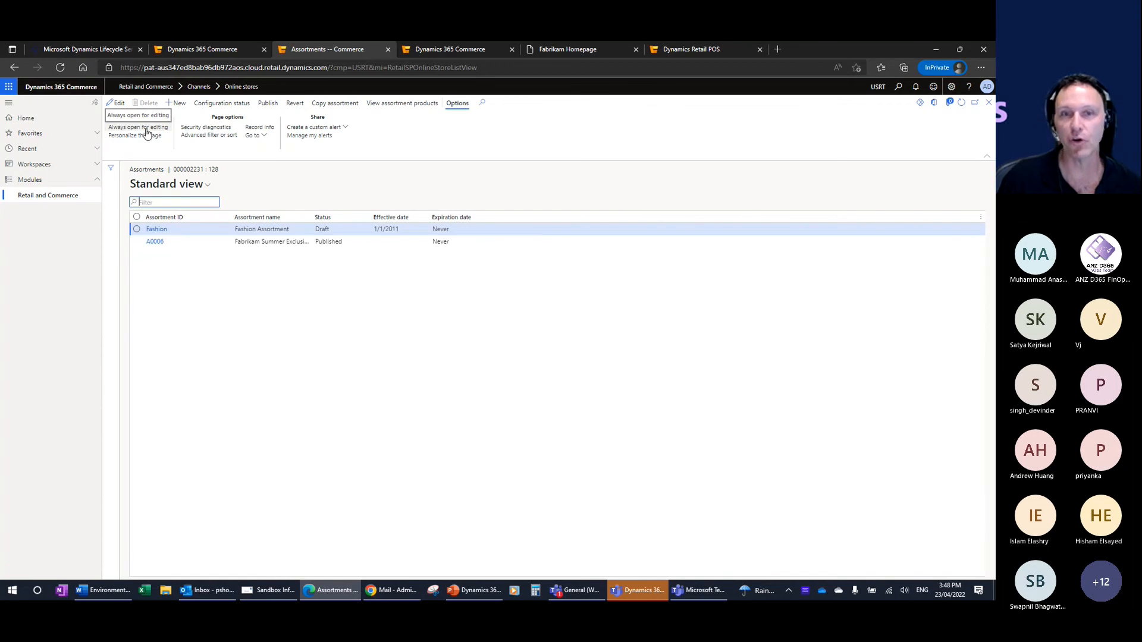
left_click(302, 242)
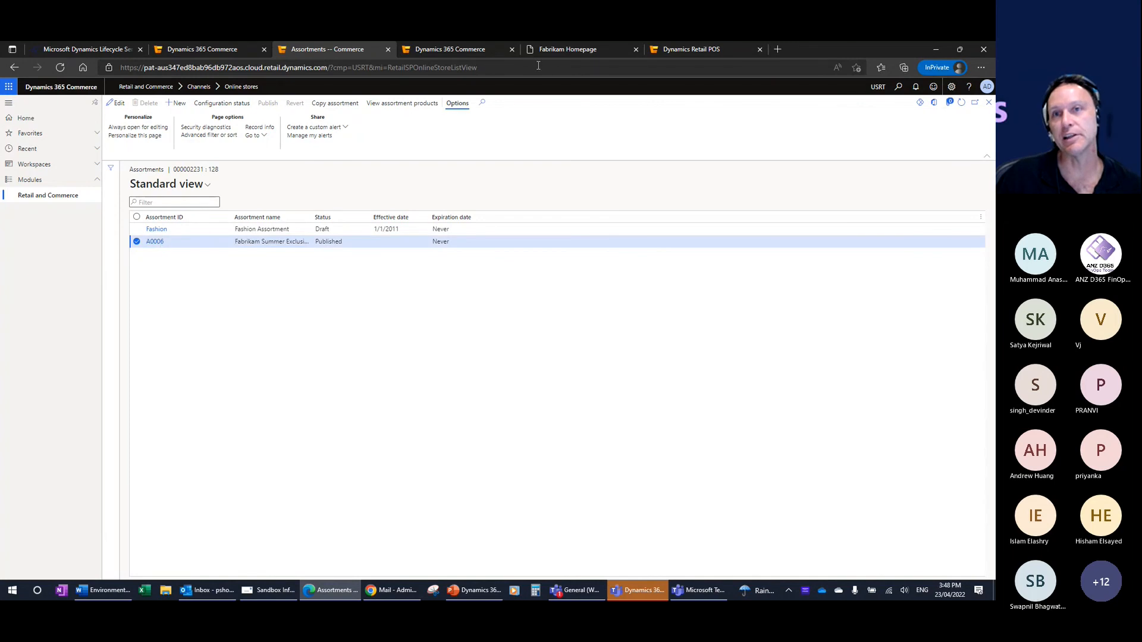
View the storefront's Menswear, Accessories and Womenswear categories, check the Fabrikam Summer Exclusives assortment and return to the online store record
left_click(570, 49)
left_click(72, 164)
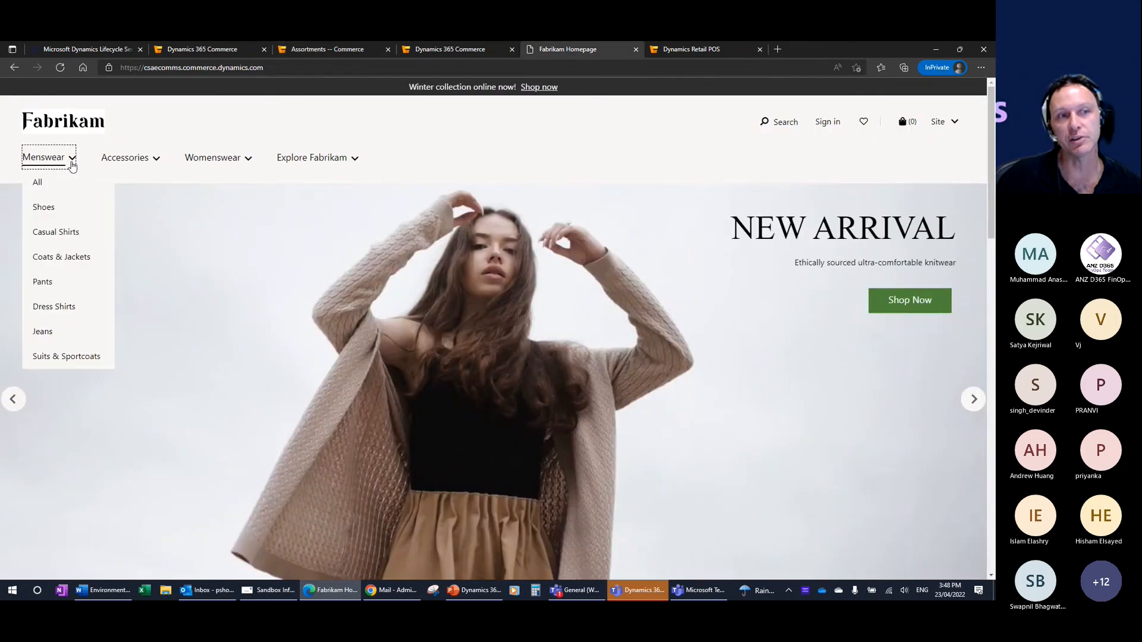
left_click(149, 160)
left_click(248, 159)
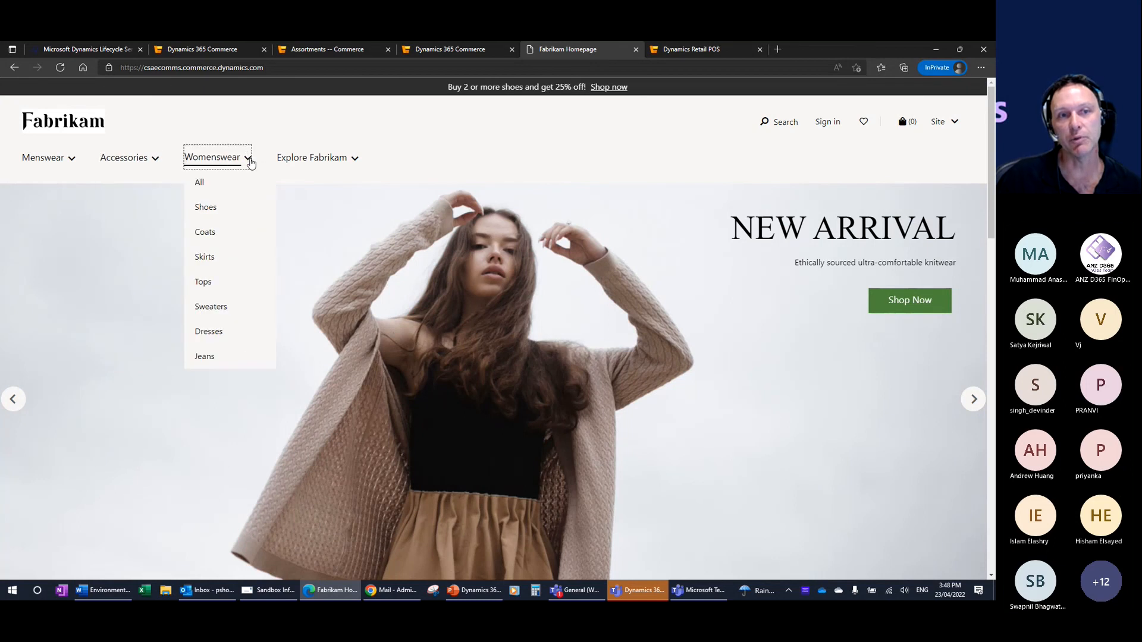
left_click(328, 52)
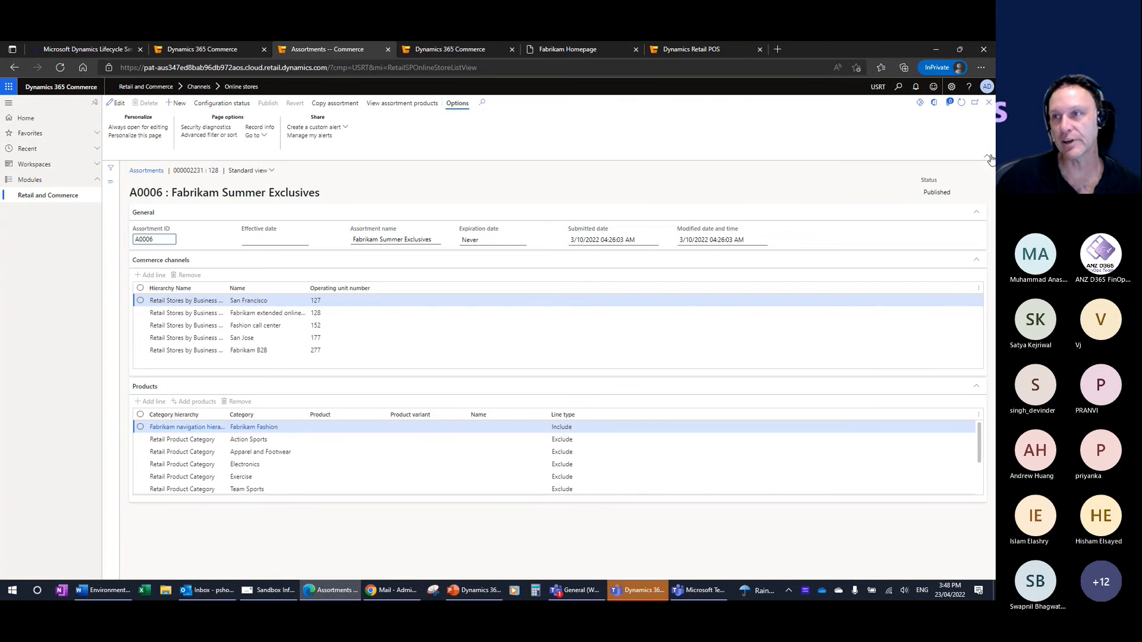
left_click(989, 105)
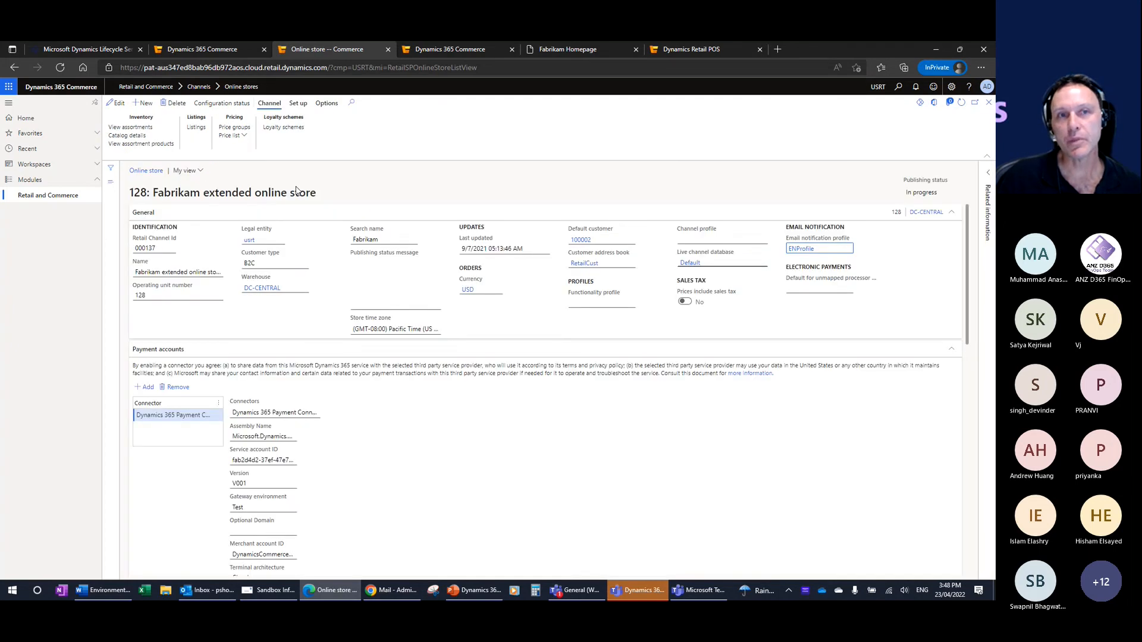
Review the online store's modes of delivery, including in-store pick up, standard, two-day and curbside pick up, and close the list
left_click(298, 104)
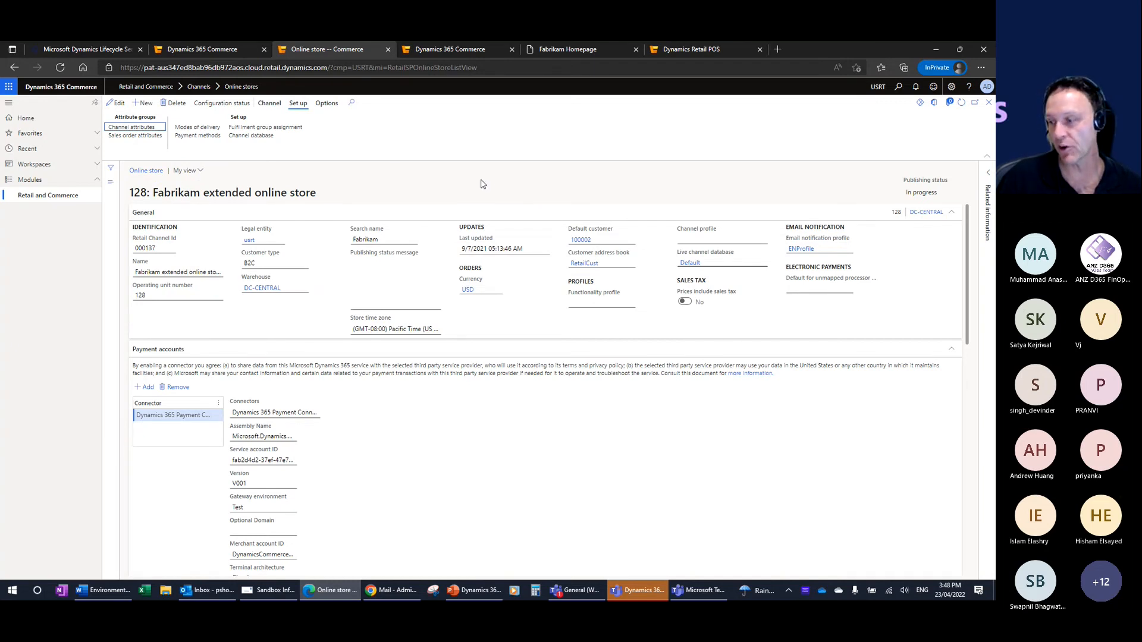
left_click(200, 129)
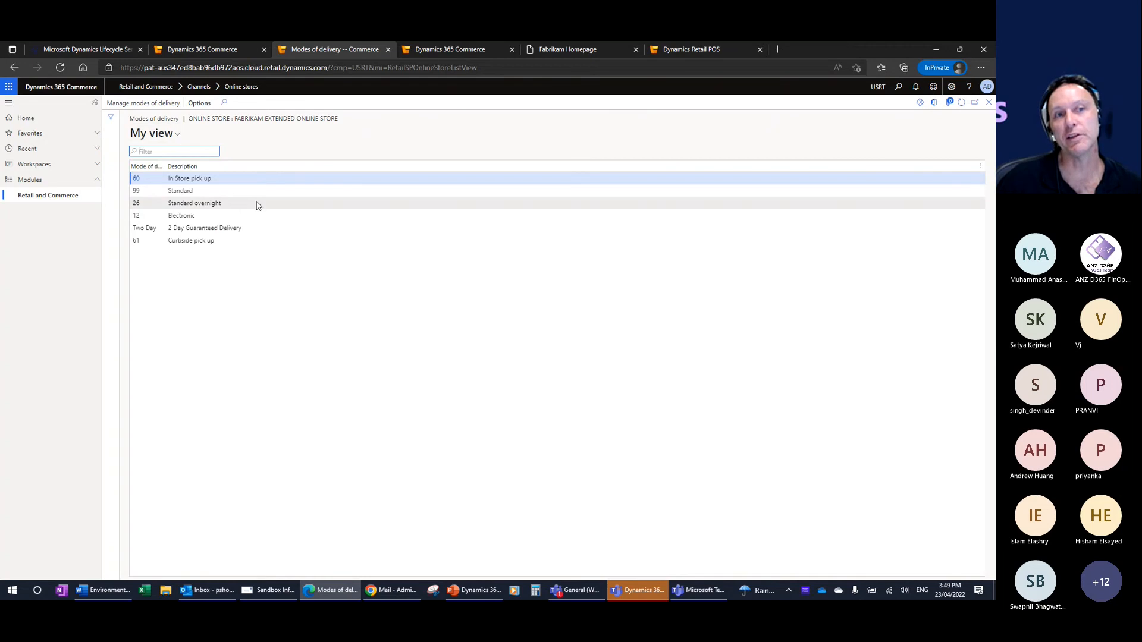
left_click(173, 178)
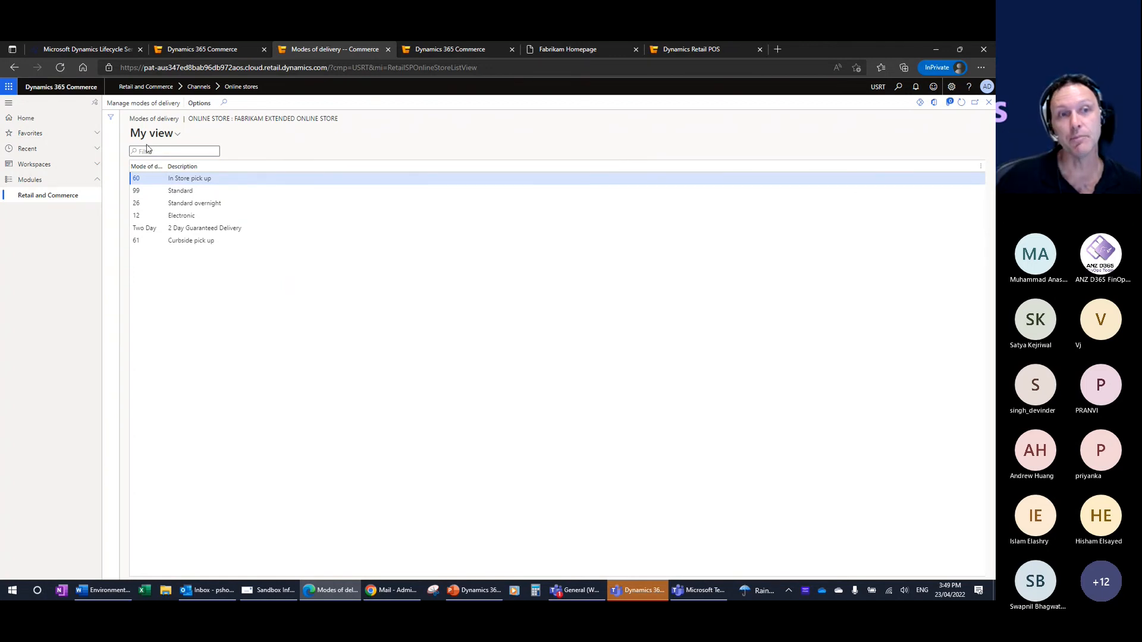
left_click(185, 191)
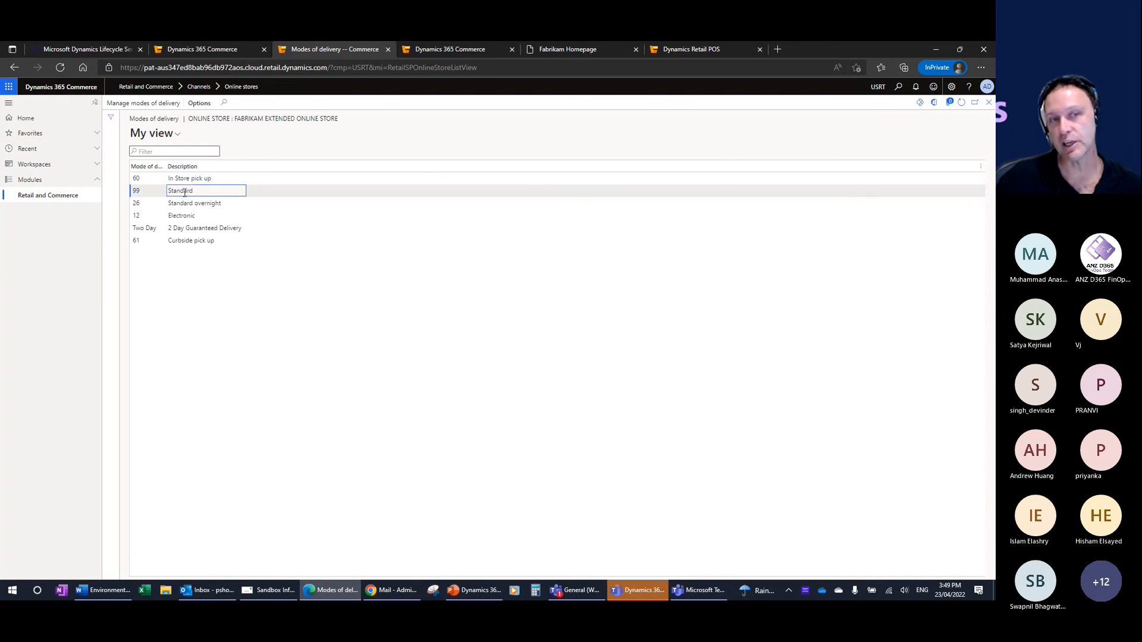
left_click(185, 203)
left_click(173, 190)
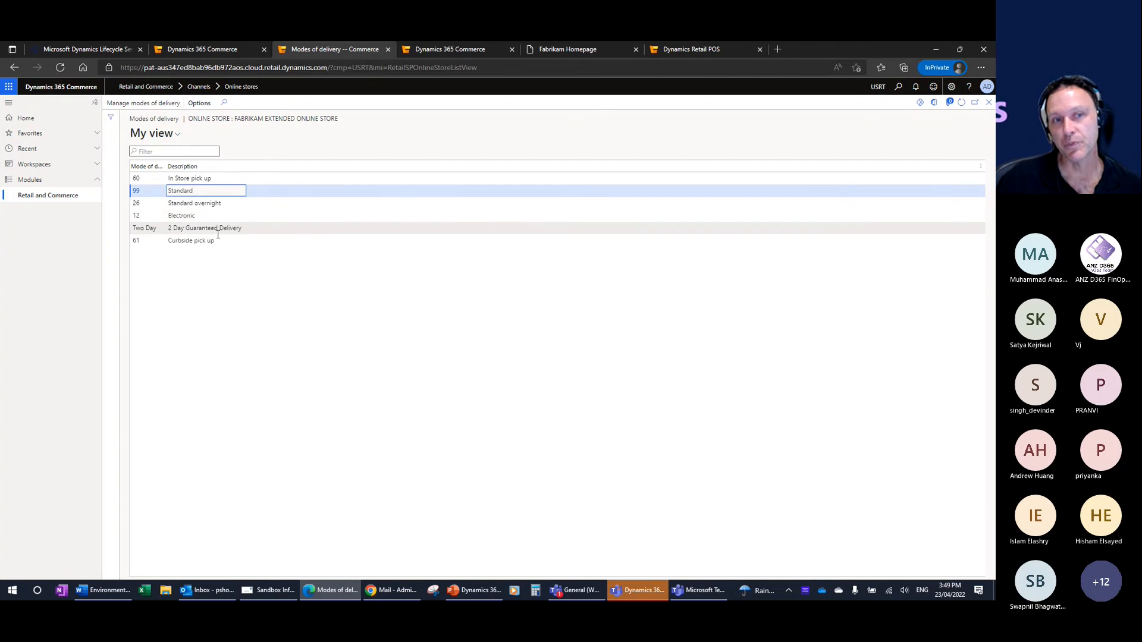
left_click(198, 228)
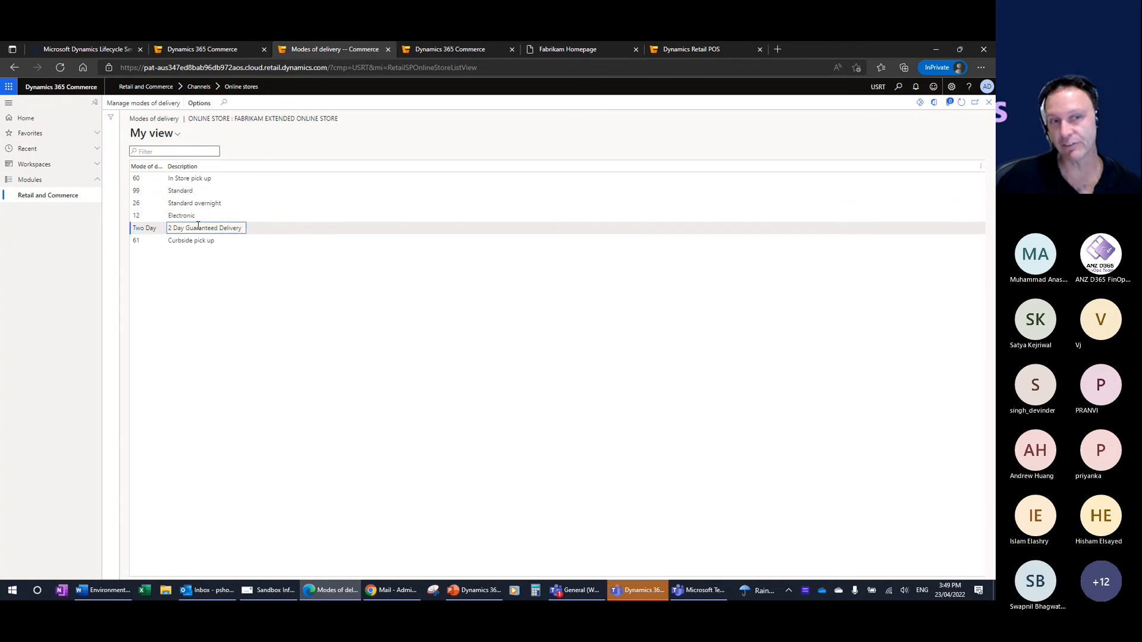
left_click(189, 240)
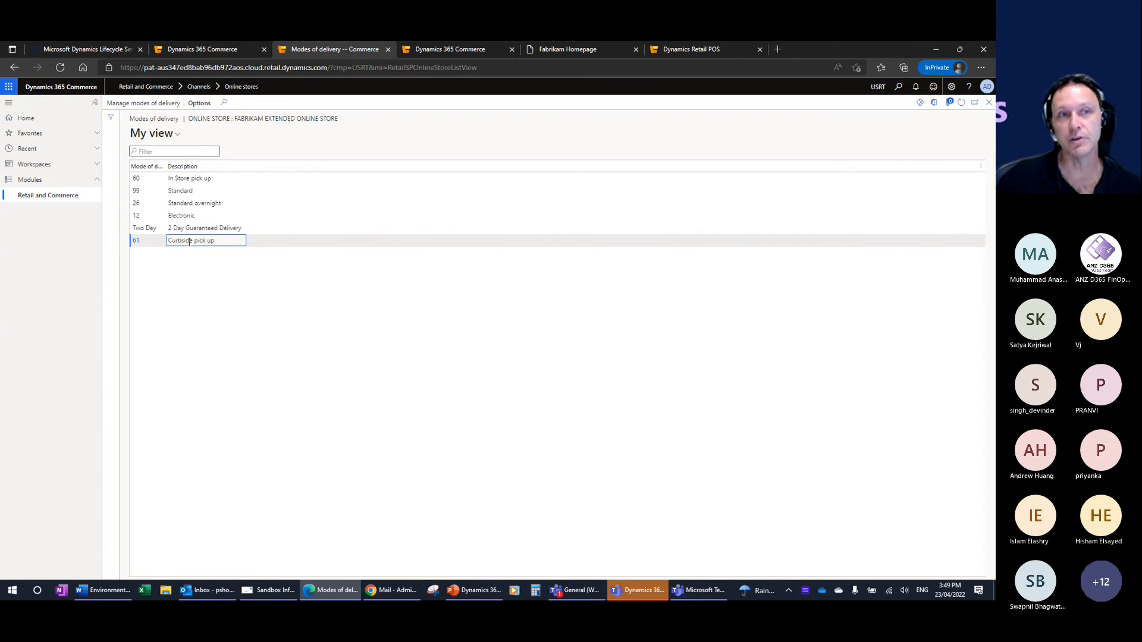
left_click(988, 102)
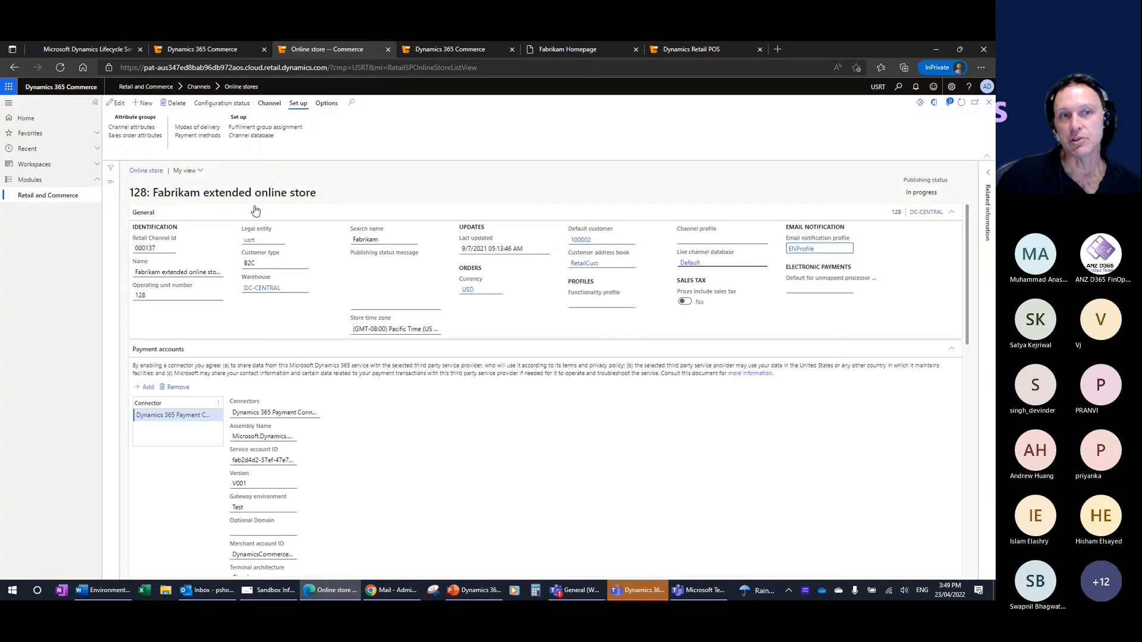
Open the online store's payment methods and examine the Cash and Loyalty Cards settings
left_click(198, 139)
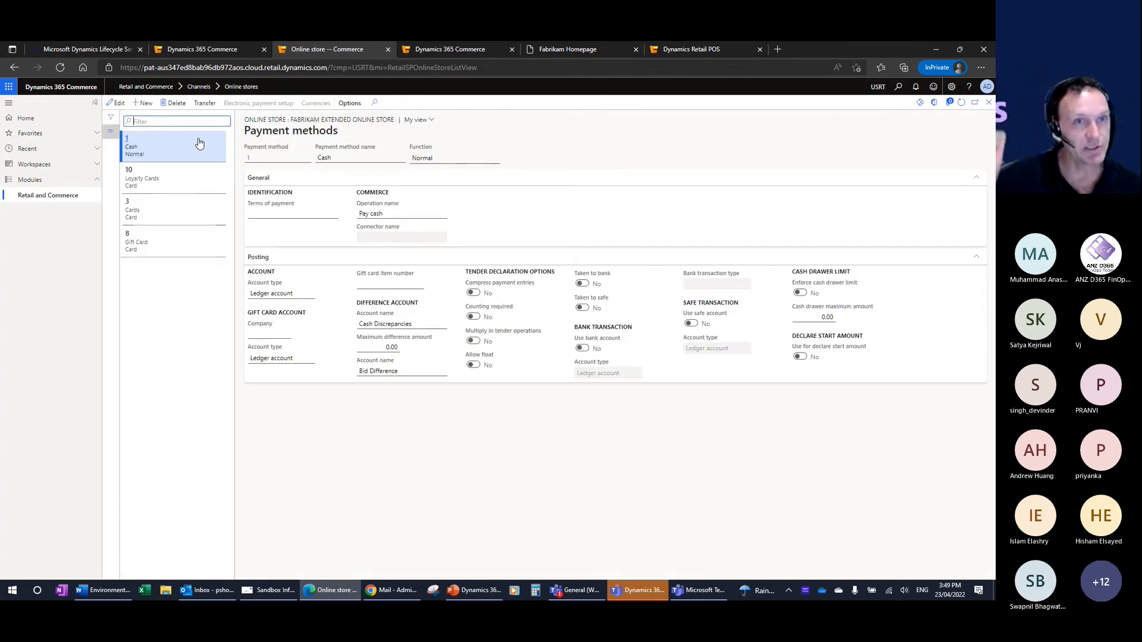
left_click(186, 147)
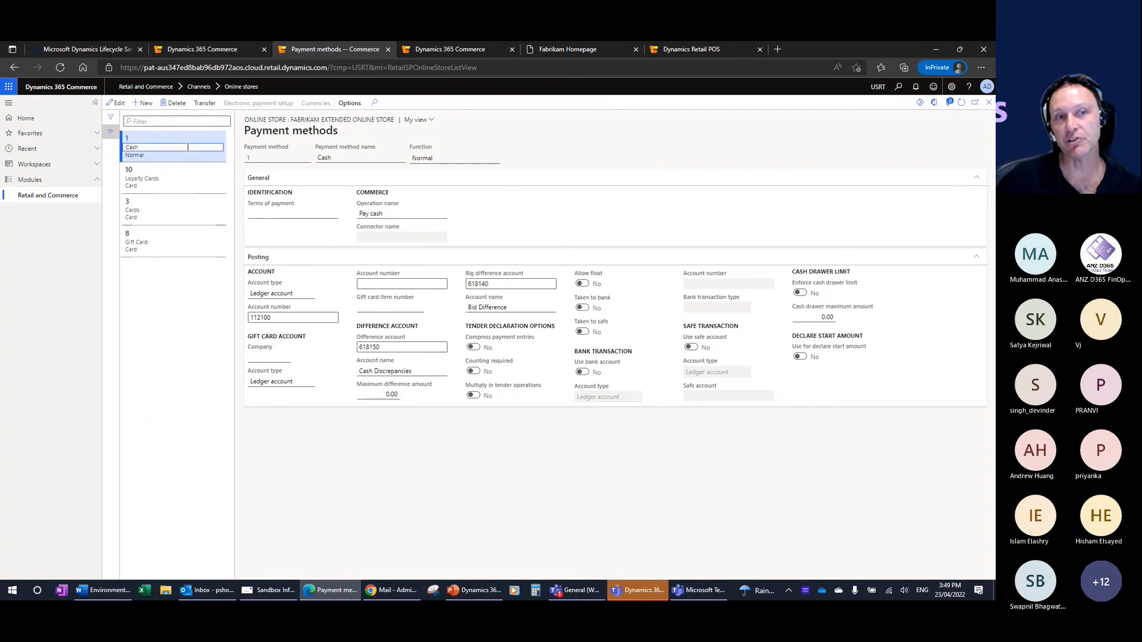
left_click(187, 171)
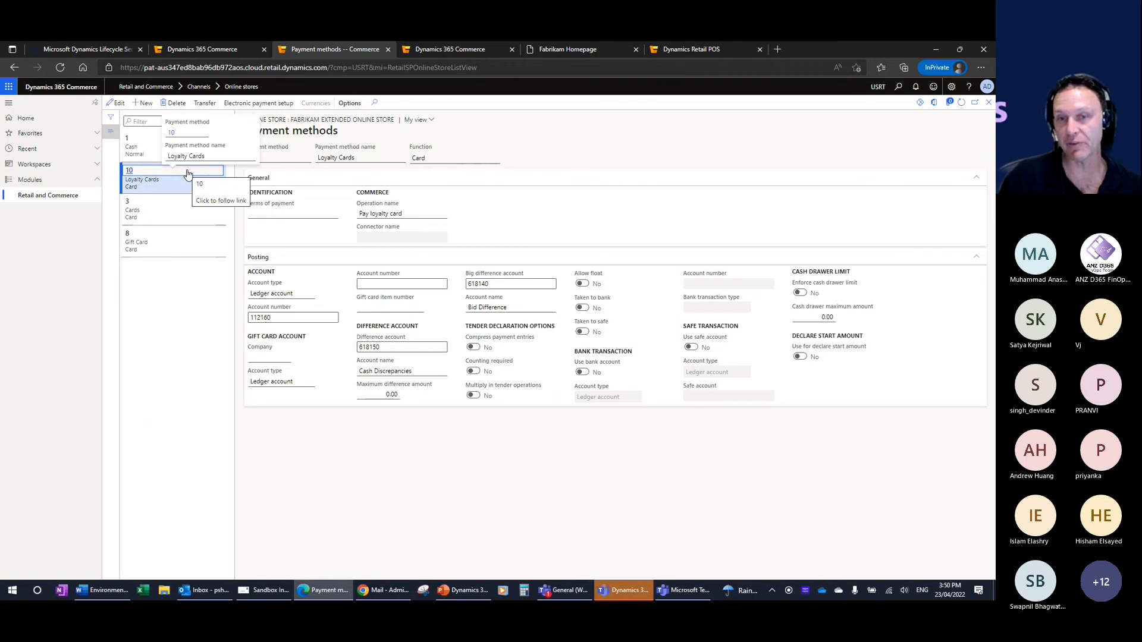
Open the electronic payment setup of the Cards payment method, view the VISA entry and return to the payment methods
left_click(167, 205)
left_click(258, 103)
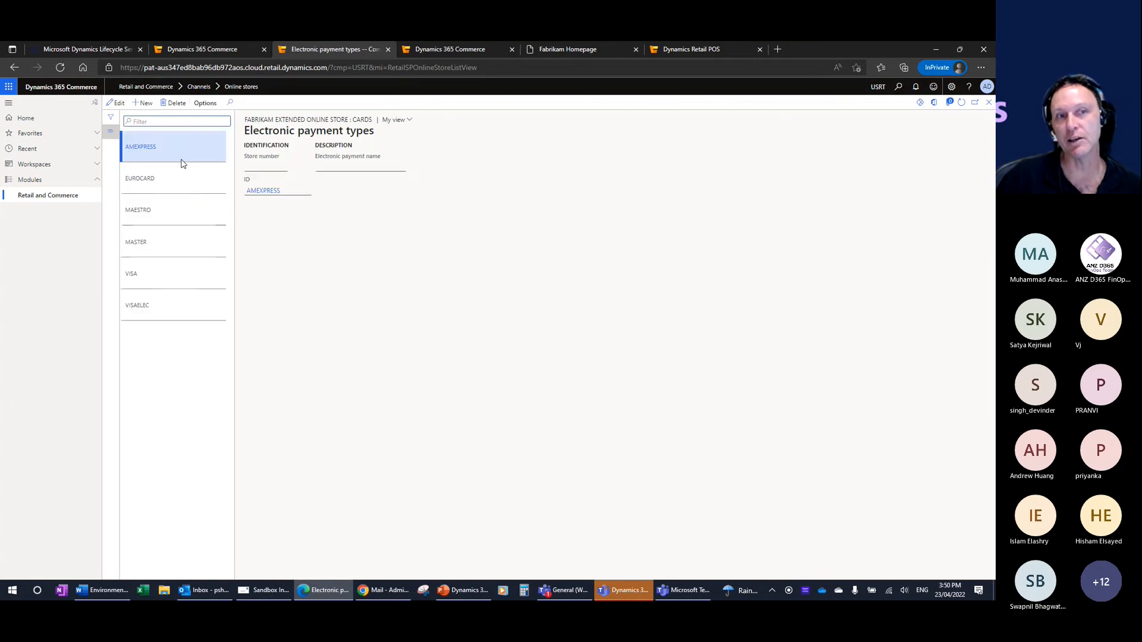
left_click(166, 273)
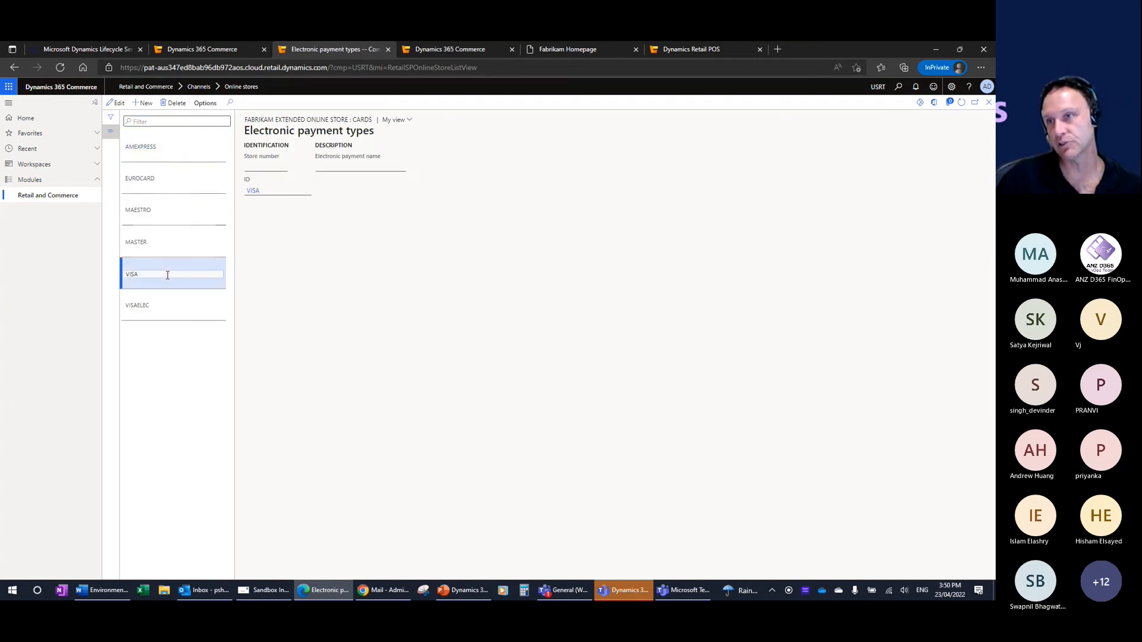
left_click(988, 102)
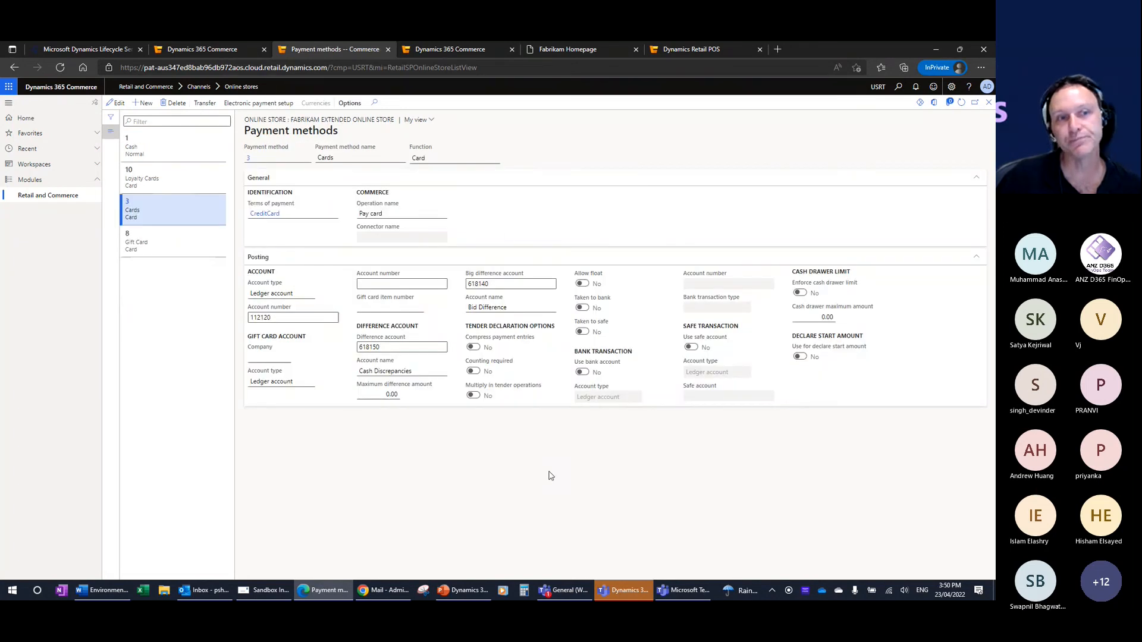
Examine the Gift Card payment method's settings and return to the online store record
left_click(173, 250)
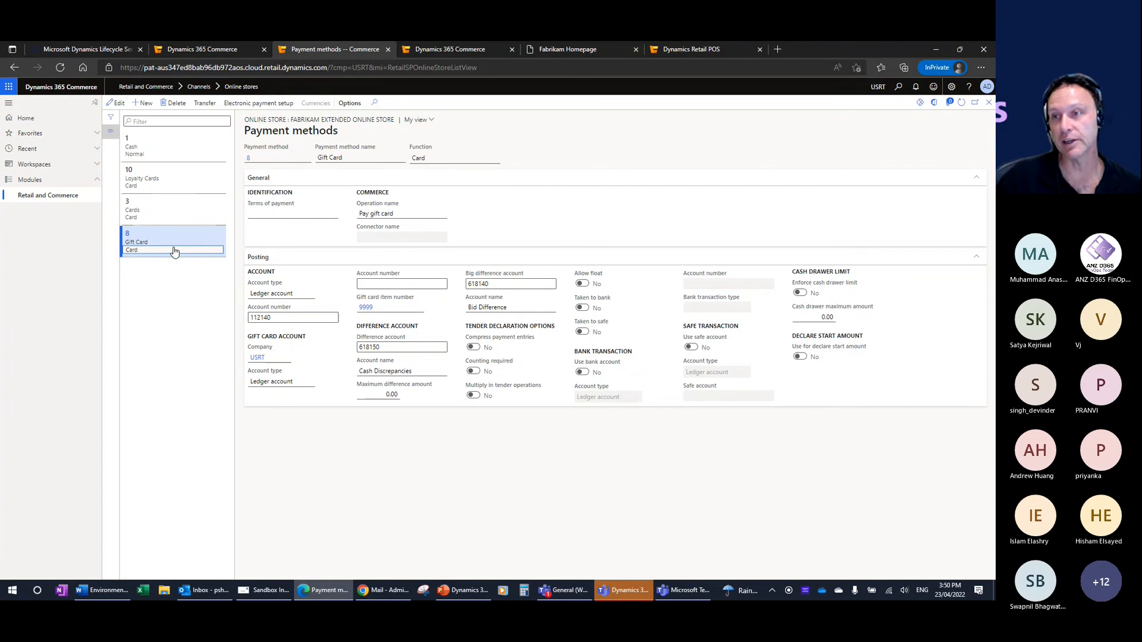
left_click(988, 103)
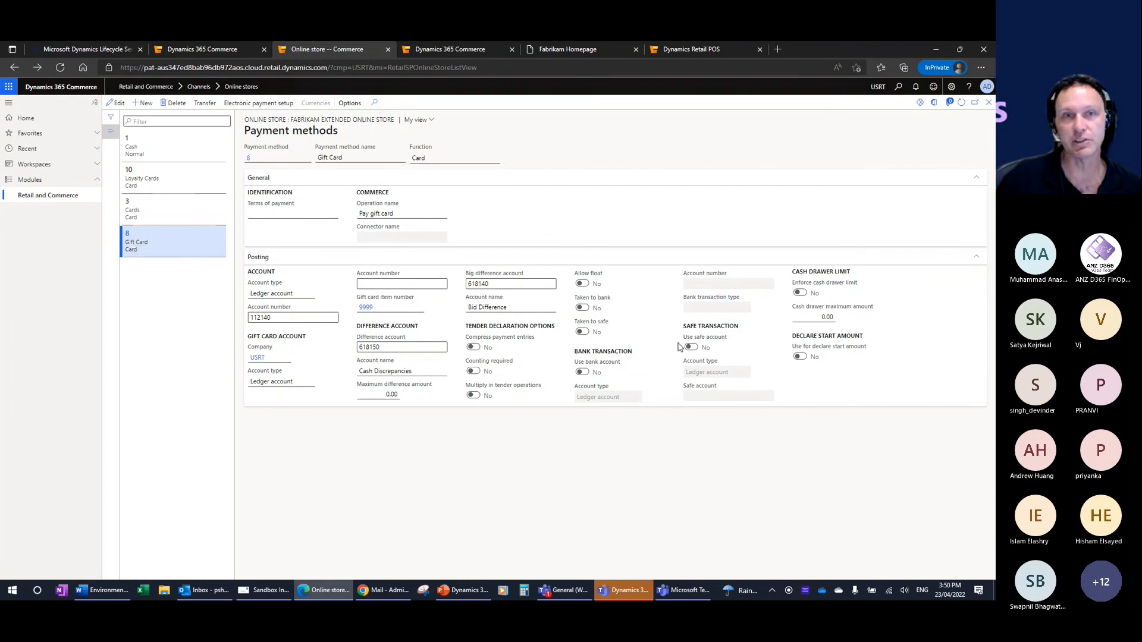
left_click(988, 109)
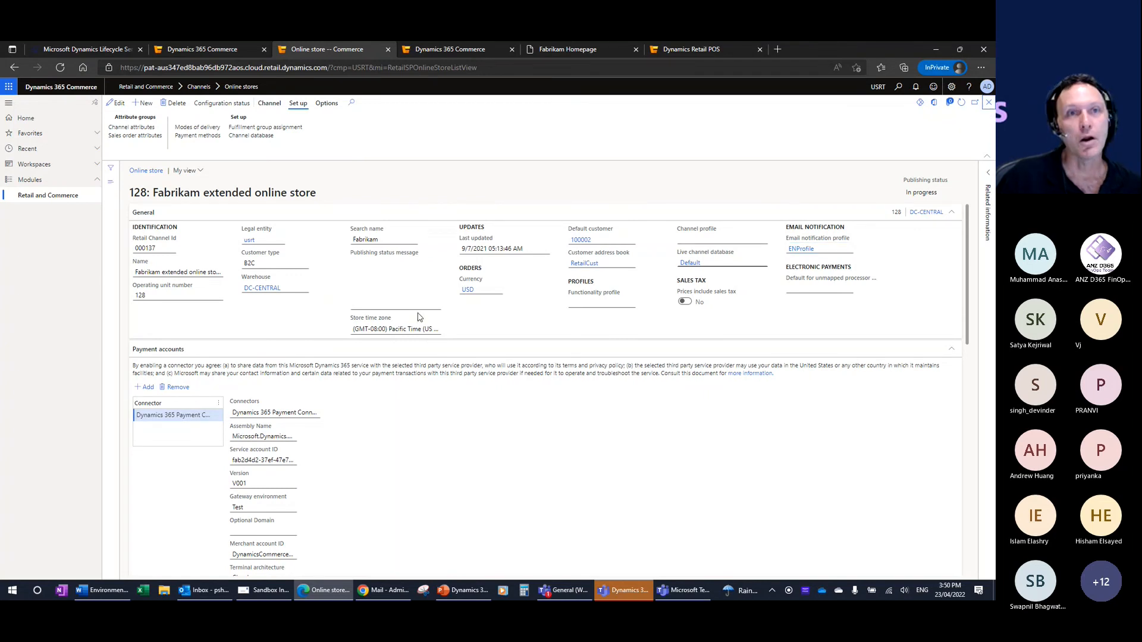
Switch to the Fabrikam storefront, view its Business site and return to the Consumer site
left_click(220, 51)
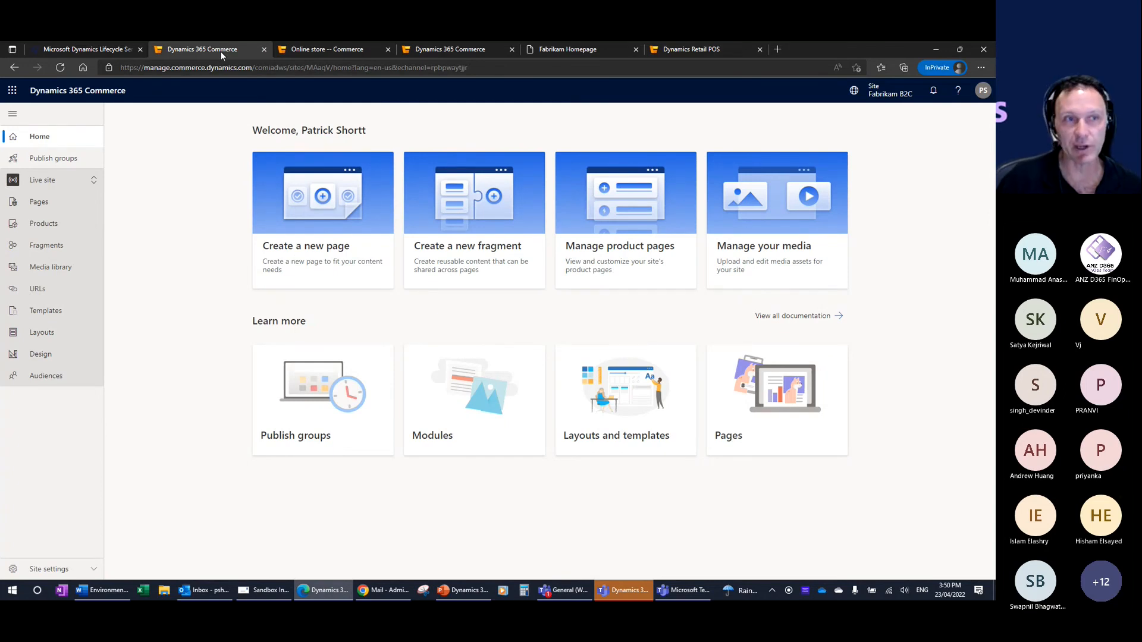
left_click(597, 51)
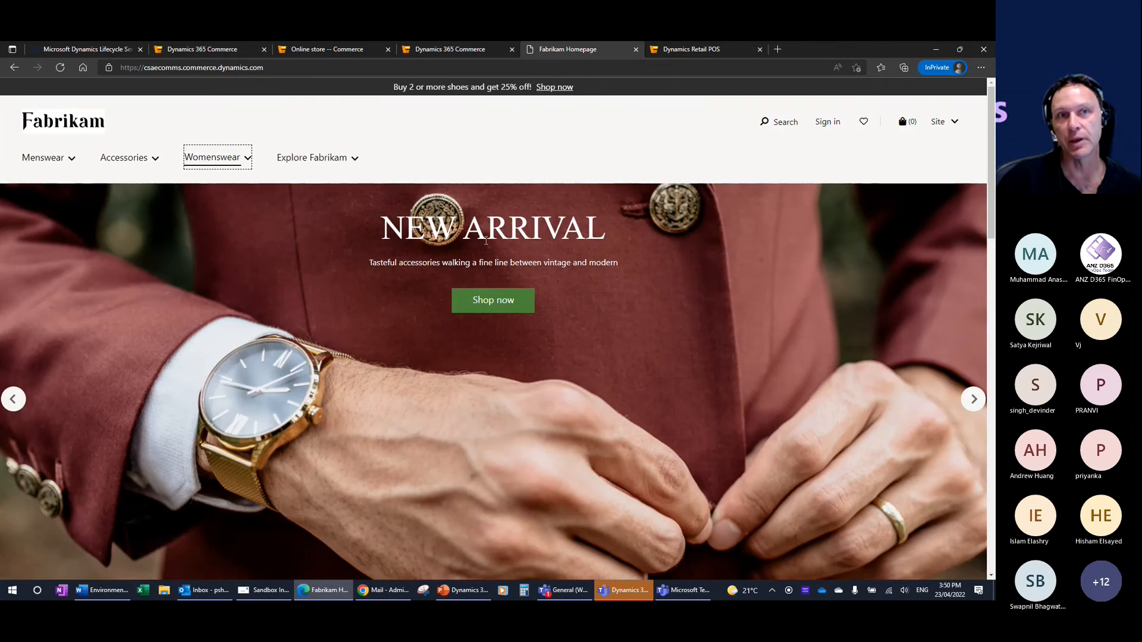
left_click(956, 124)
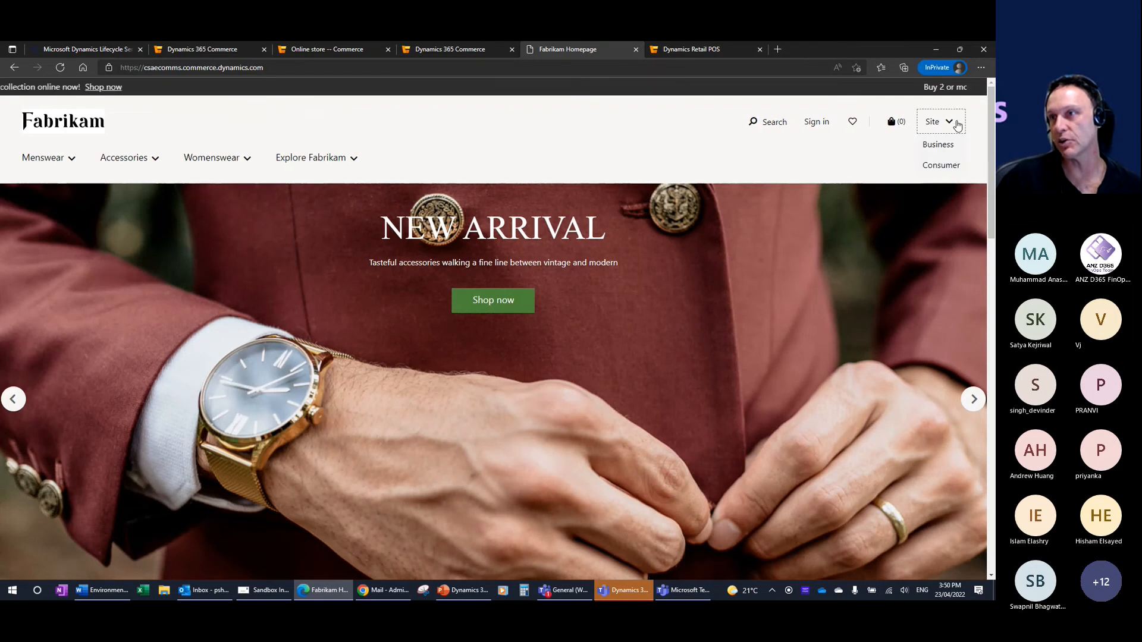
left_click(940, 153)
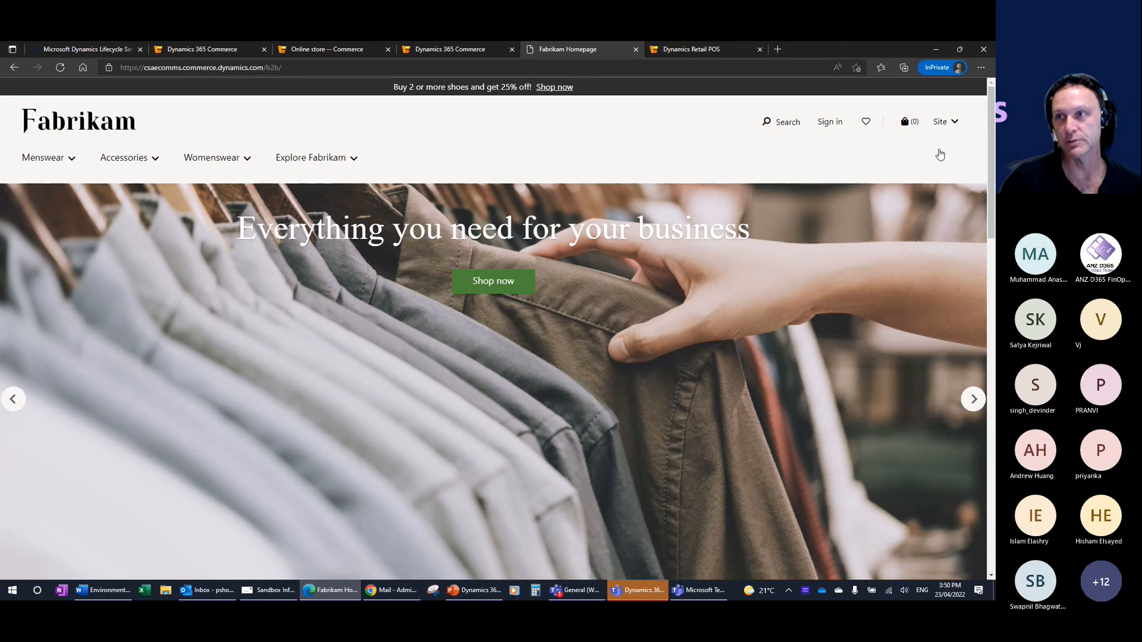
left_click(945, 121)
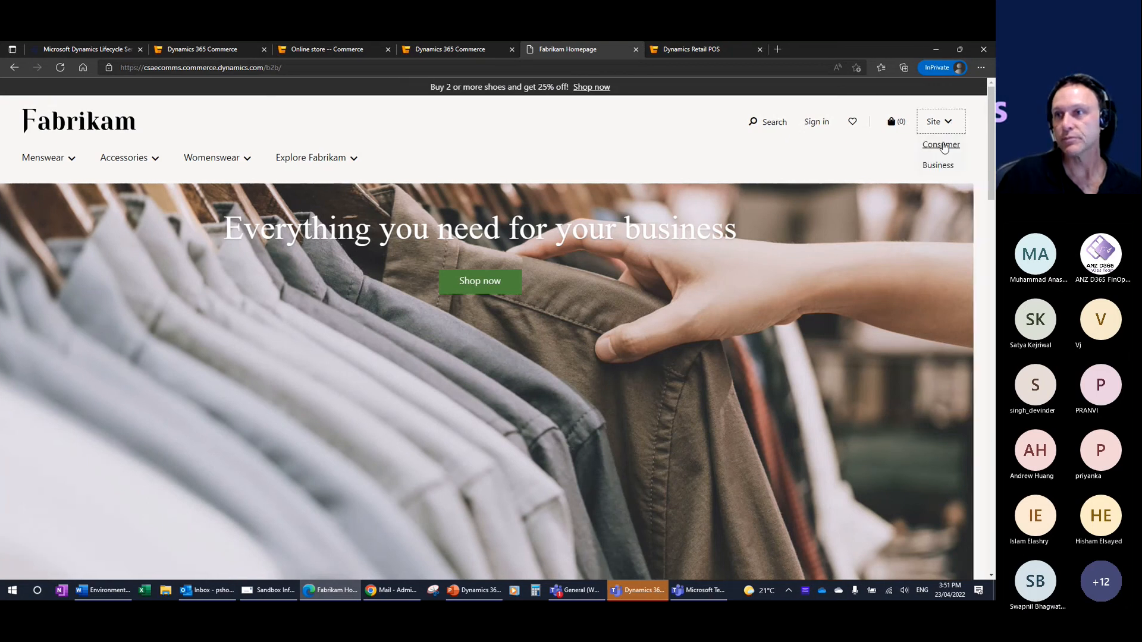
left_click(938, 163)
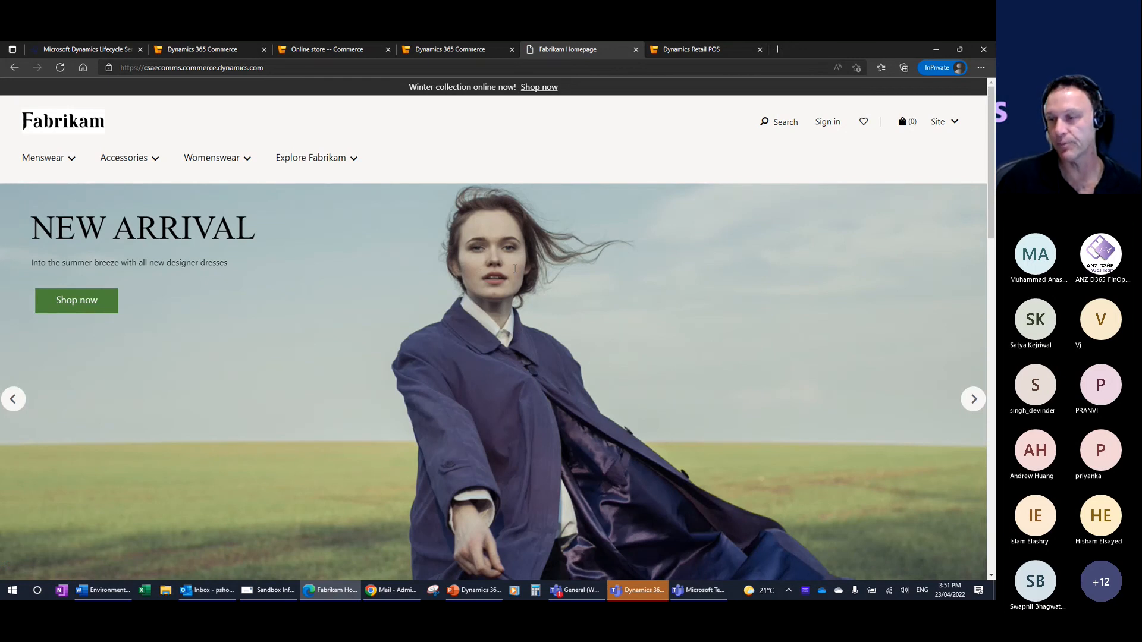
Open adventure-works.com in a new browser tab and compare its homepage with the Fabrikam storefront
left_click(778, 49)
type("adventure-works.com")
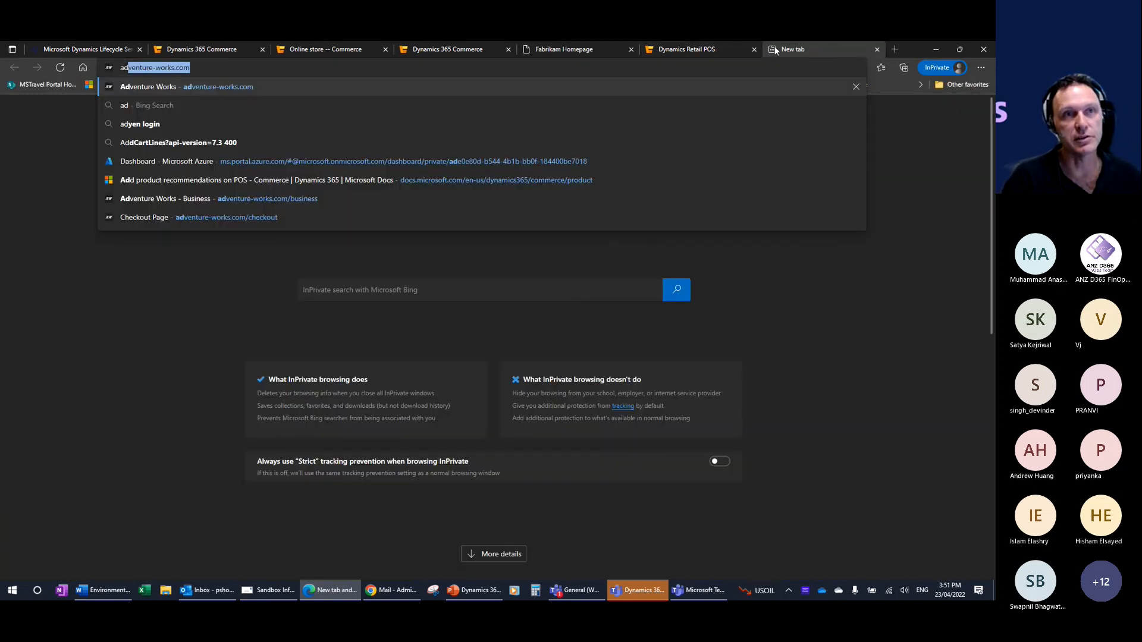
key("Return")
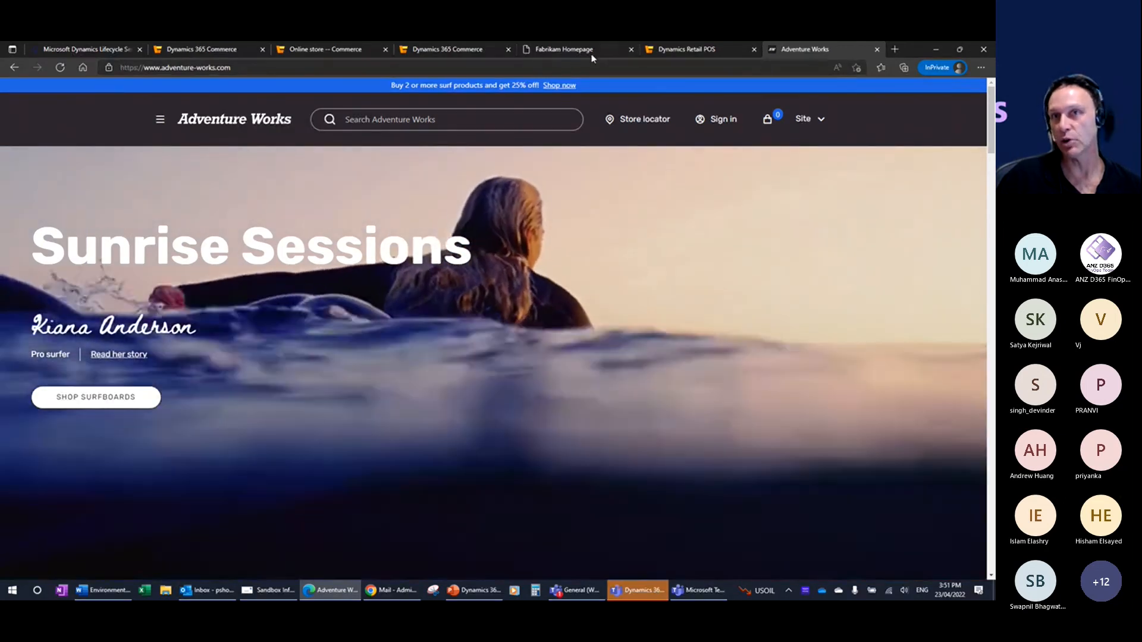
left_click(589, 50)
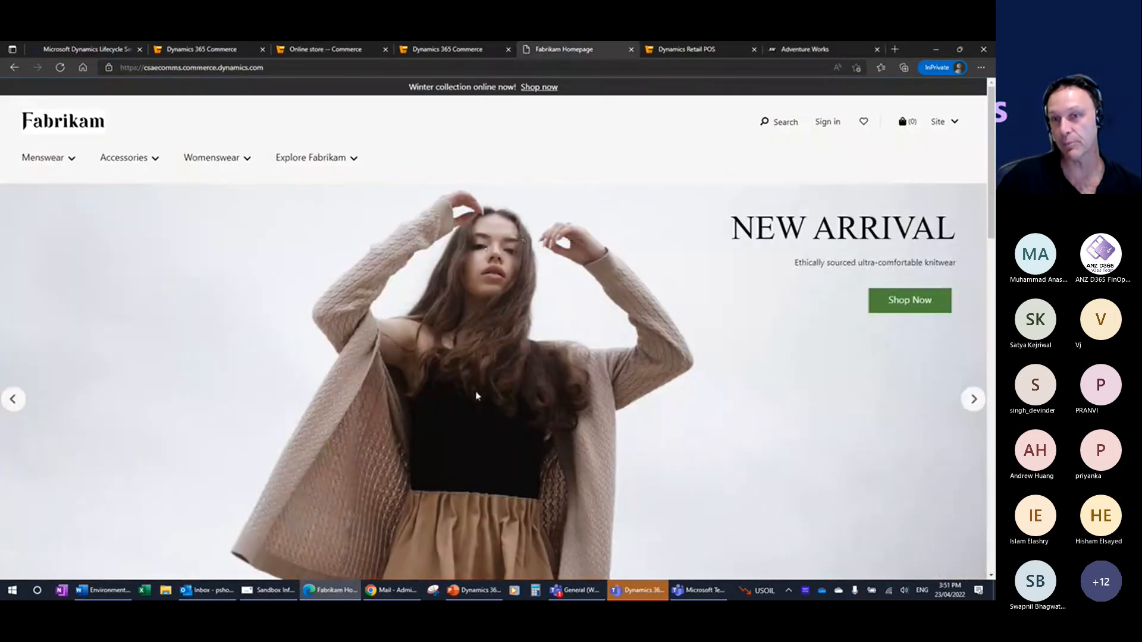
left_click(818, 51)
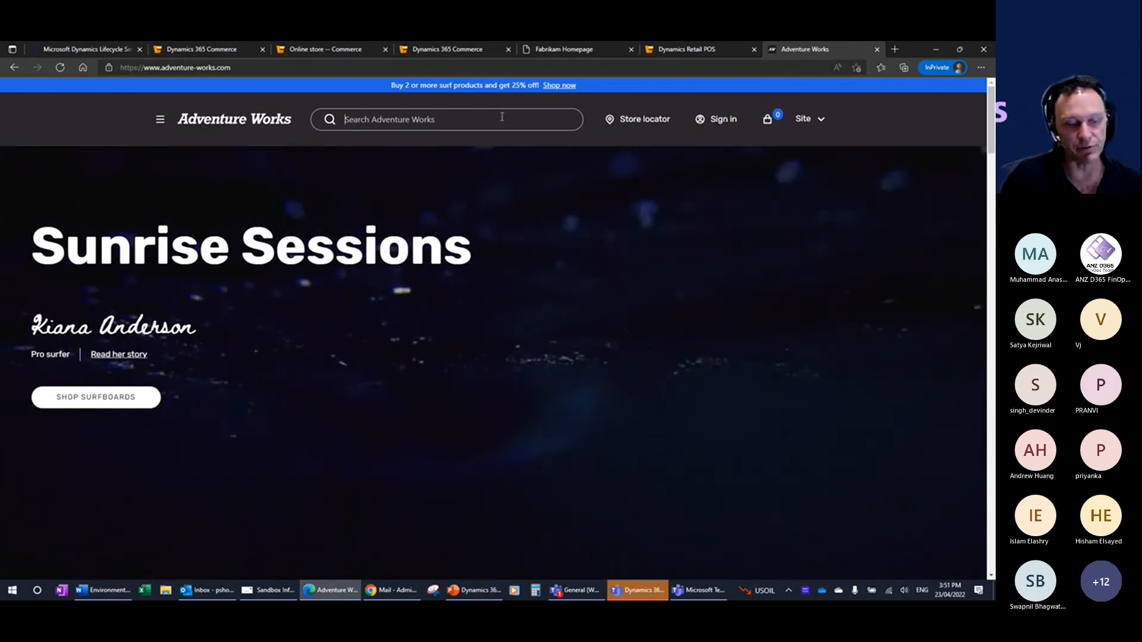
Search the Adventure Works store for "surf" and open the Kalbar Surfboard product page
left_click(501, 117)
type("surf")
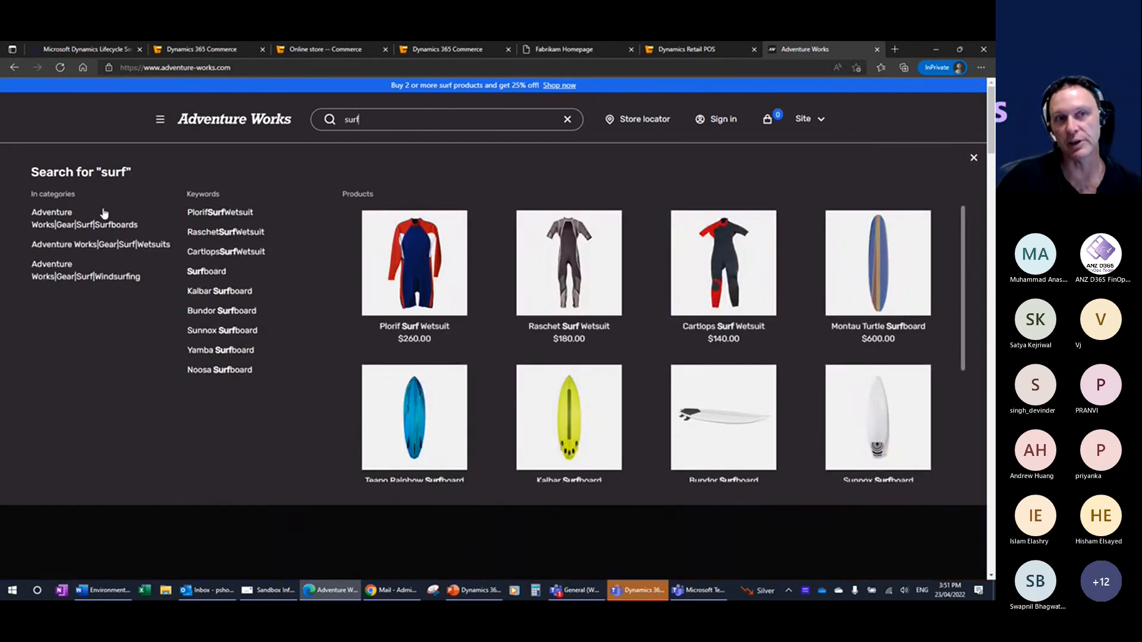
left_click(95, 119)
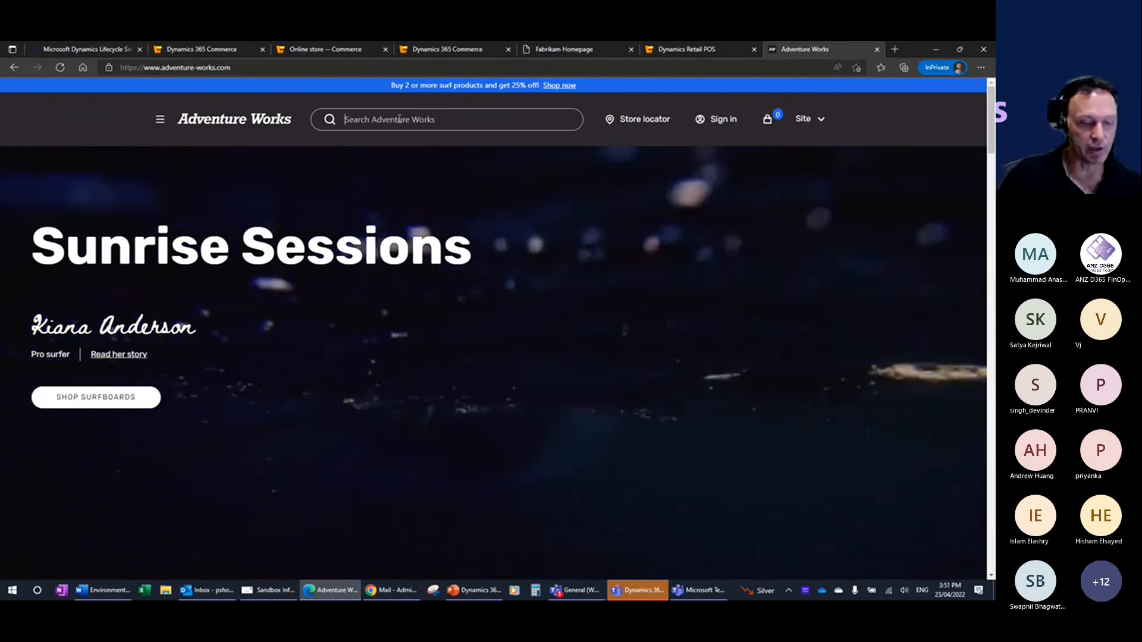
type("surf")
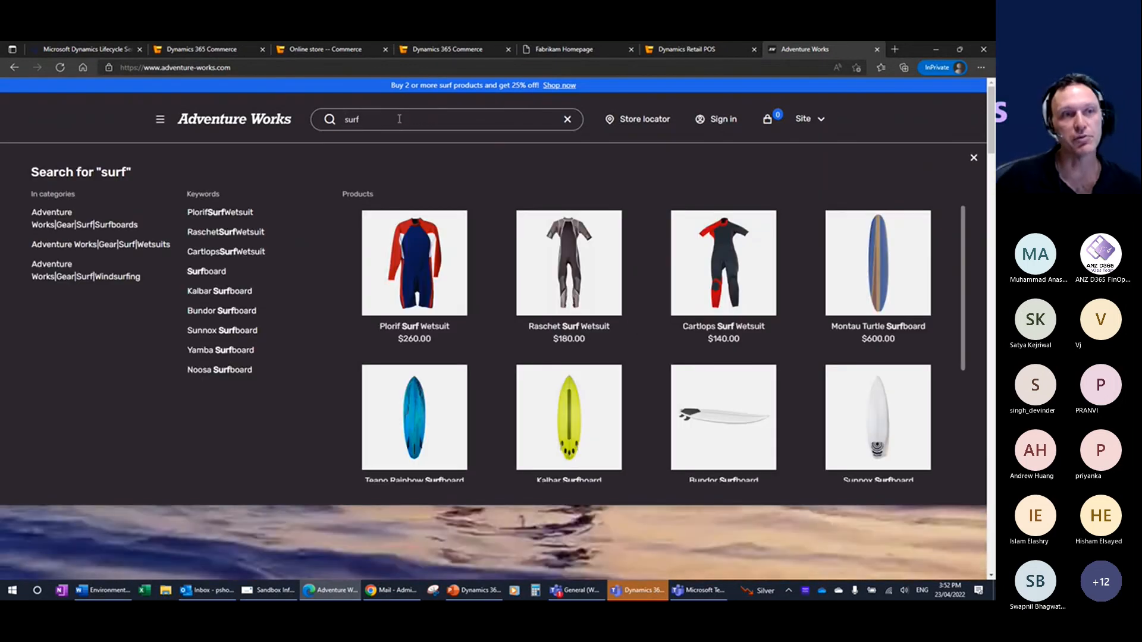
left_click(543, 445)
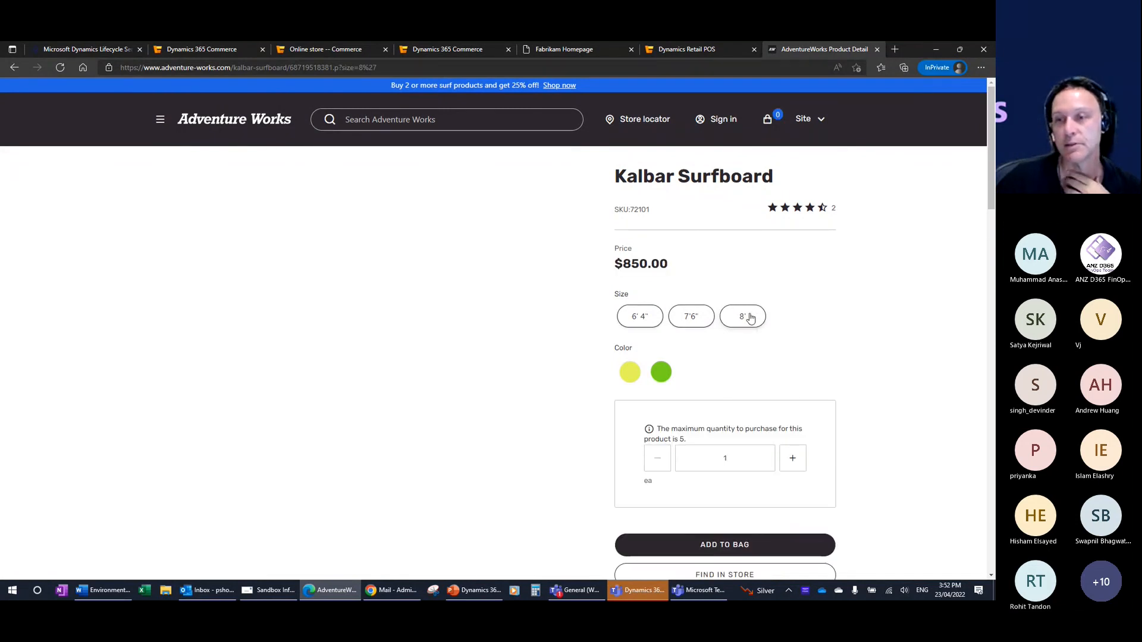
Choose size 8' and the green Lima color for the Kalbar Surfboard and add one to the bag
left_click(750, 316)
left_click(661, 373)
left_click_drag(993, 207, 983, 249)
left_click(738, 362)
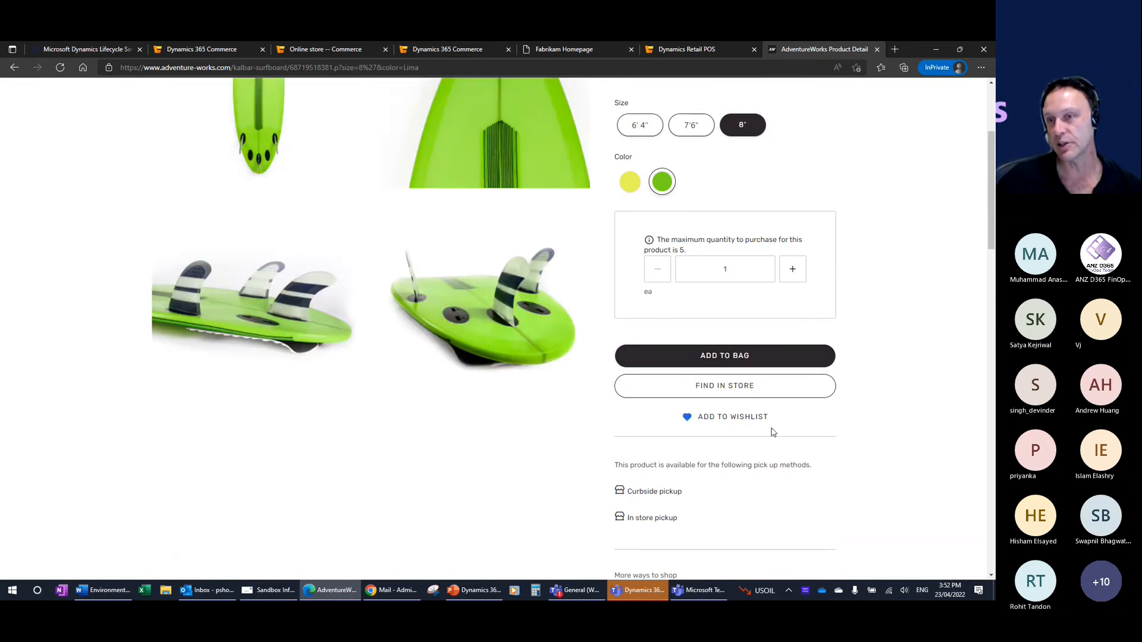
left_click(725, 357)
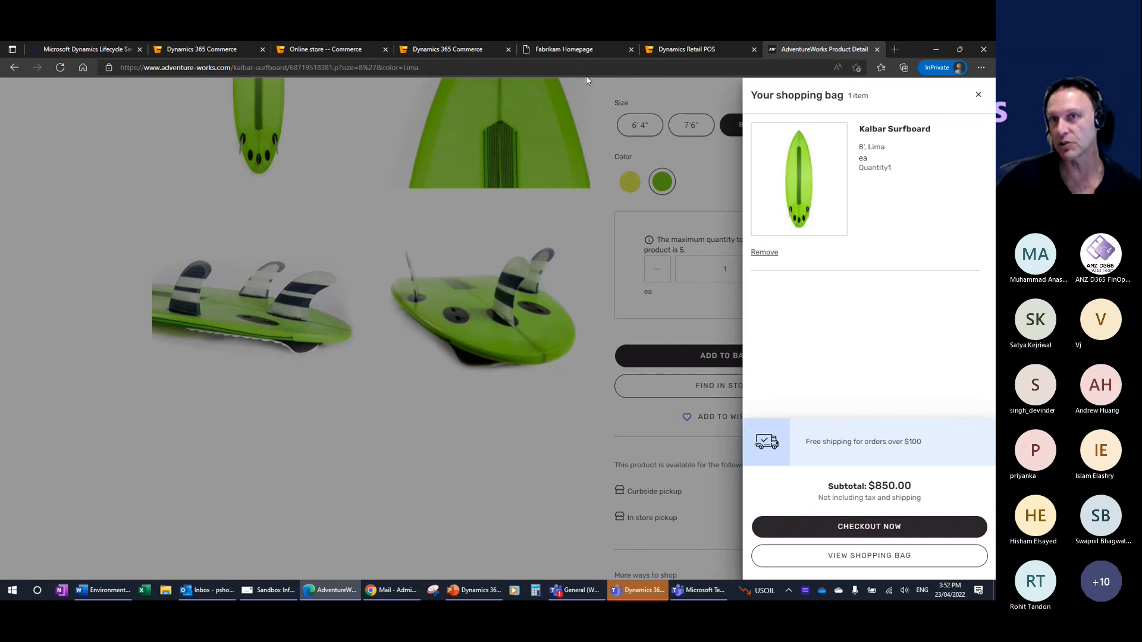
In the Fabrikam storefront, open the Hats category under Accessories and add the Red Low Profile Baseball Cap to the bag
left_click(572, 52)
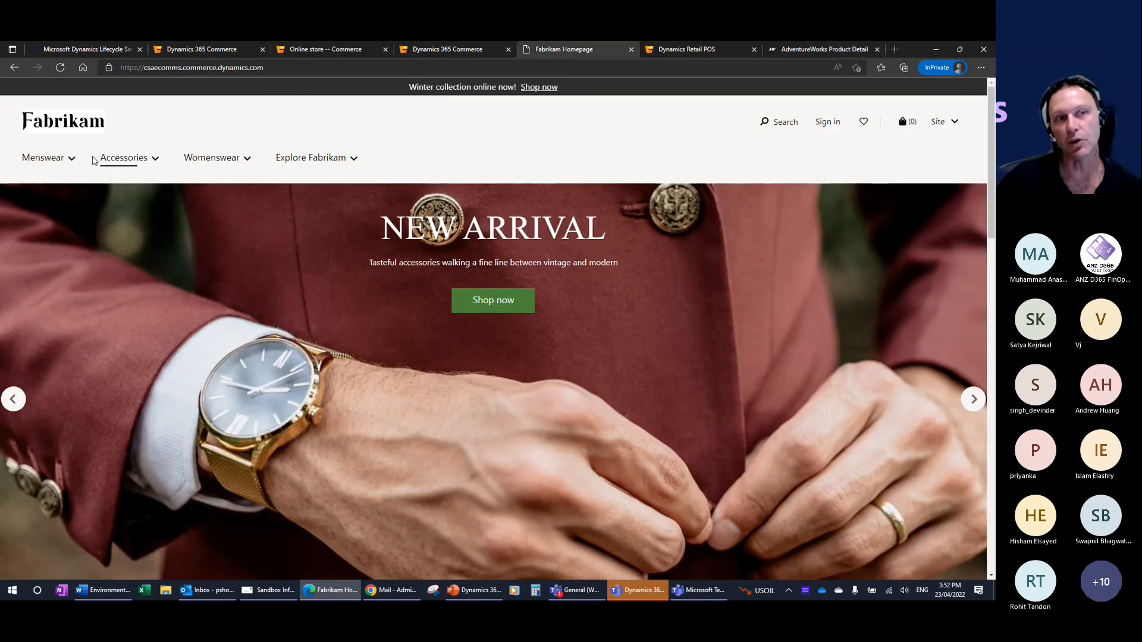
left_click(151, 163)
left_click(124, 283)
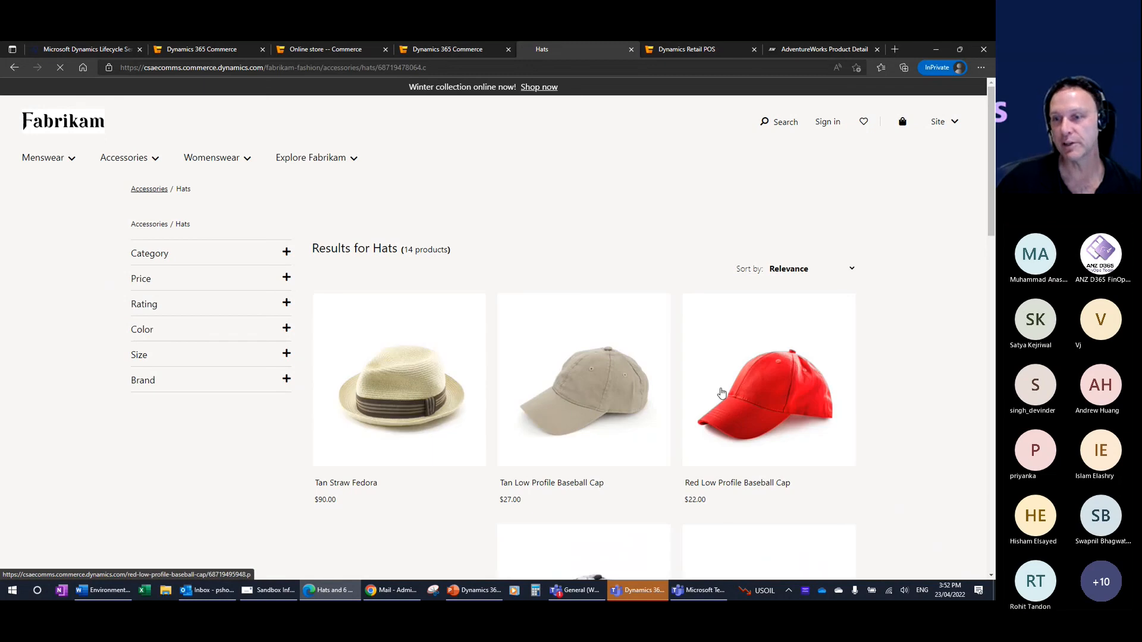
left_click(731, 395)
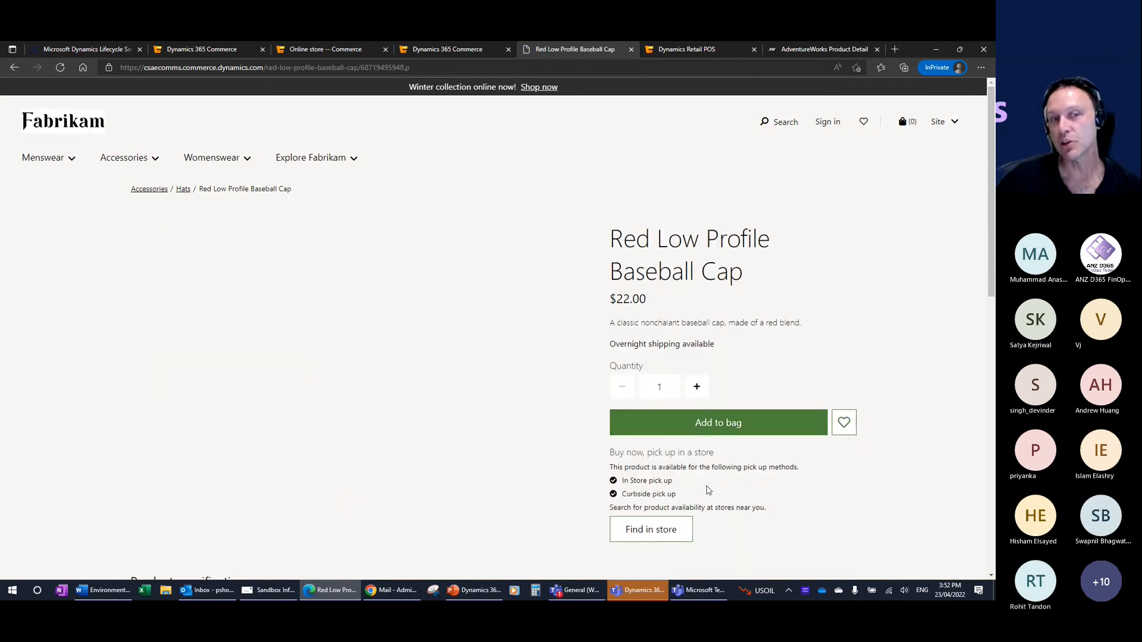
left_click(733, 423)
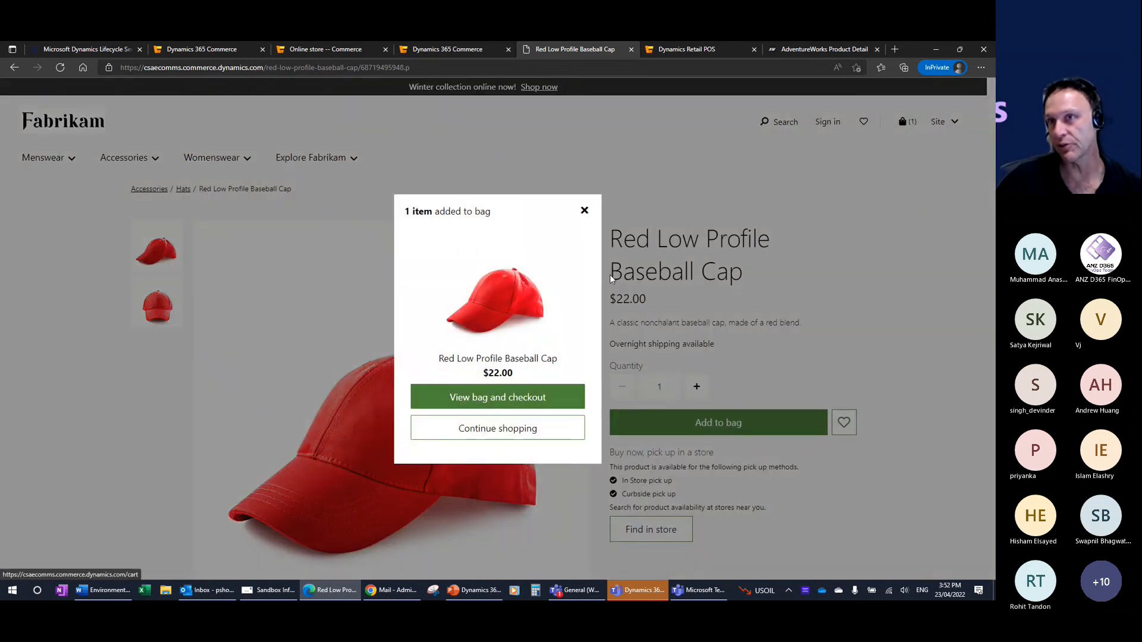
Compare the Adventure Works shopping bag with Fabrikam's added-to-bag message, and dismiss the message
left_click(833, 50)
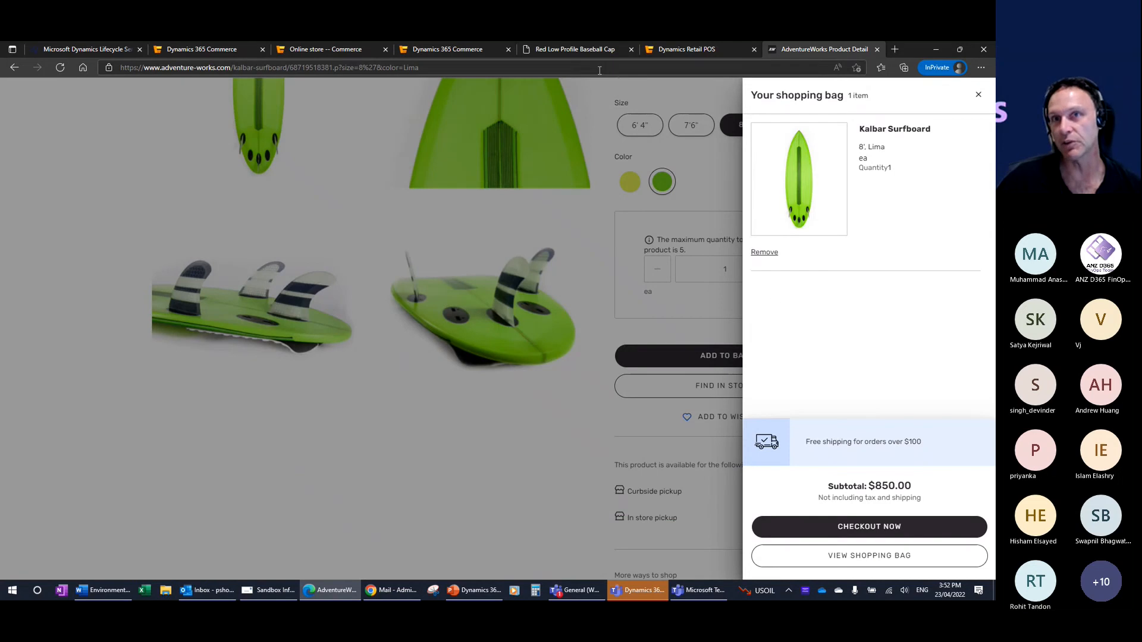
left_click(590, 49)
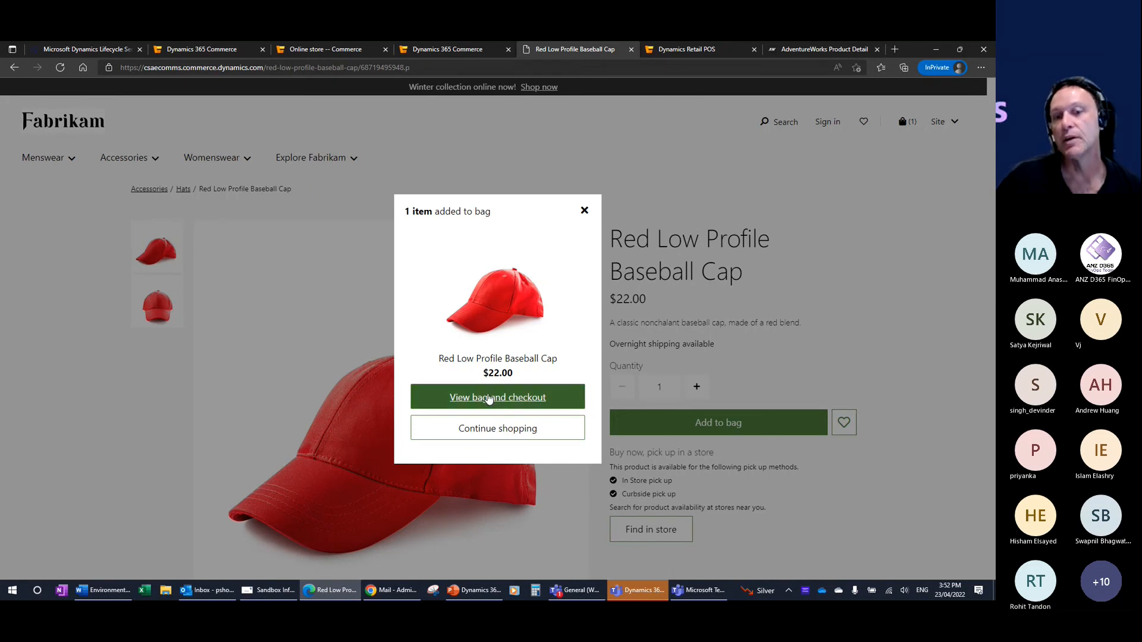
left_click(922, 210)
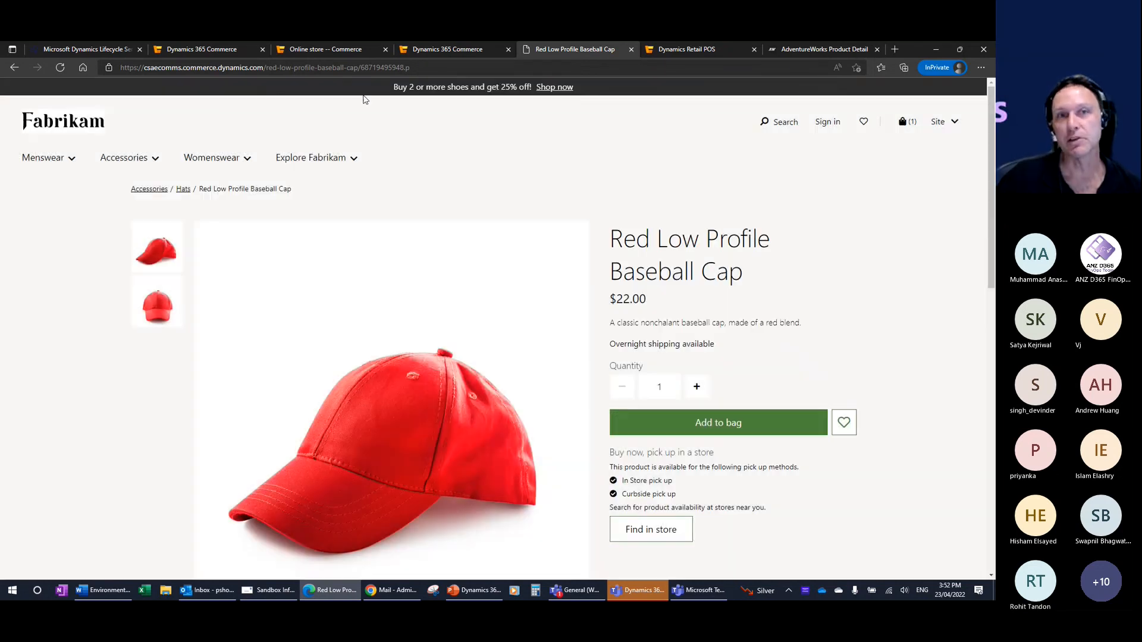
Open the page list in the Fabrikam B2C site builder and bring the Fabrikam storefront back to its homepage
left_click(213, 53)
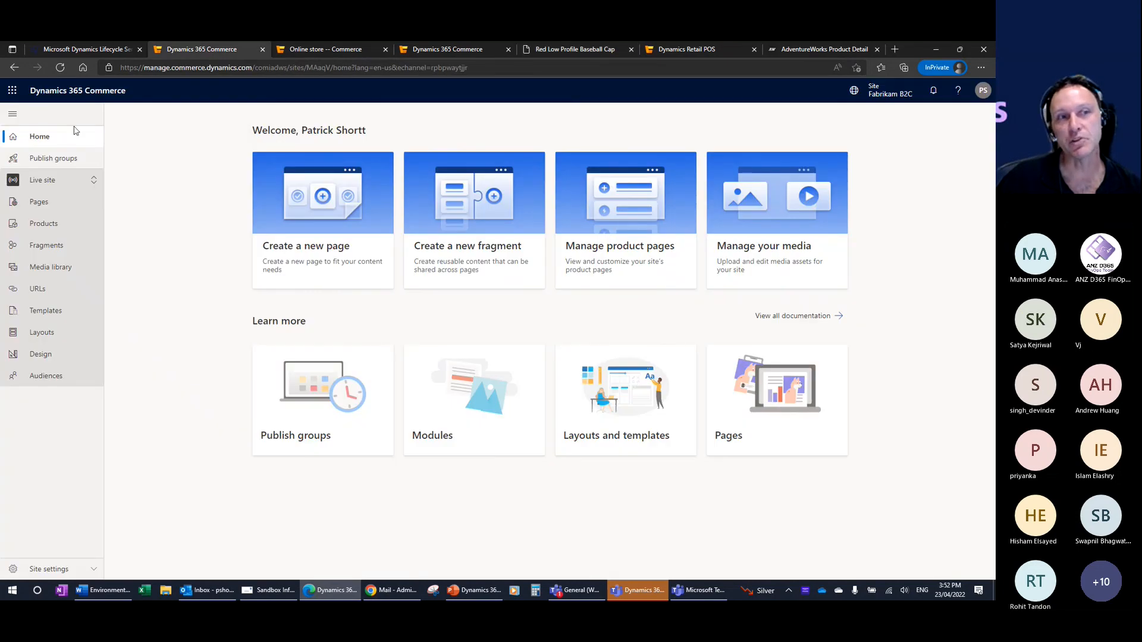
left_click(38, 200)
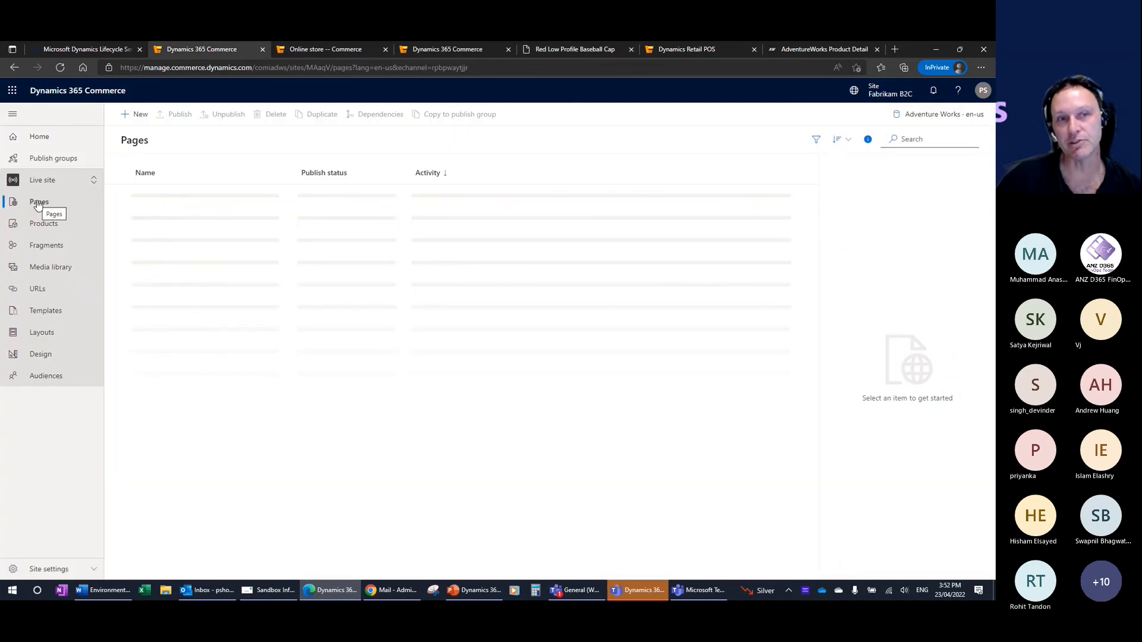
left_click(594, 45)
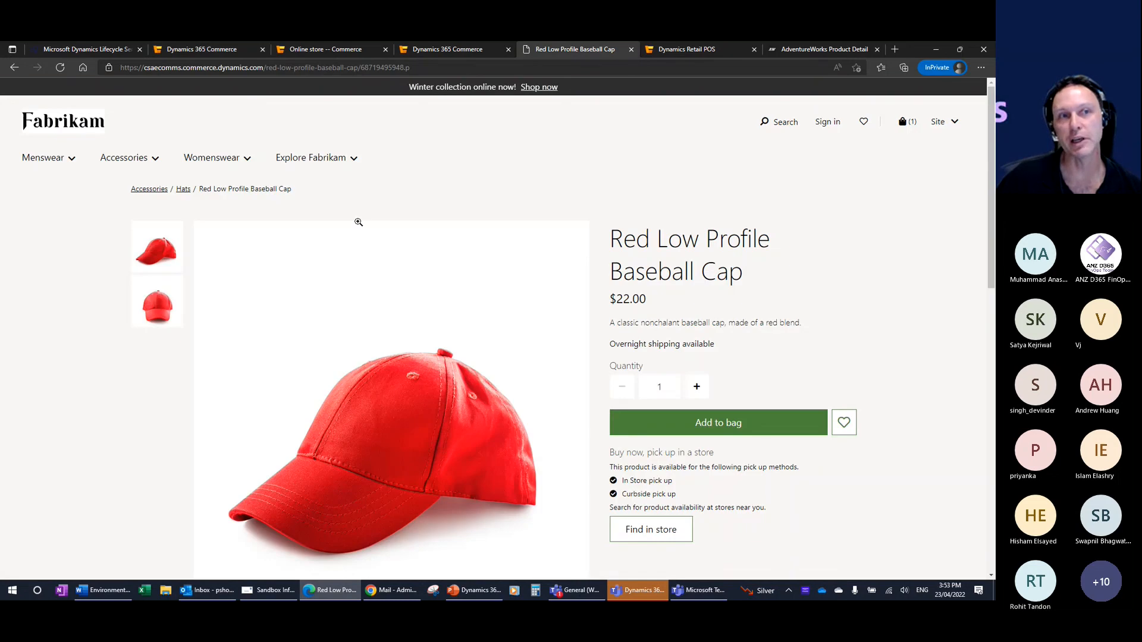
left_click(73, 130)
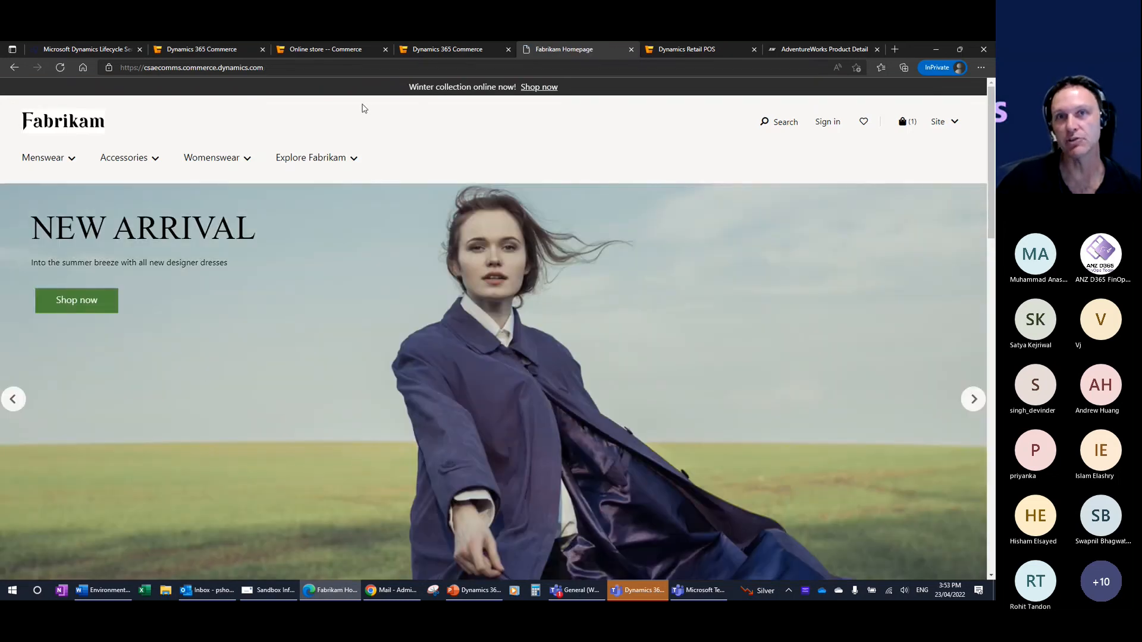
Close the extra Dynamics 365 Commerce tab, open Homepage in site builder and select the Carousel container in its Main slot
left_click(225, 50)
left_click(507, 49)
left_click(149, 198)
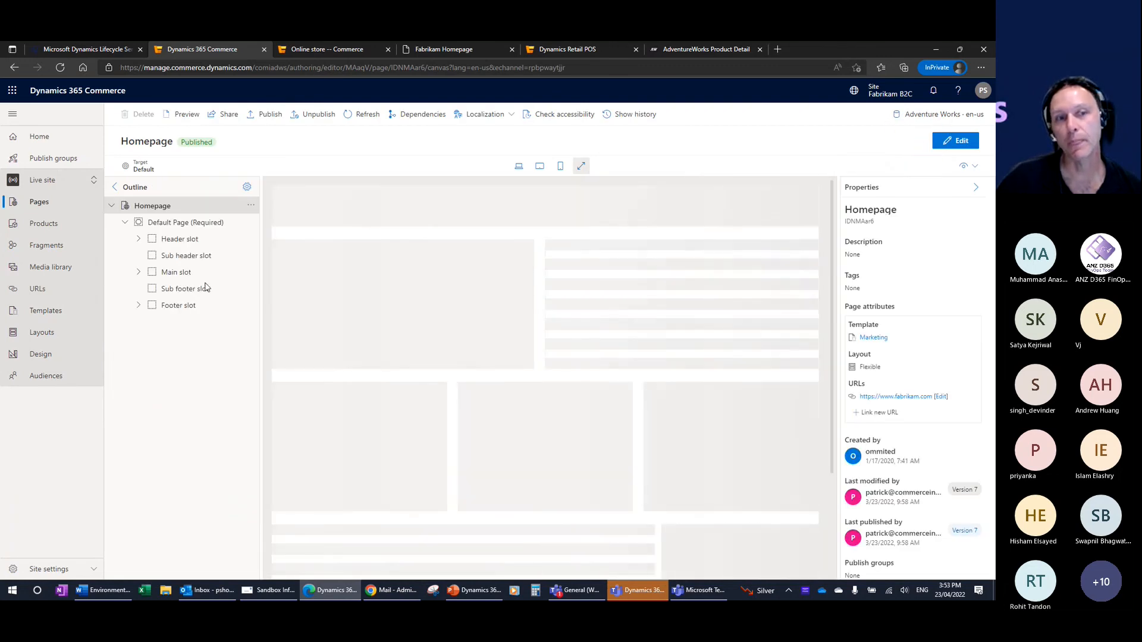
left_click(139, 272)
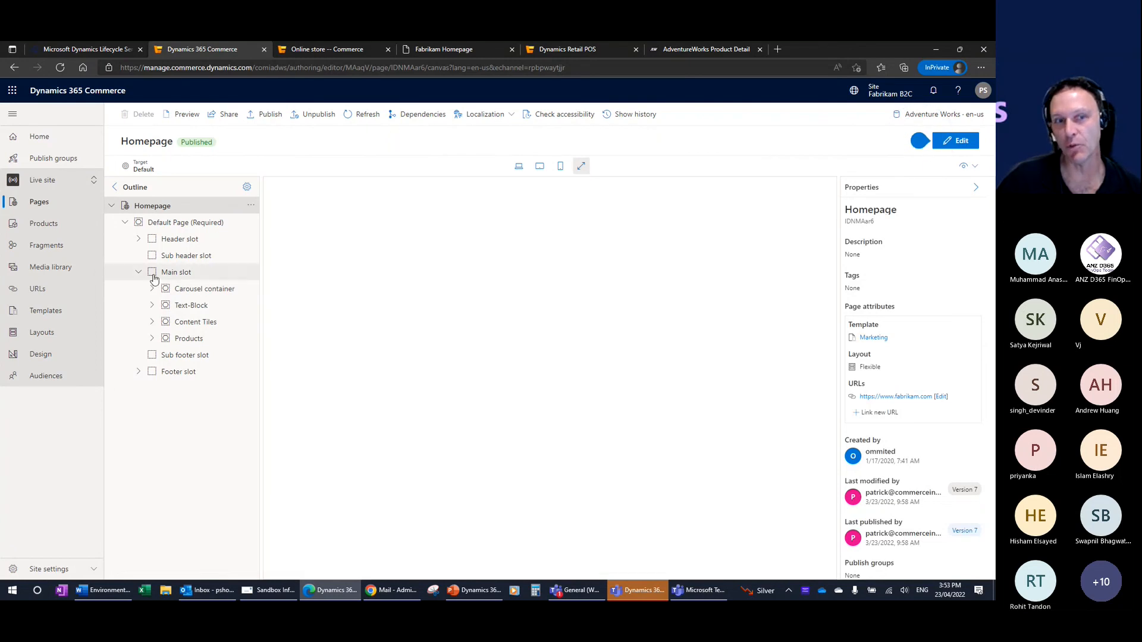
left_click(186, 291)
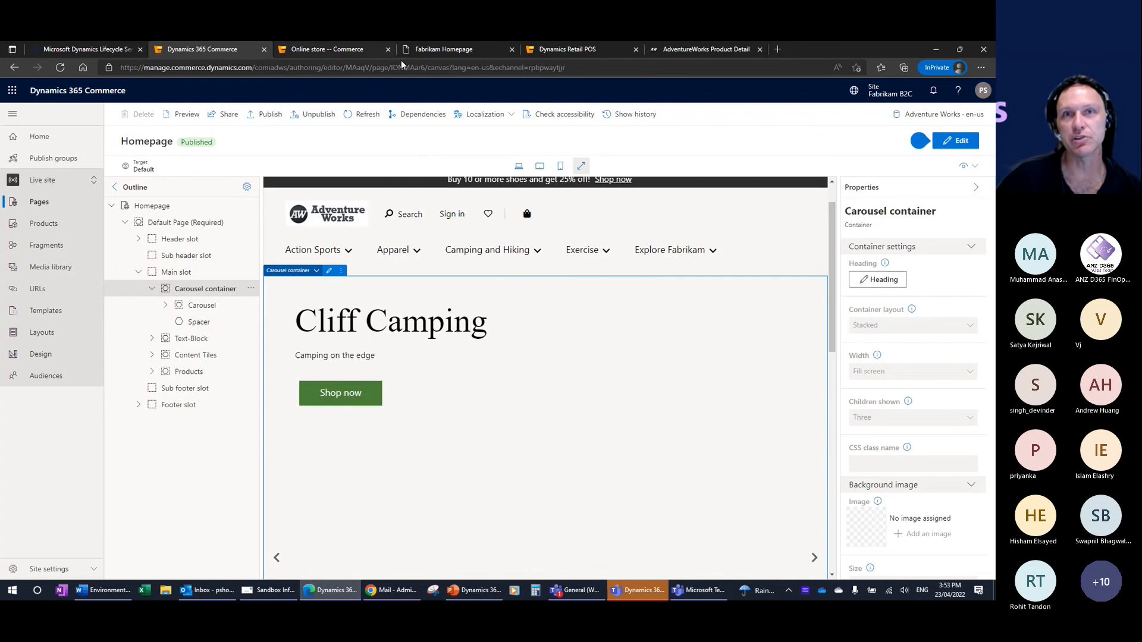
Close the Fabrikam storefront tab and open the environment's own e-Commerce site from its Lifecycle Services deployment page
left_click(480, 48)
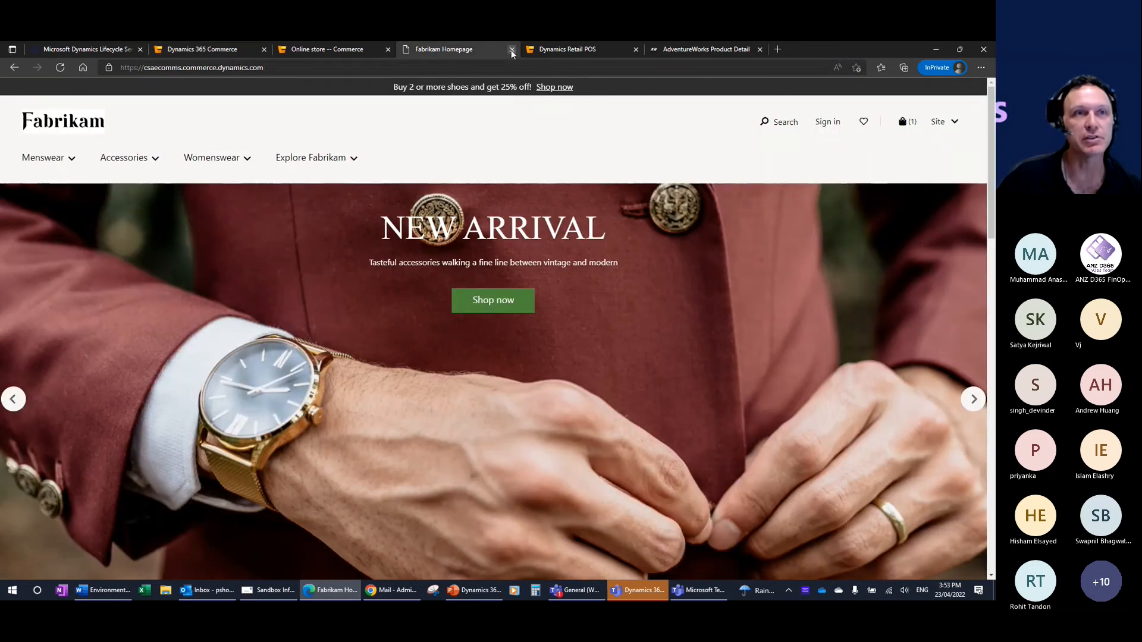
left_click(511, 50)
left_click(77, 48)
left_click(290, 366)
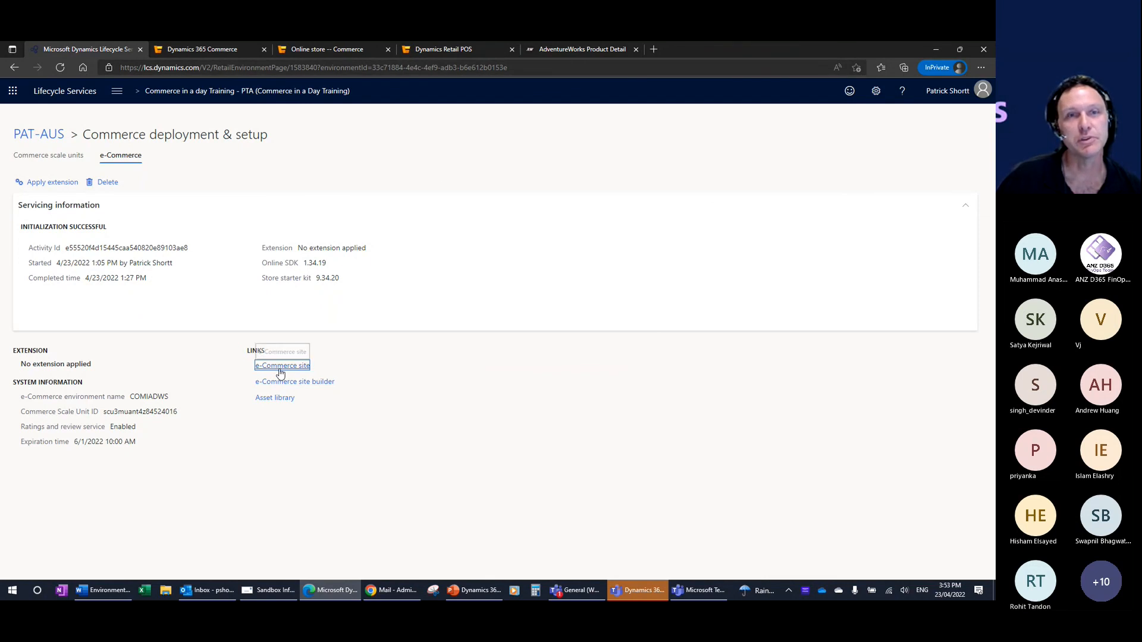
left_click(281, 367)
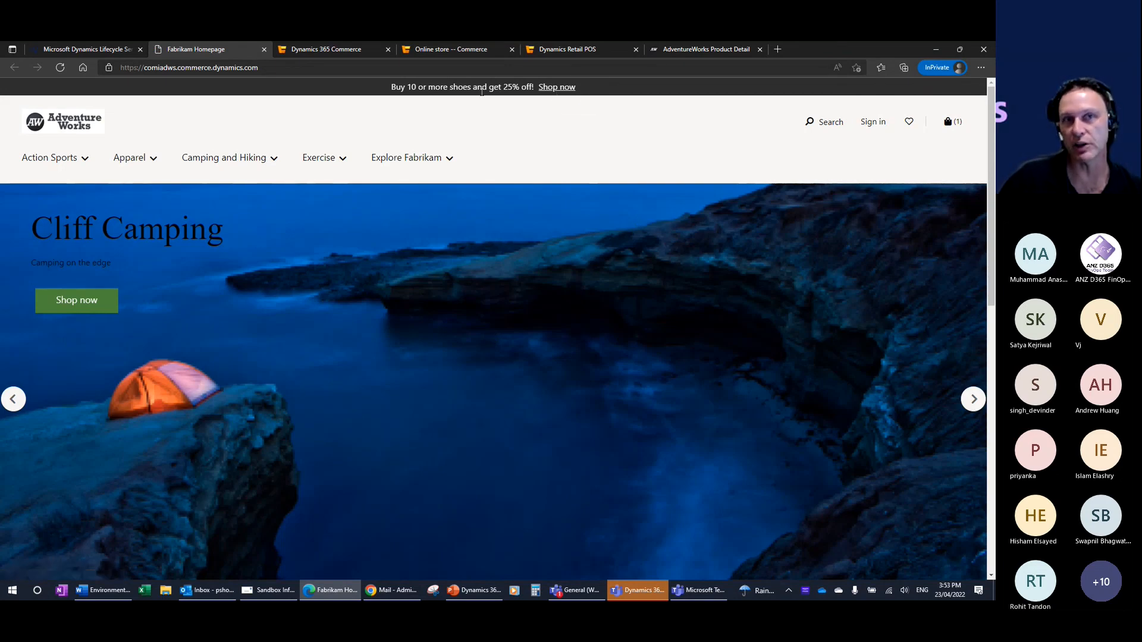
Return to Homepage in site builder and examine its carousel preview
left_click(287, 51)
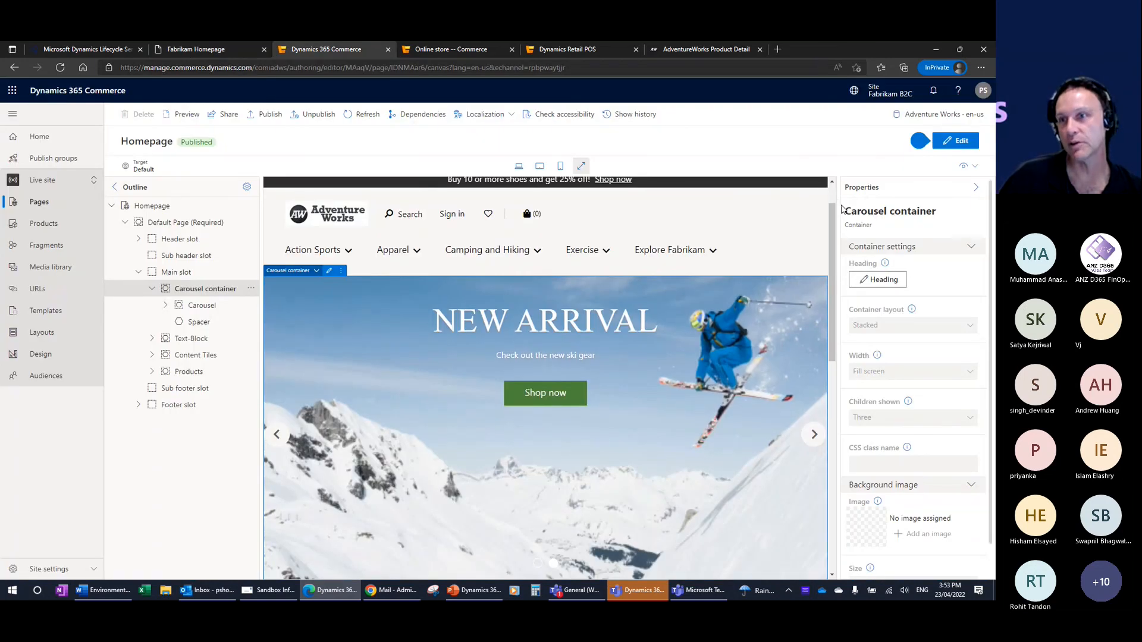
scroll(832, 241, "down", 2)
left_click_drag(832, 238, 827, 246)
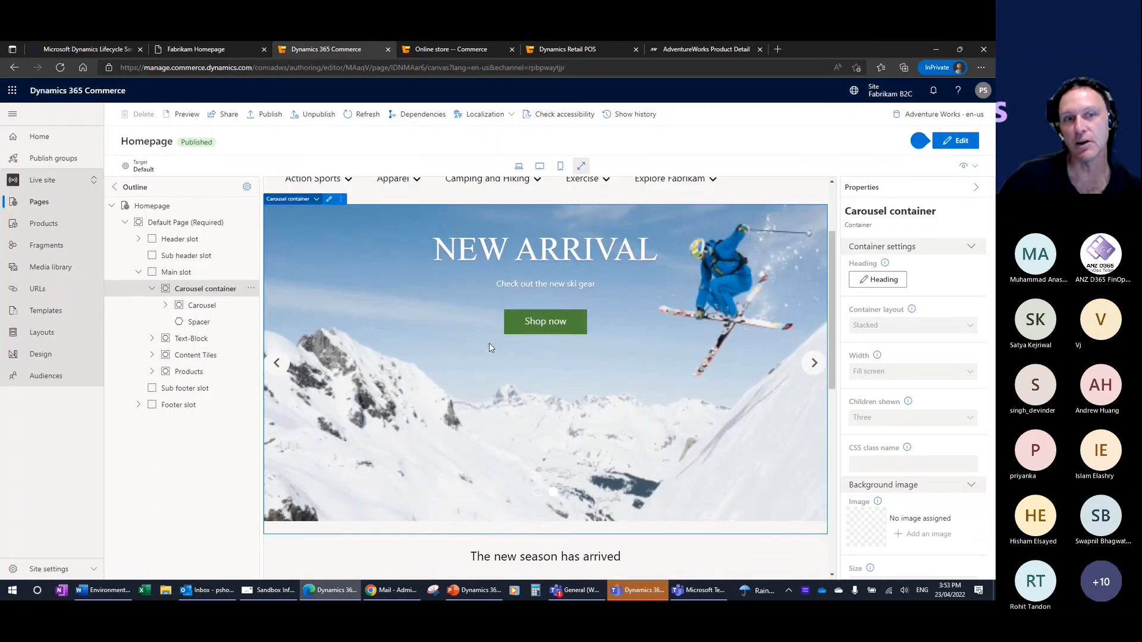
Compare the carousel slides on the live storefront's homepage with the Homepage carousel in site builder
left_click(216, 51)
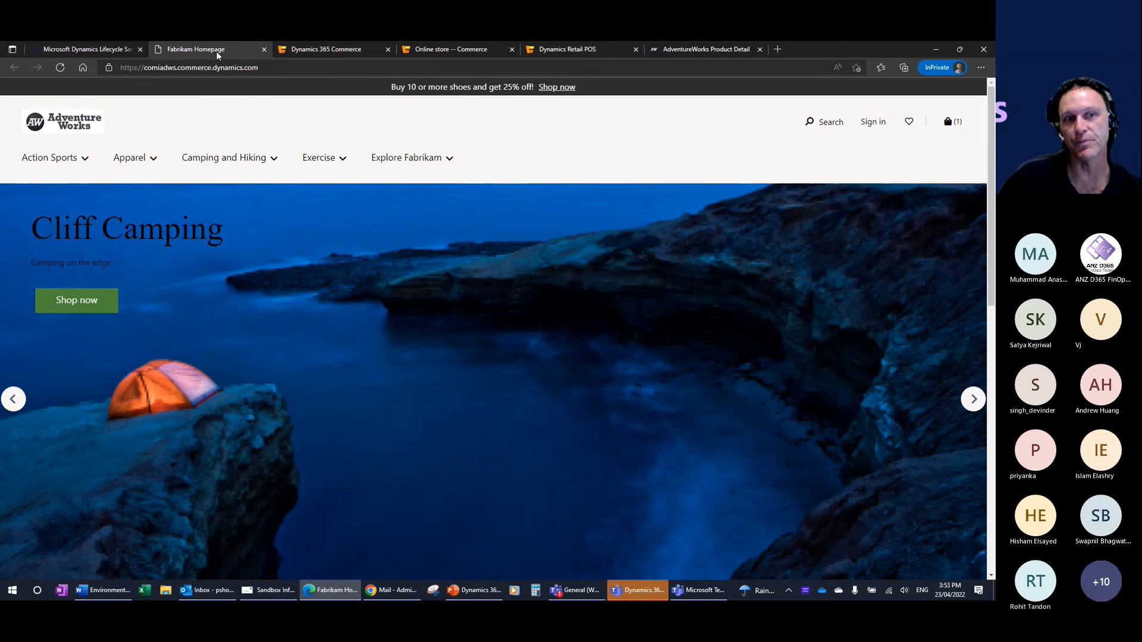
left_click(983, 406)
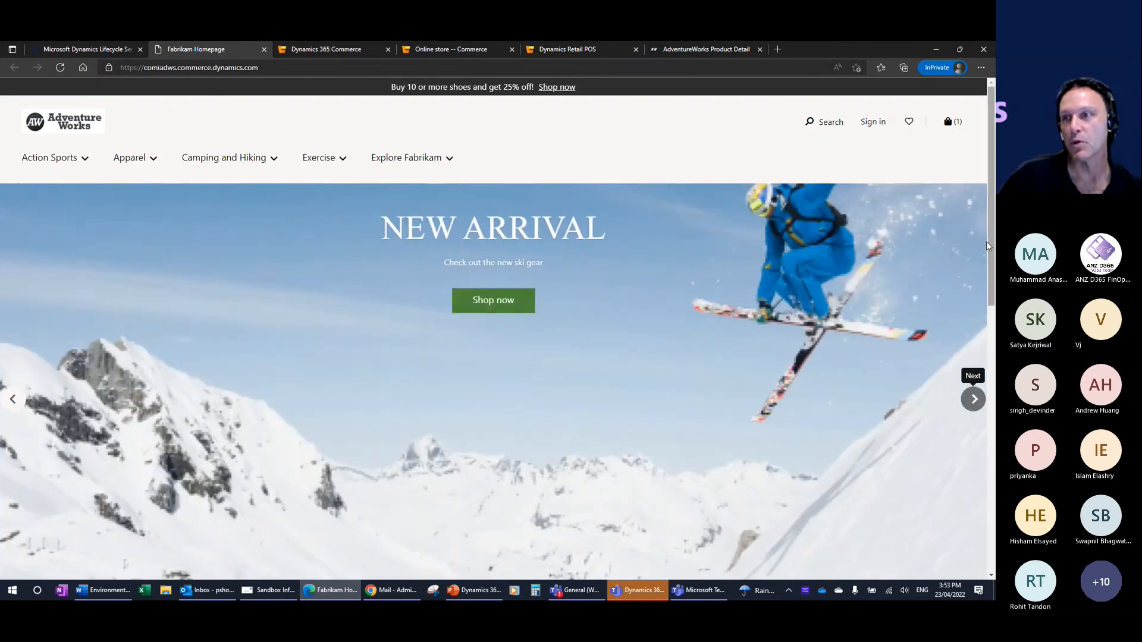
left_click_drag(987, 241, 988, 184)
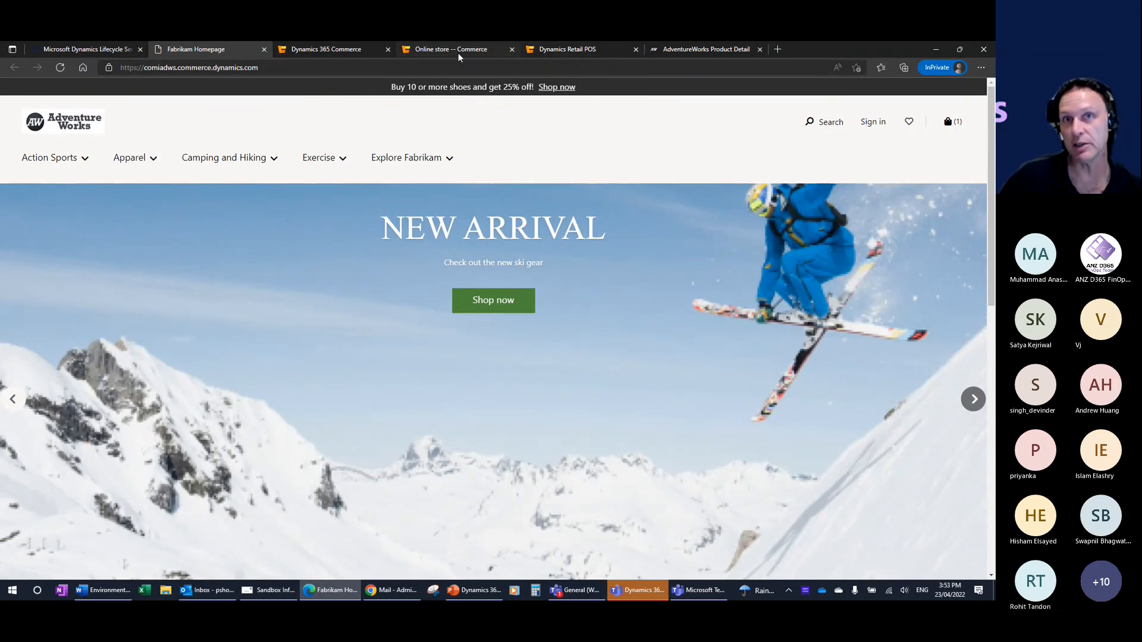
left_click(361, 54)
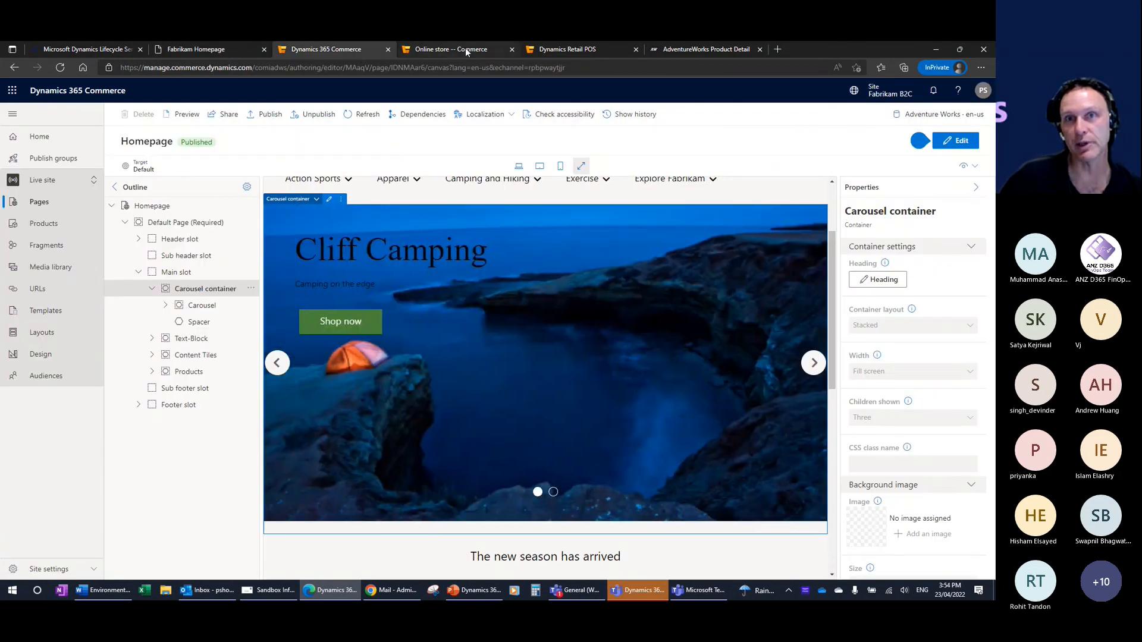
Return to the online stores list in Commerce and enter "commerce" in the page search
left_click(466, 47)
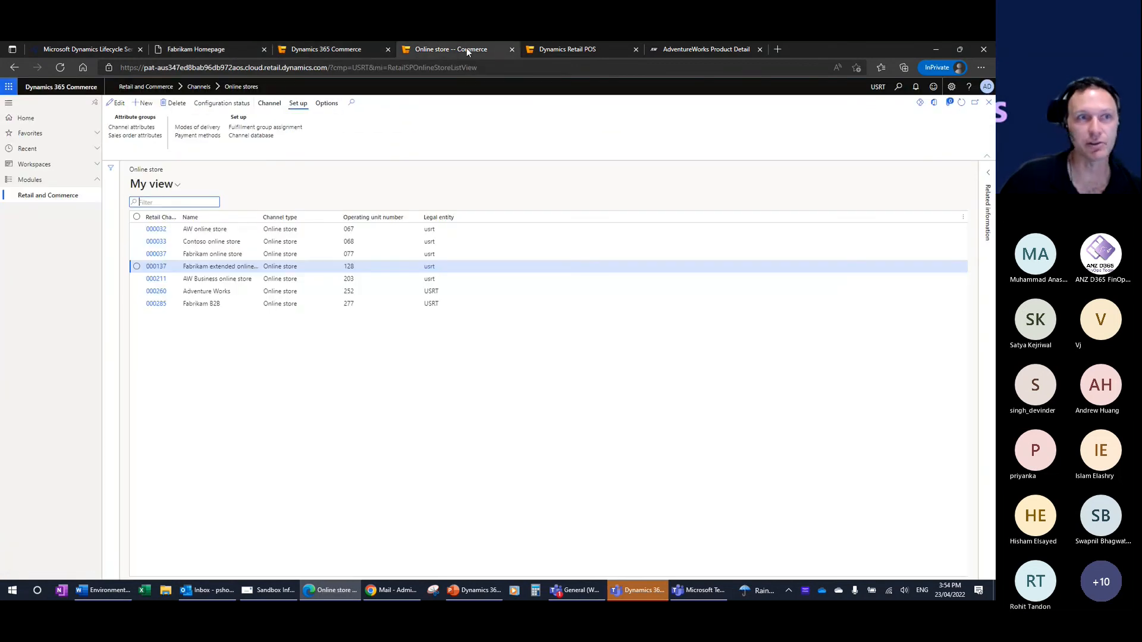
left_click(40, 198)
left_click(898, 86)
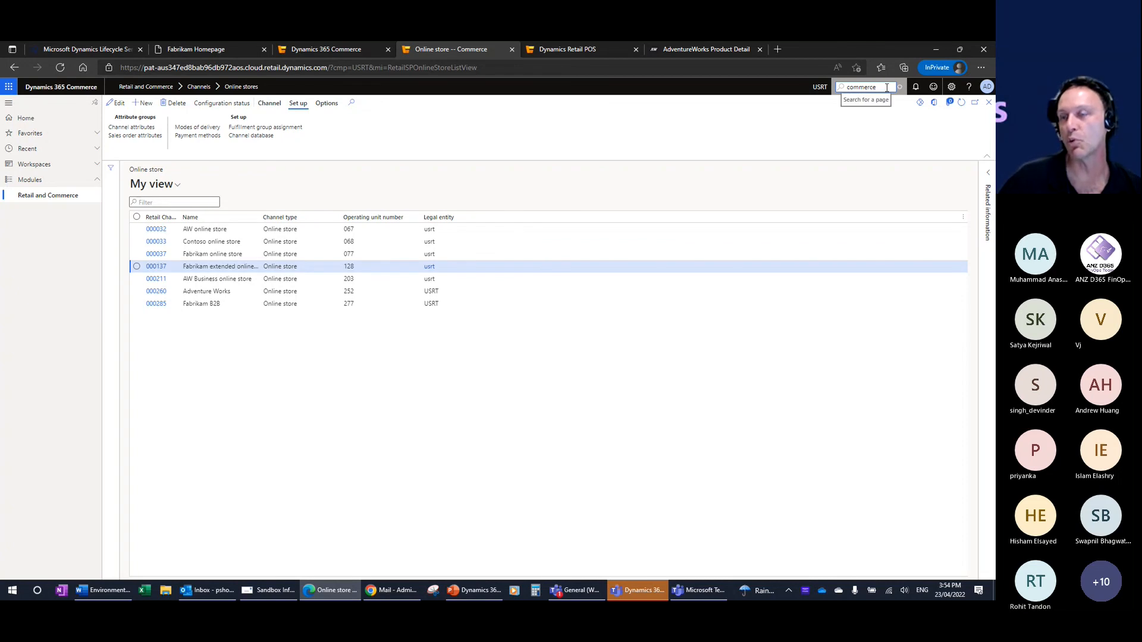
Show the Action Sports and Camping and Hiking subcategories in the live storefront's navigation
left_click(209, 52)
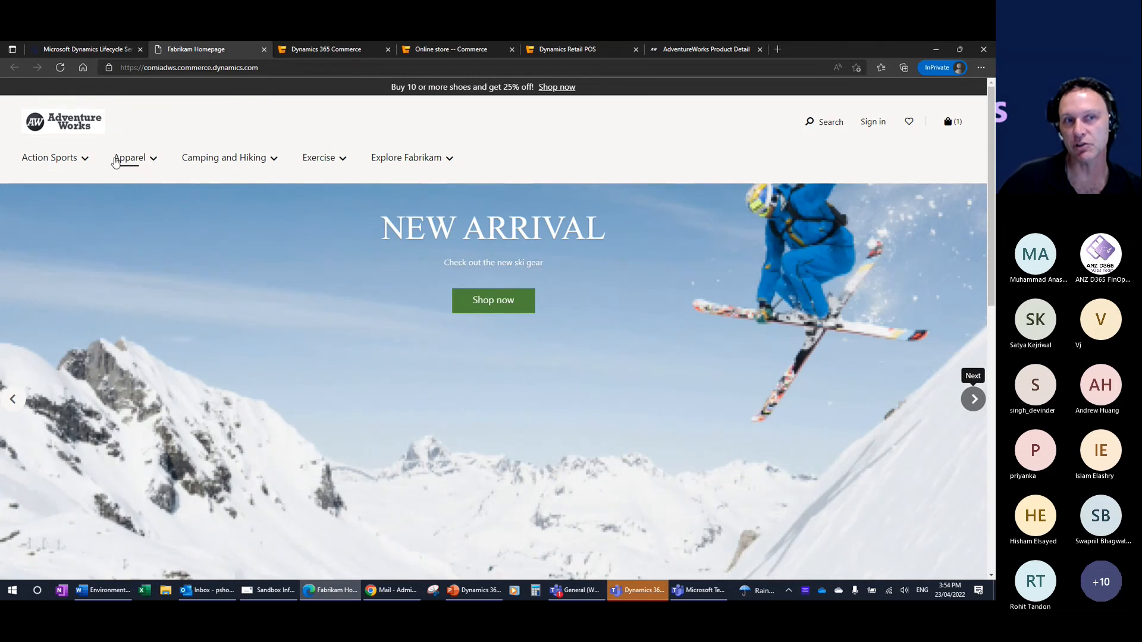
left_click(86, 162)
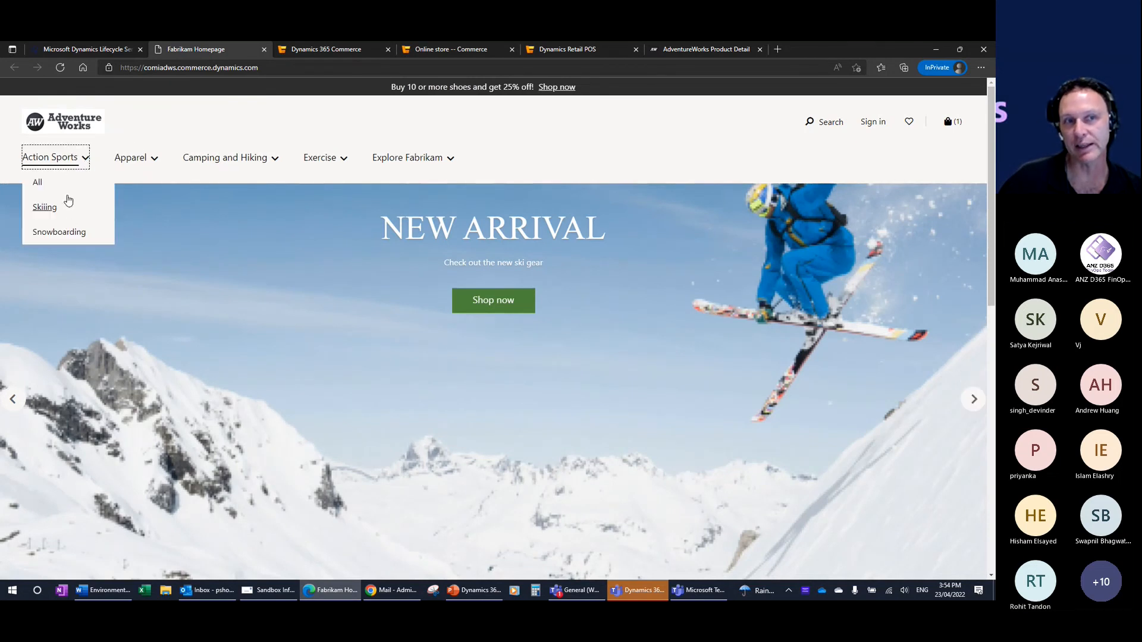
left_click(275, 162)
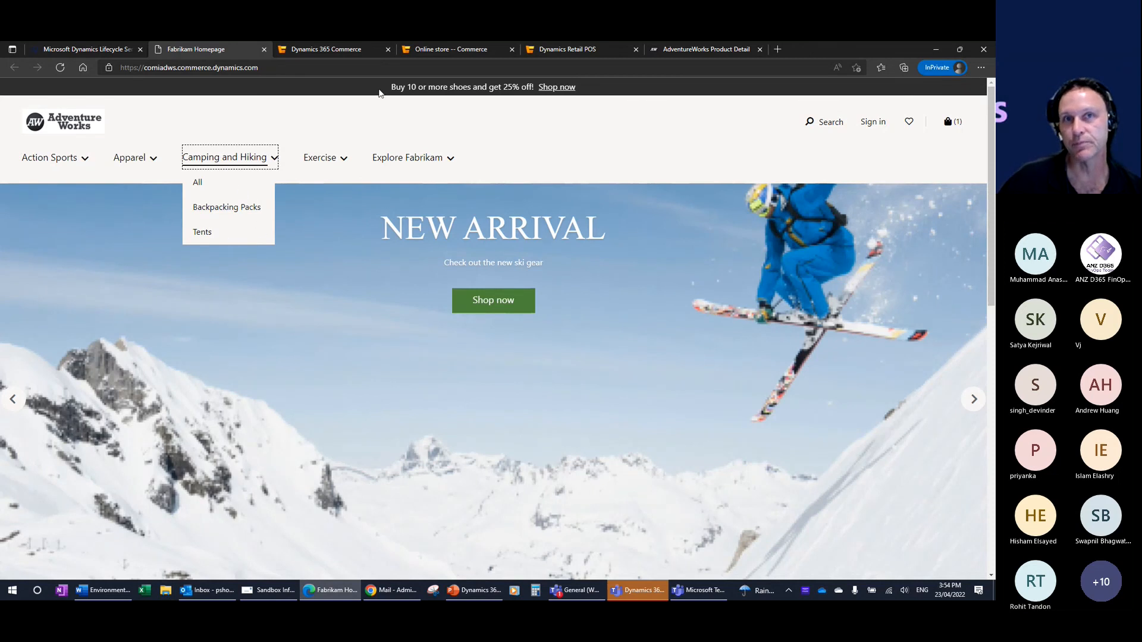
Start editing Homepage in site builder, select the carousel's ski content block and review its image, link and text properties
left_click(329, 50)
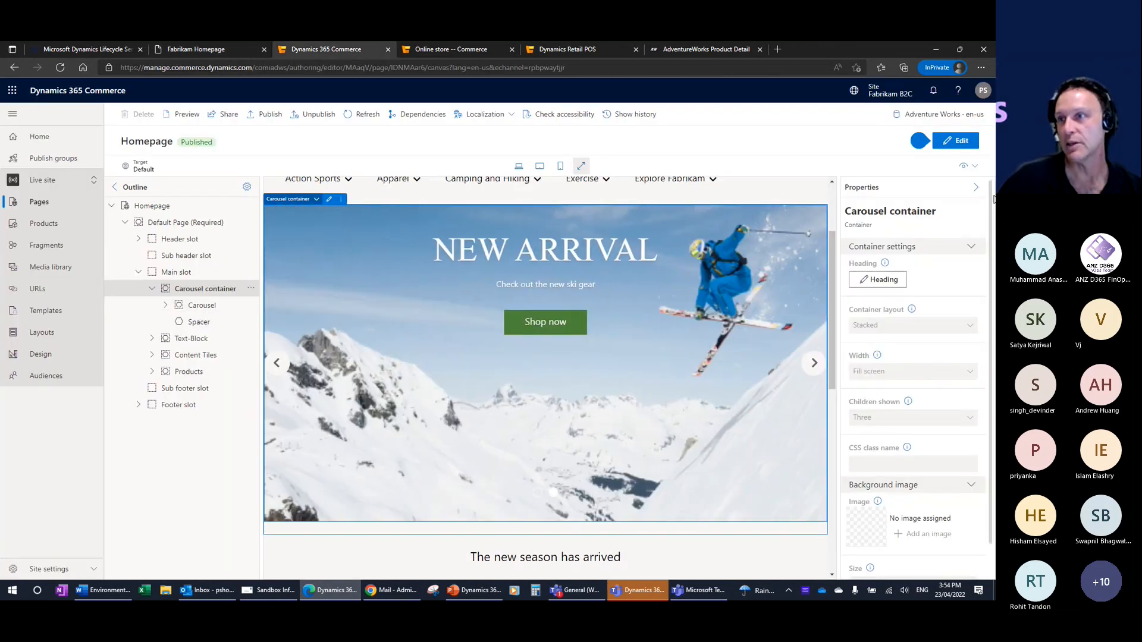
left_click(961, 141)
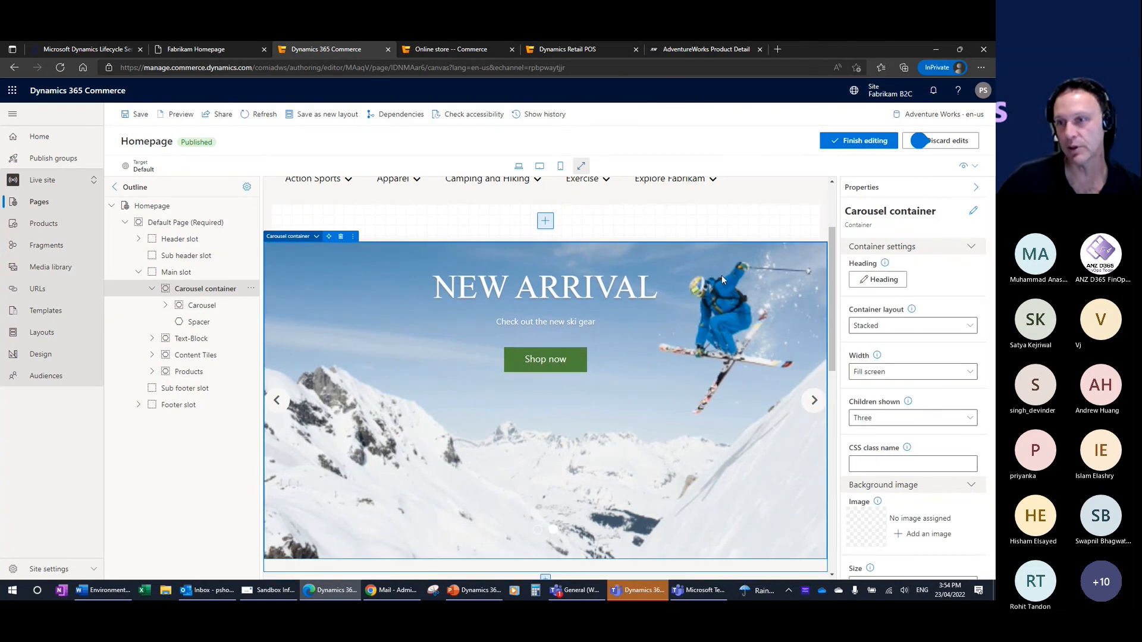
left_click(767, 282)
left_click_drag(991, 250, 994, 470)
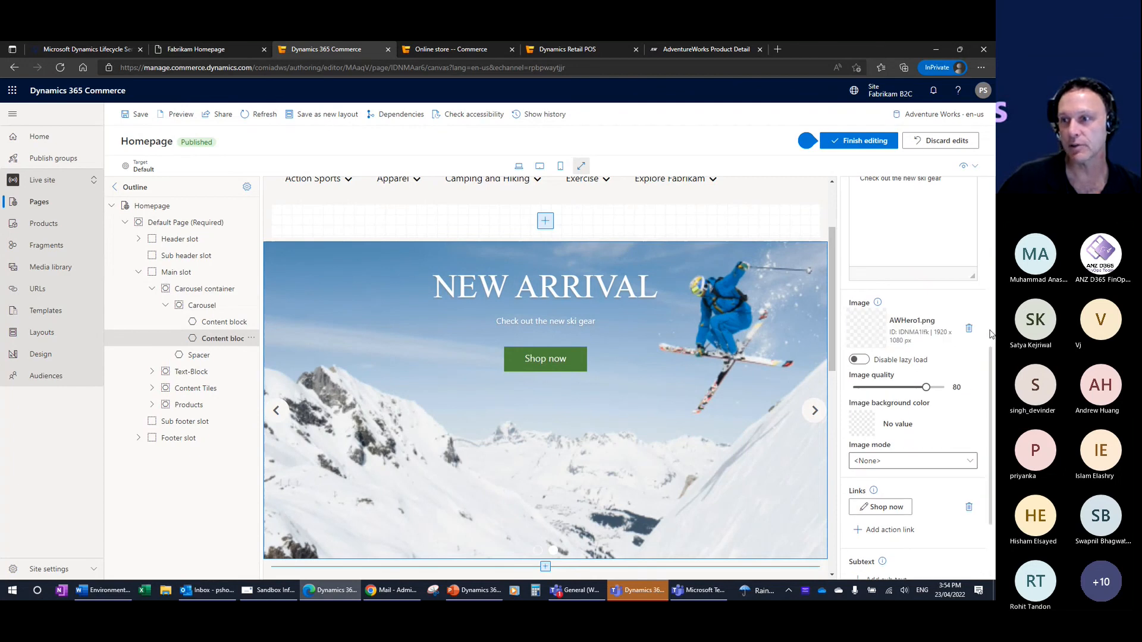
scroll(925, 406, "up", 4)
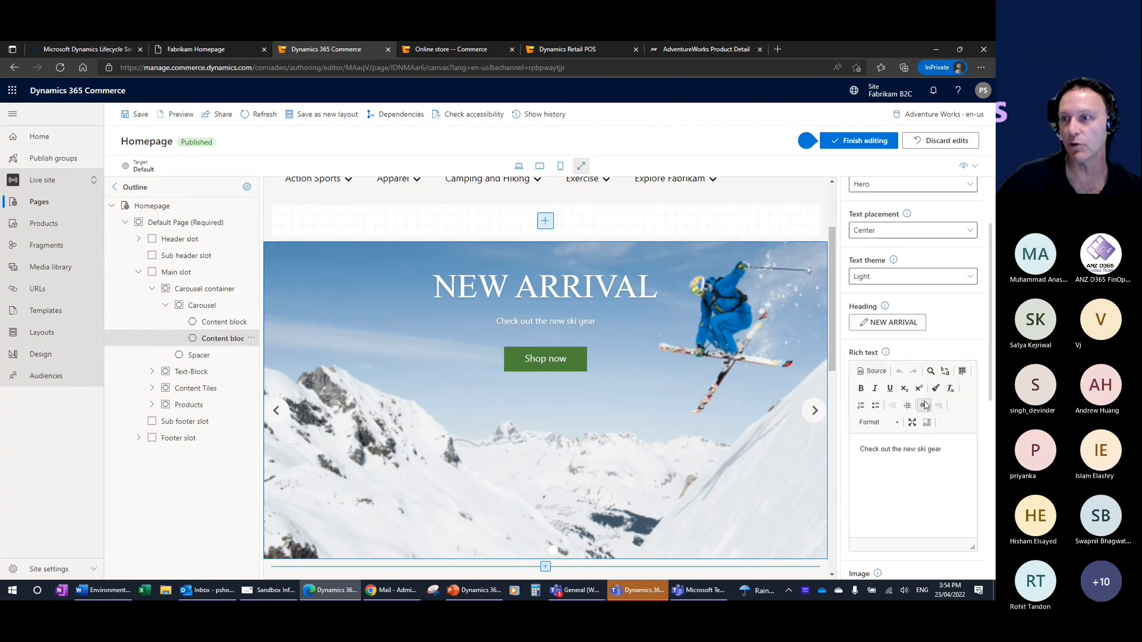
Change the ski content block's heading text to "Let's ski" and save the page
left_click(890, 321)
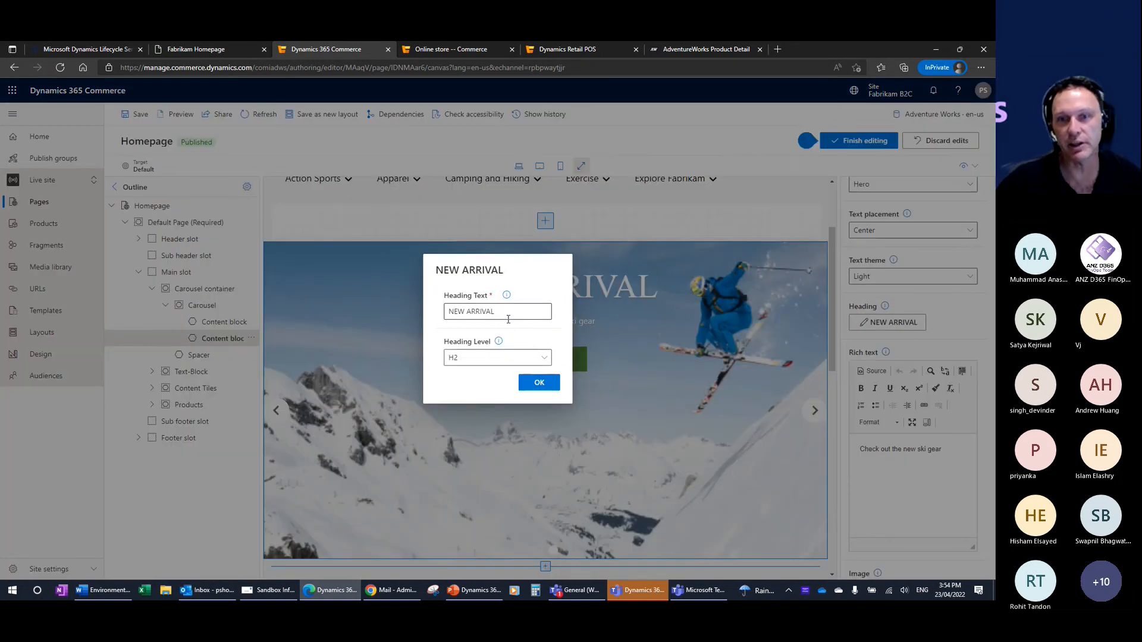
left_click_drag(509, 320, 365, 307)
type("Let")
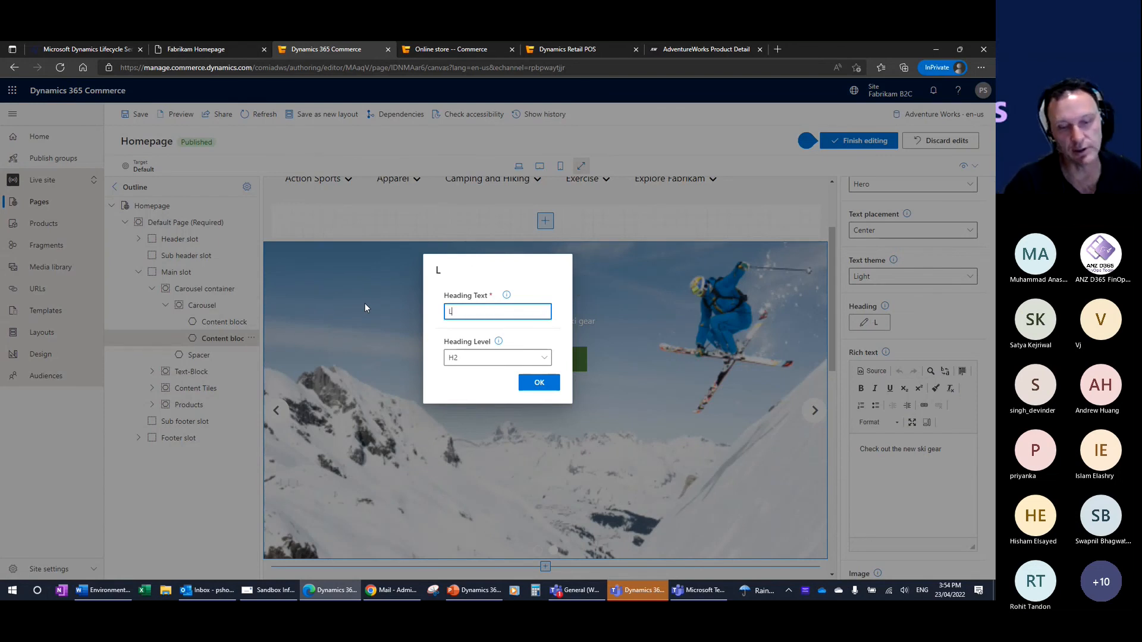
type("'s ski")
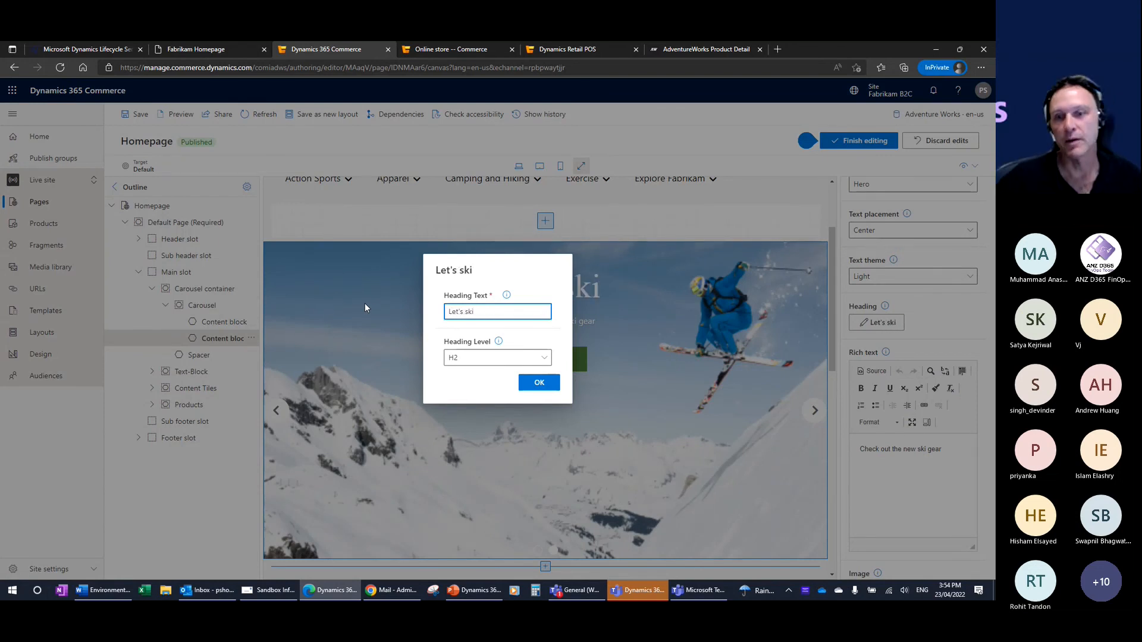
left_click(534, 383)
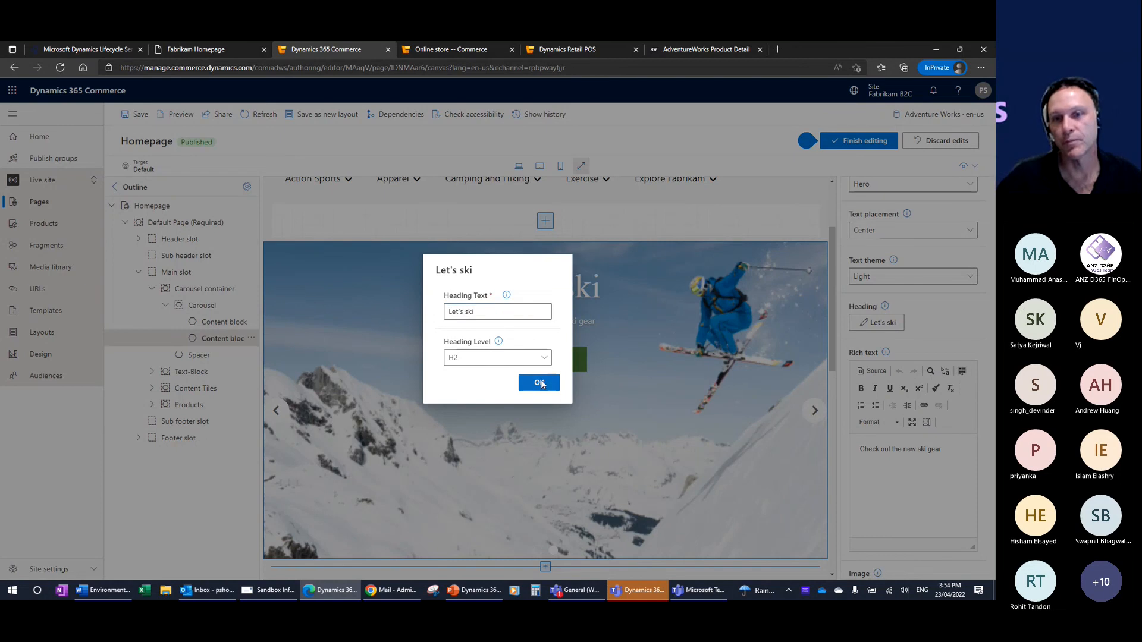
left_click(137, 114)
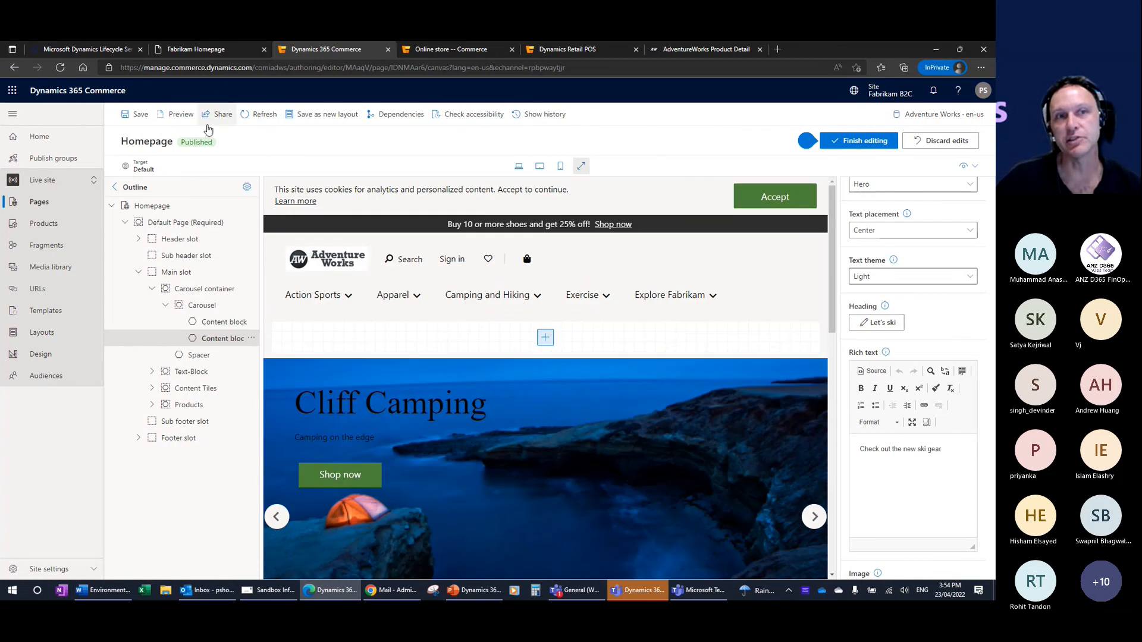
Open a basic preview of Homepage and compare its ski slide with the one on the live storefront
left_click(177, 115)
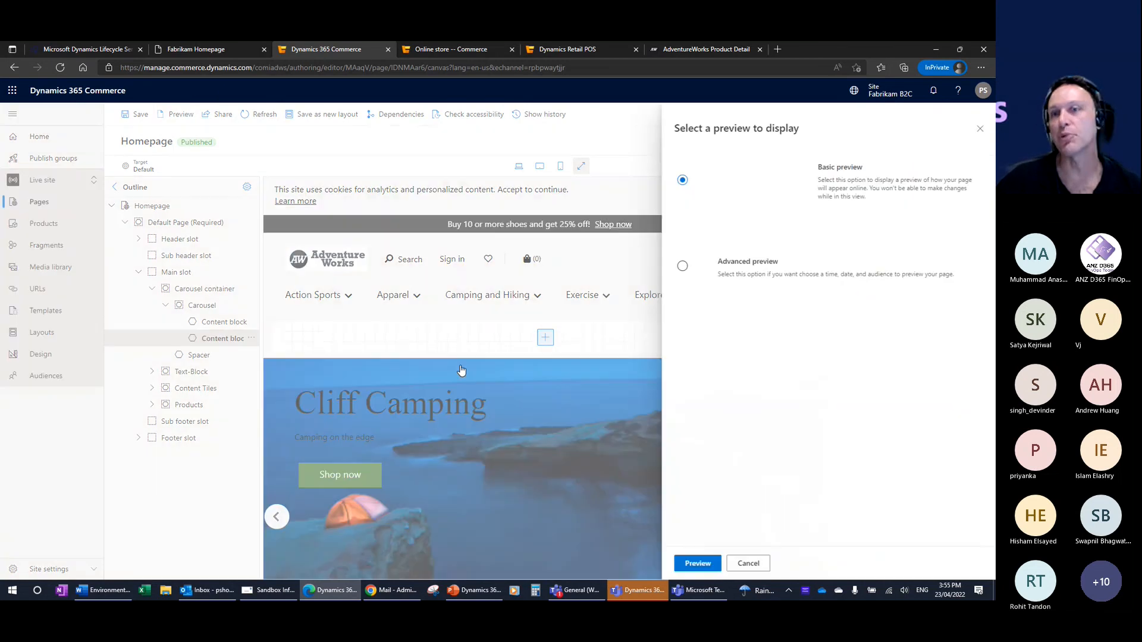
left_click(697, 564)
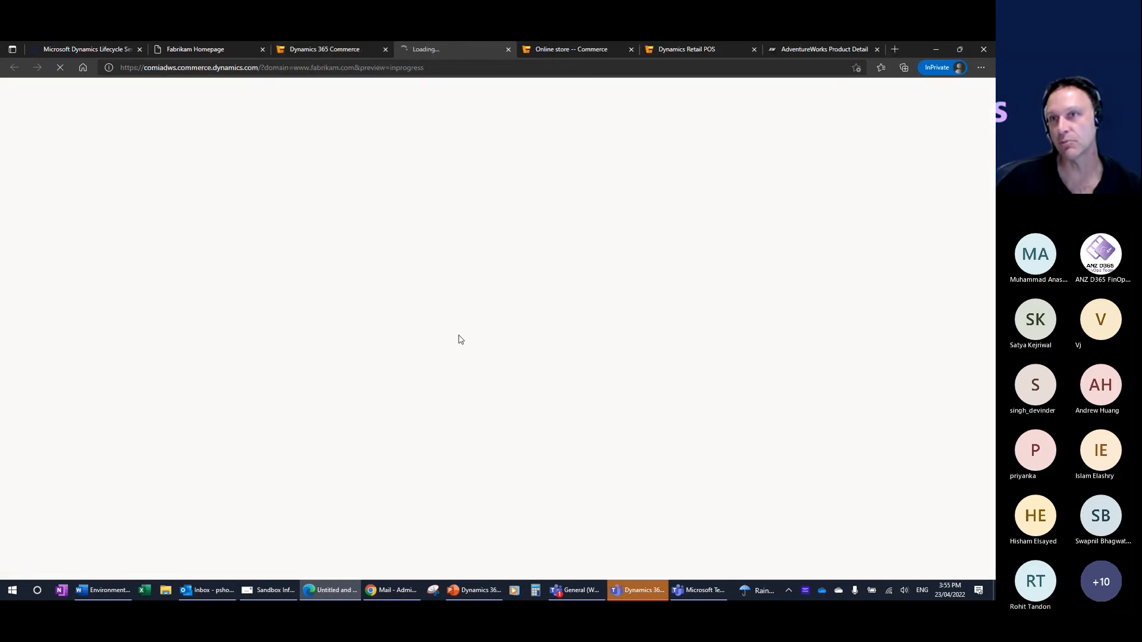
left_click(207, 48)
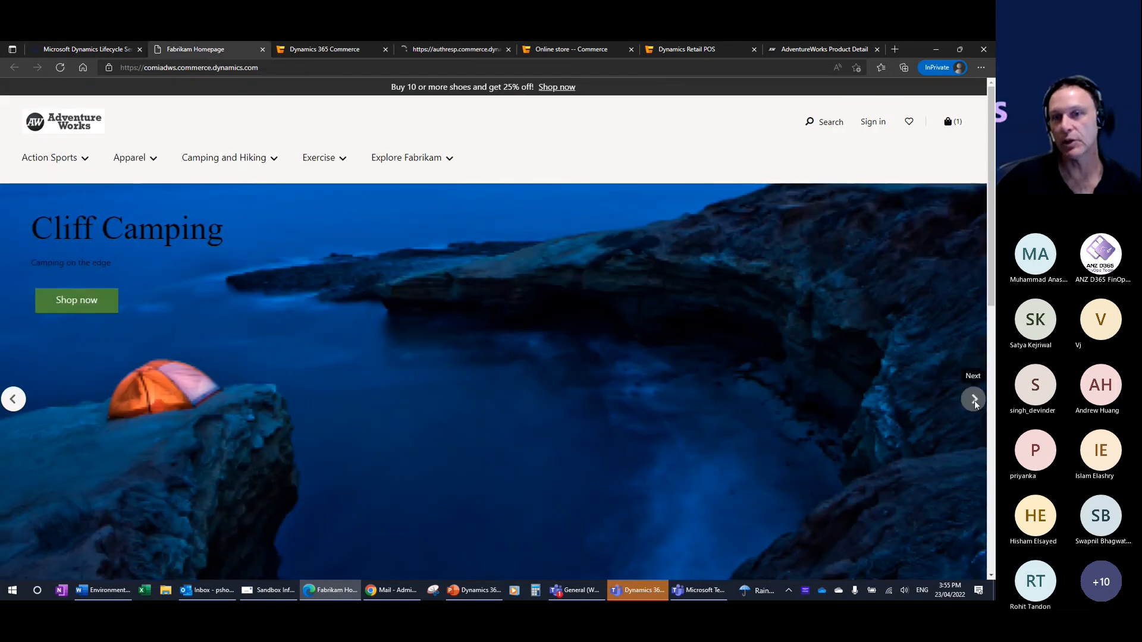
left_click(974, 399)
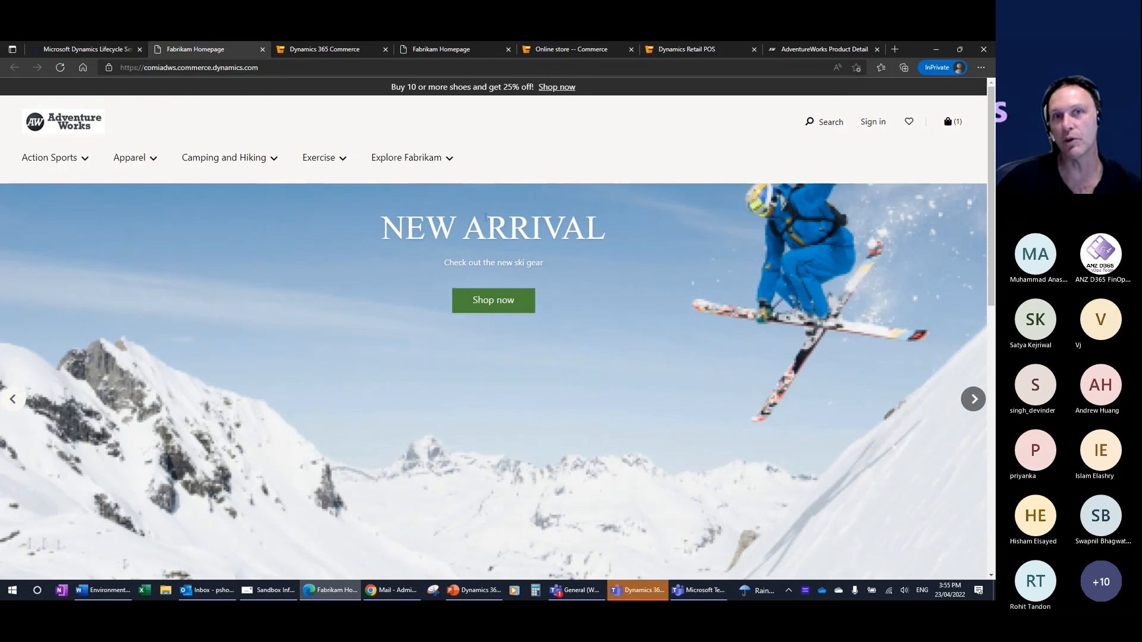
left_click(432, 52)
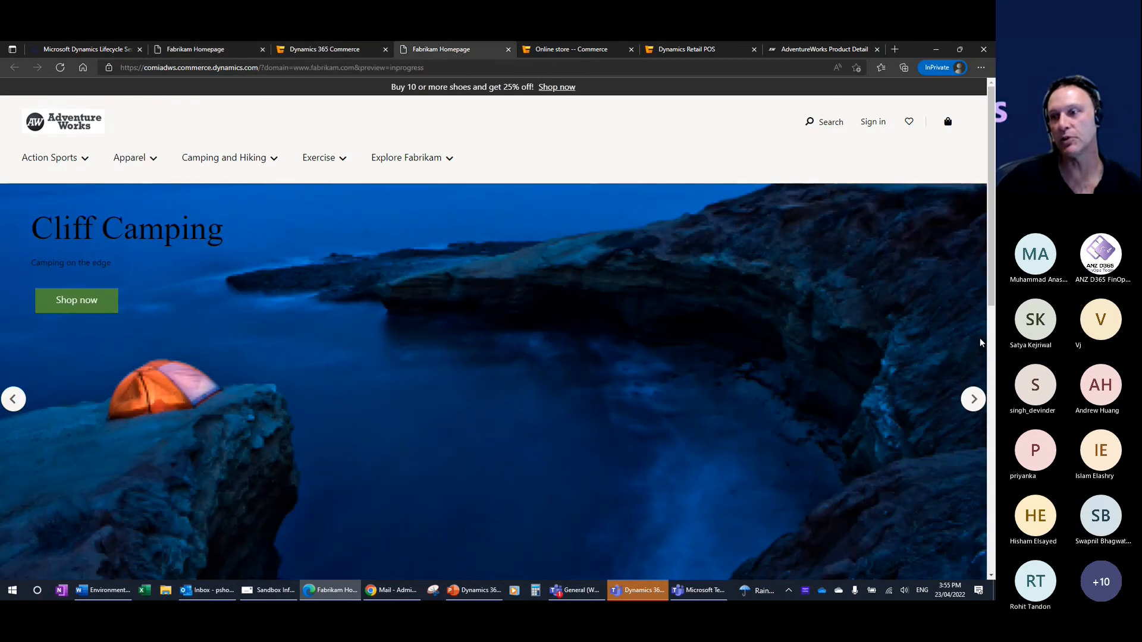
left_click(973, 403)
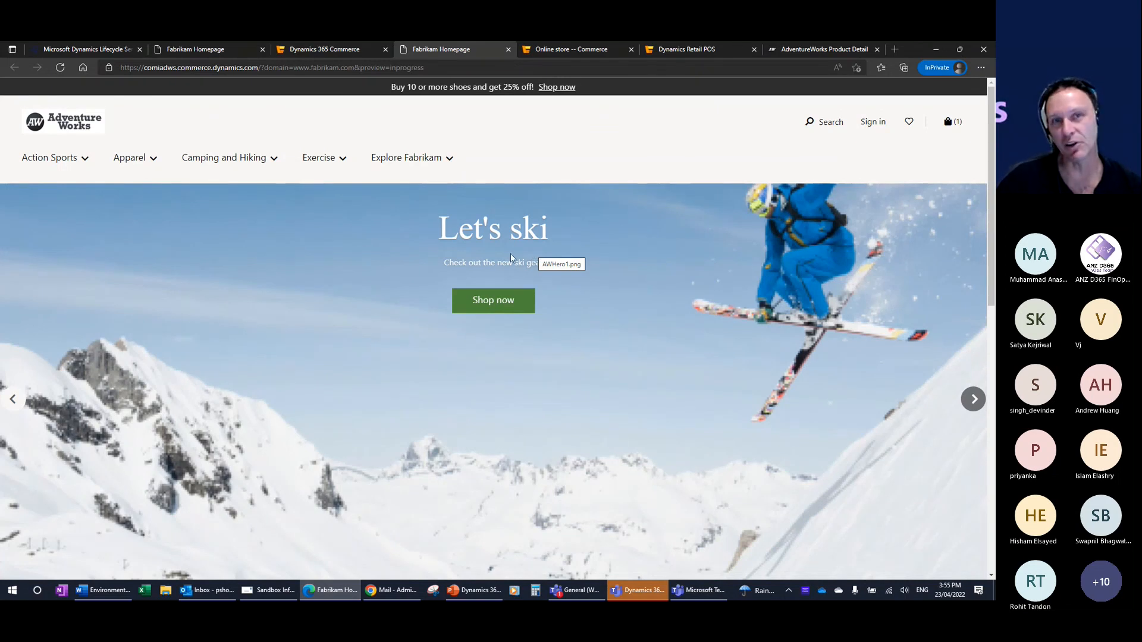
Finish editing Homepage in site builder without a comment and publish the page
left_click(333, 52)
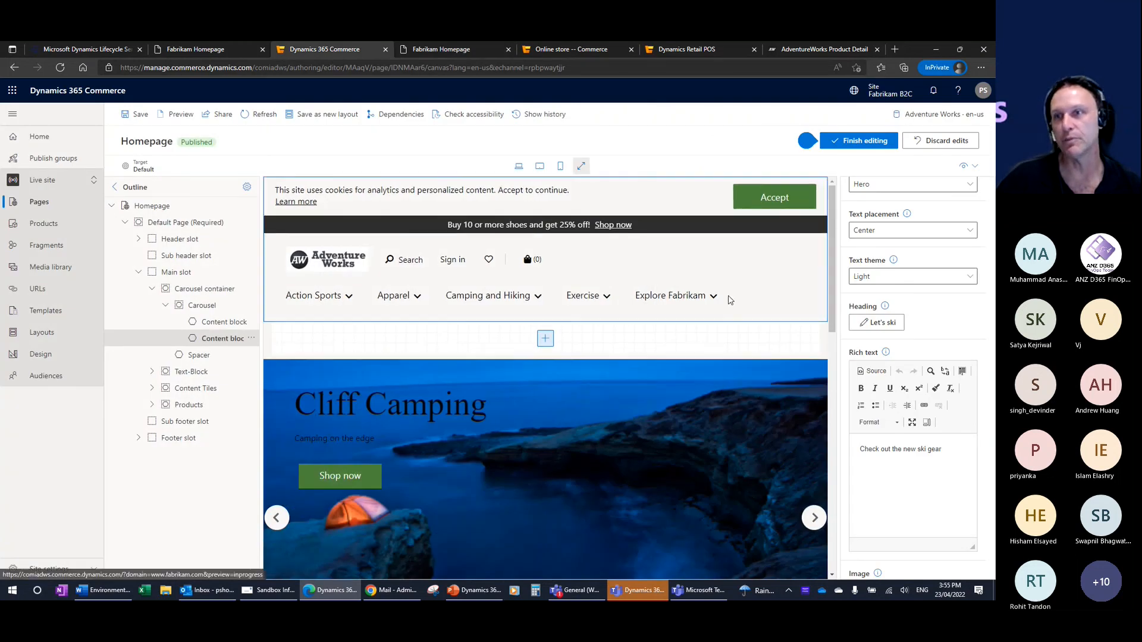
left_click(858, 143)
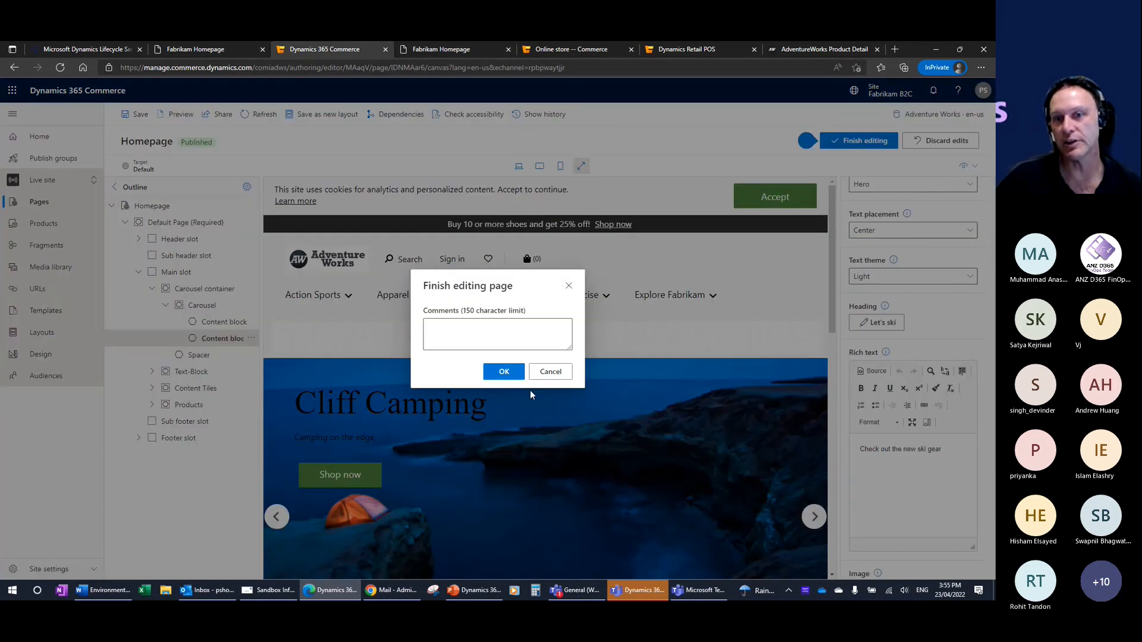
left_click(503, 371)
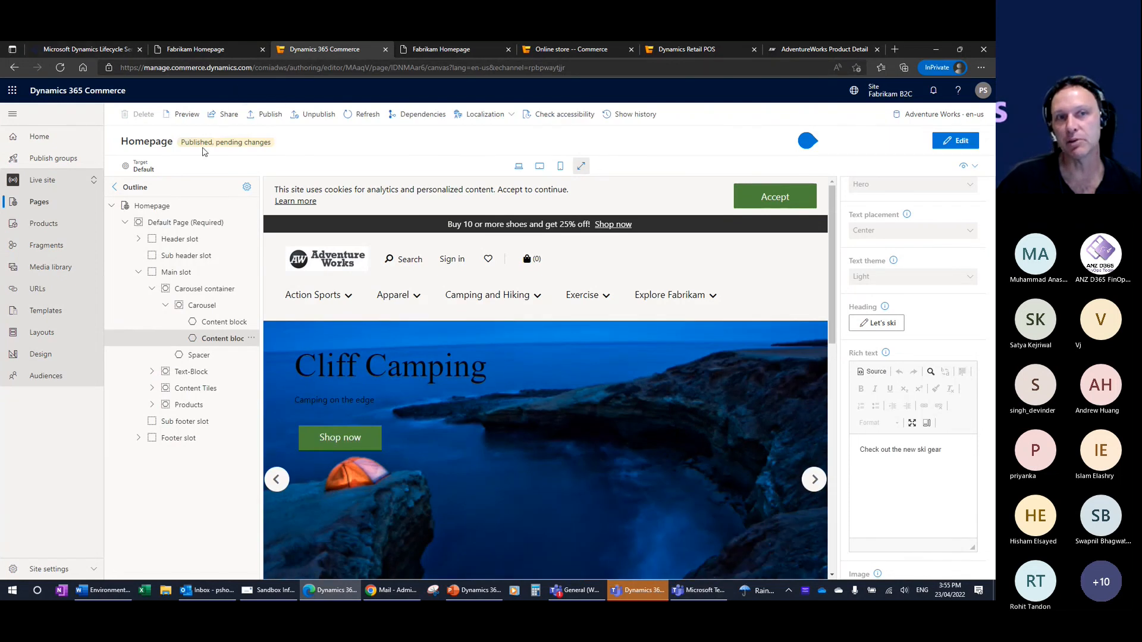
left_click(267, 114)
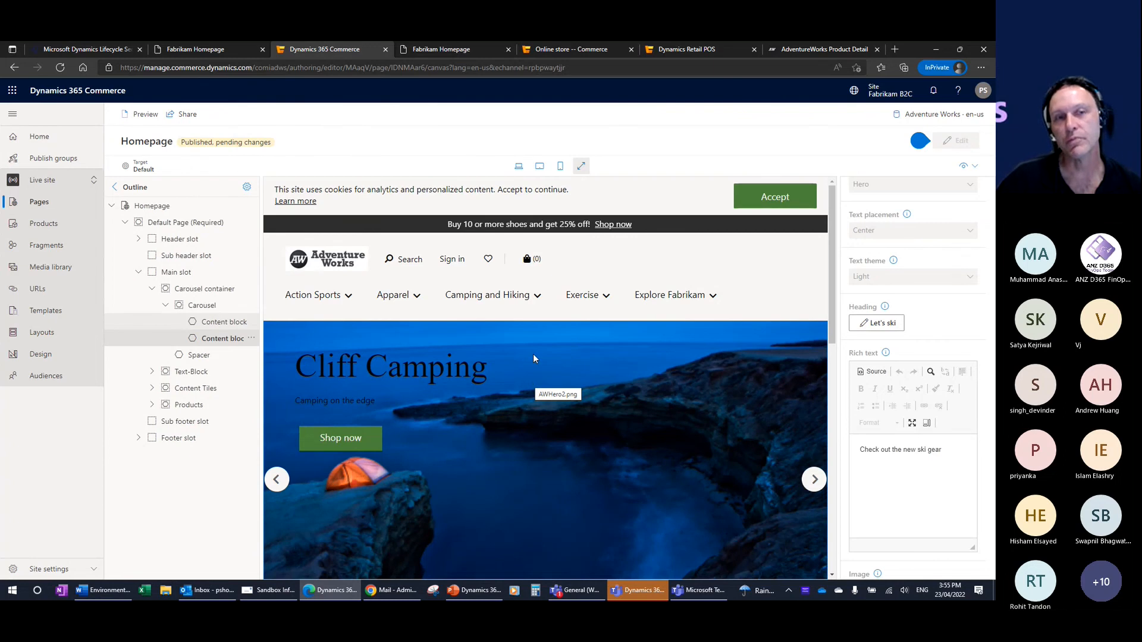
Compare the ski slide on the live storefront and in the preview, and reload the live storefront to check the published heading
left_click(206, 50)
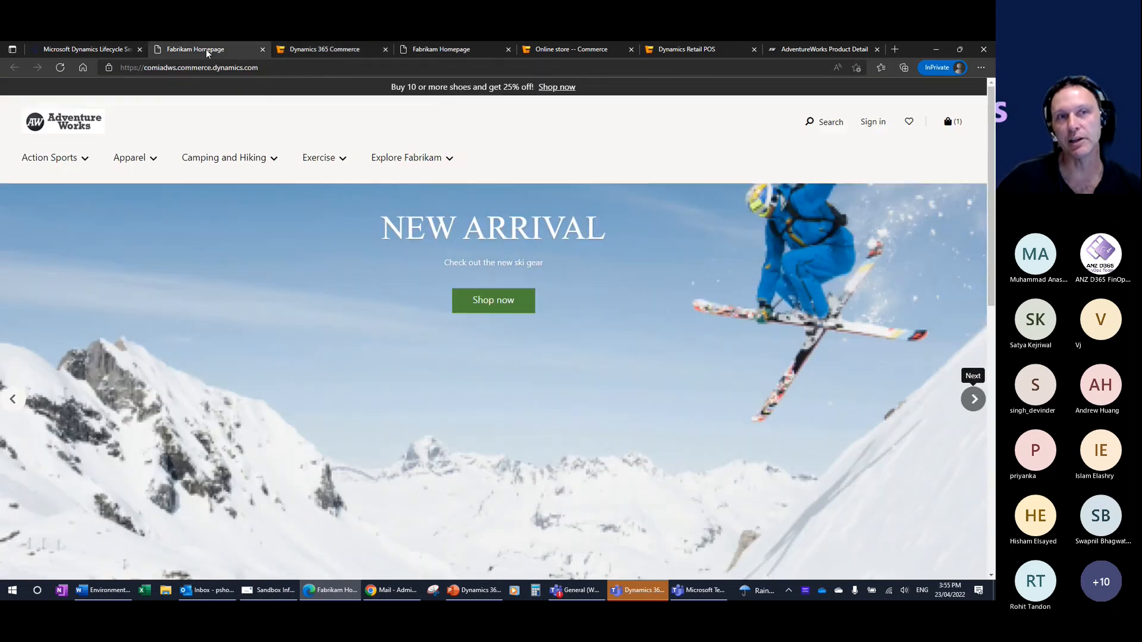
left_click(981, 402)
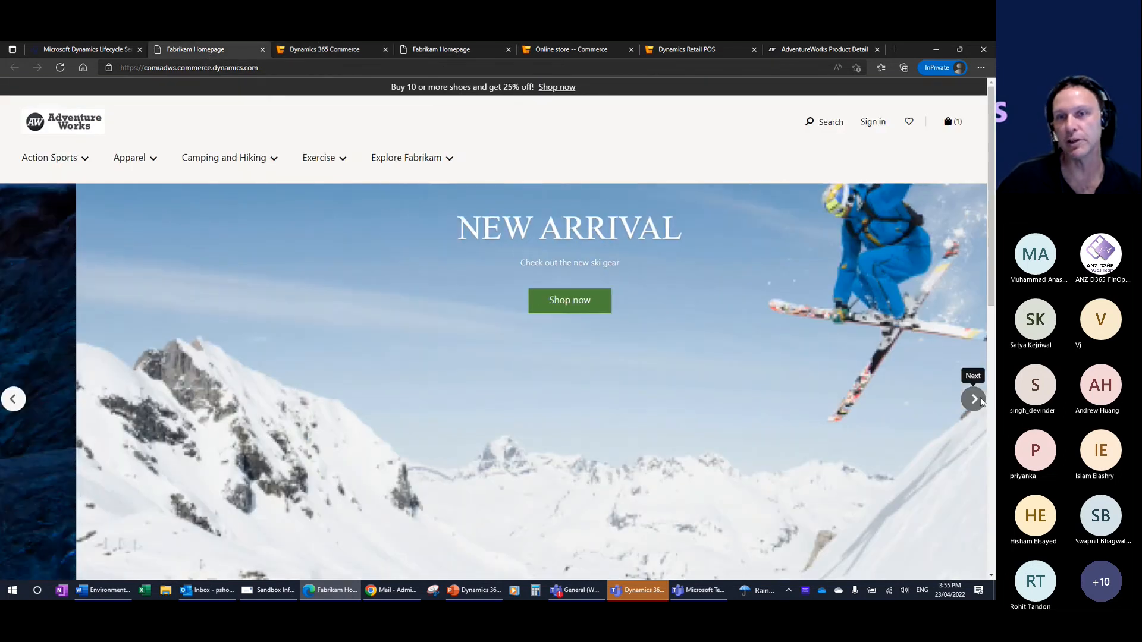
left_click(479, 52)
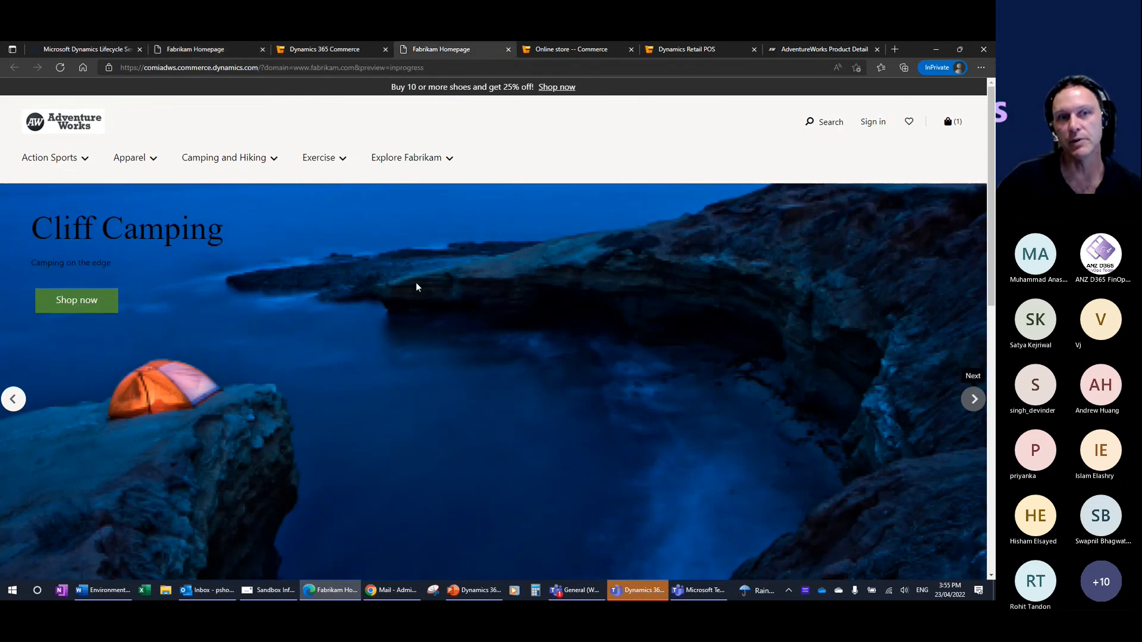
left_click(971, 400)
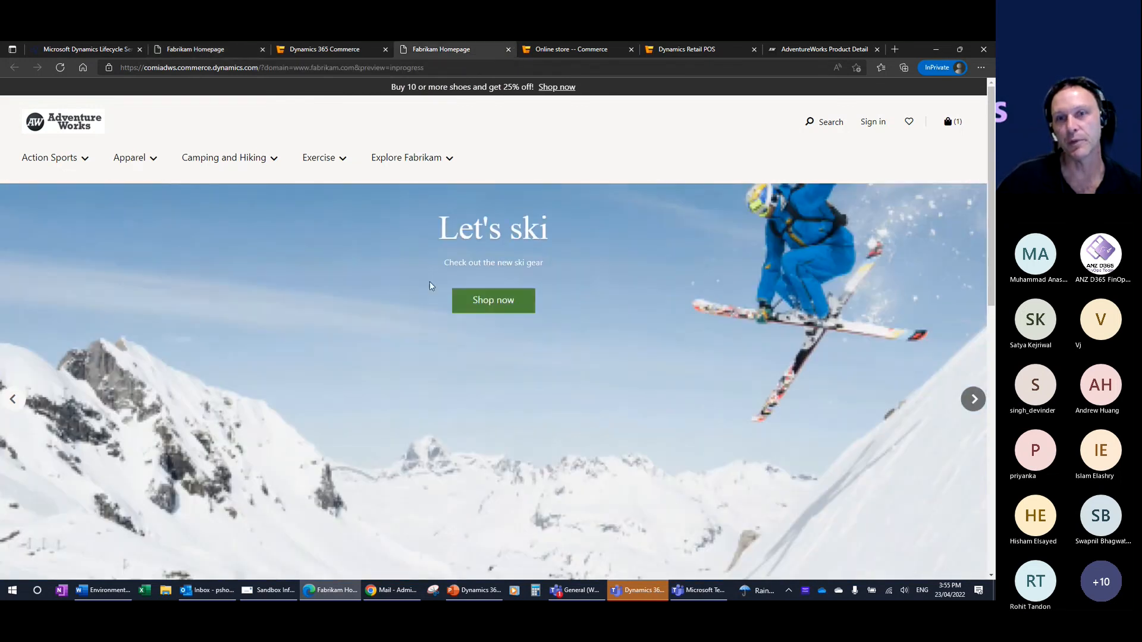
left_click(230, 53)
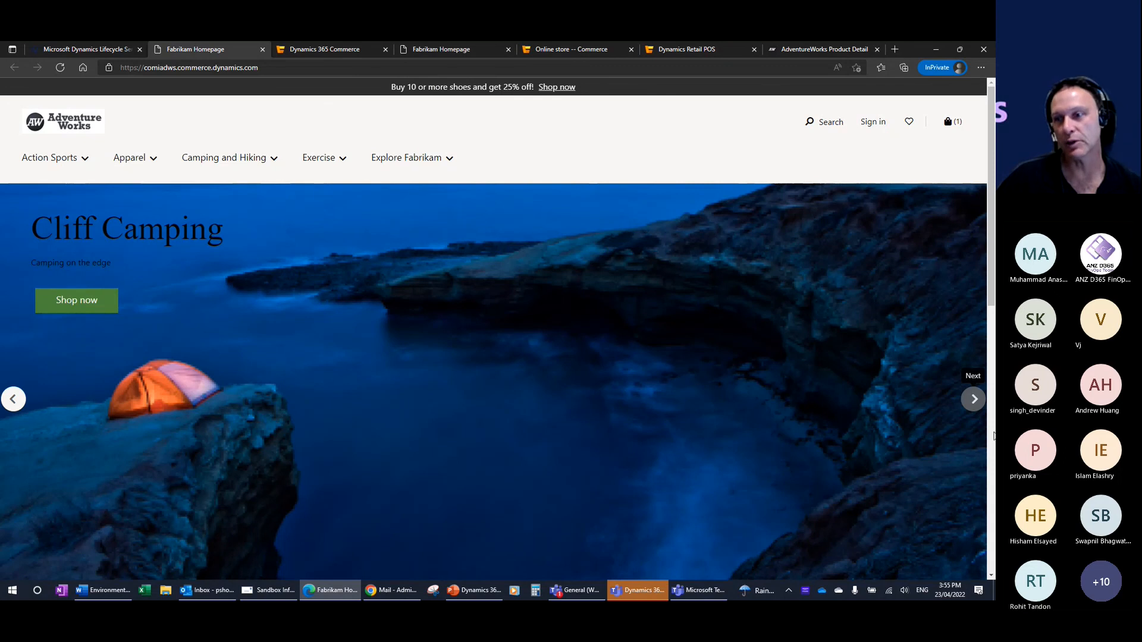
left_click(972, 399)
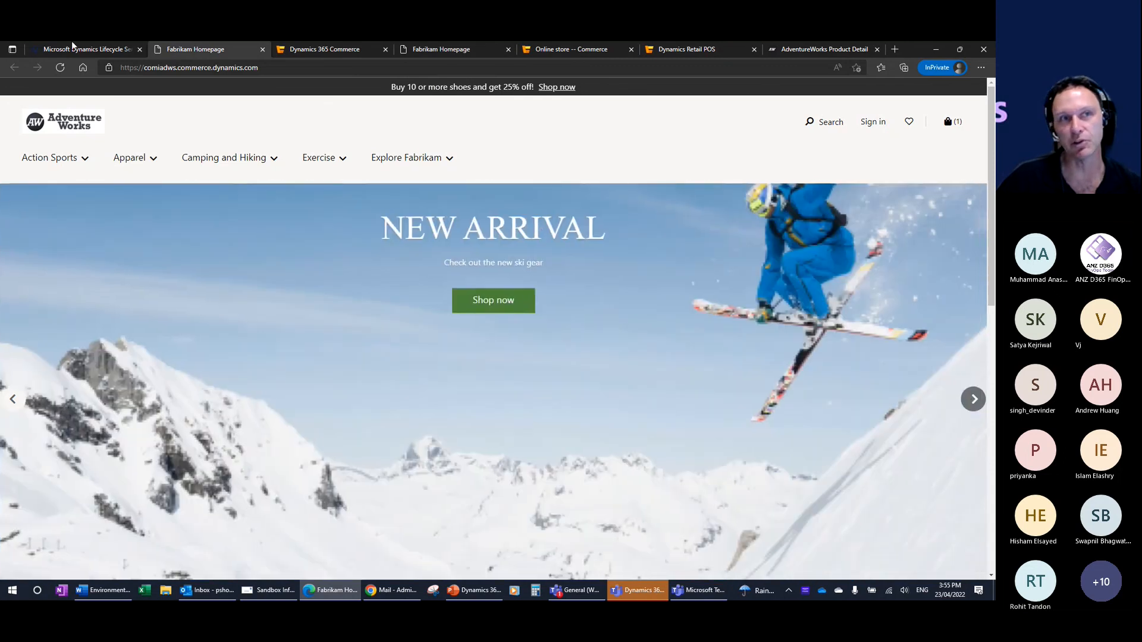
left_click(61, 70)
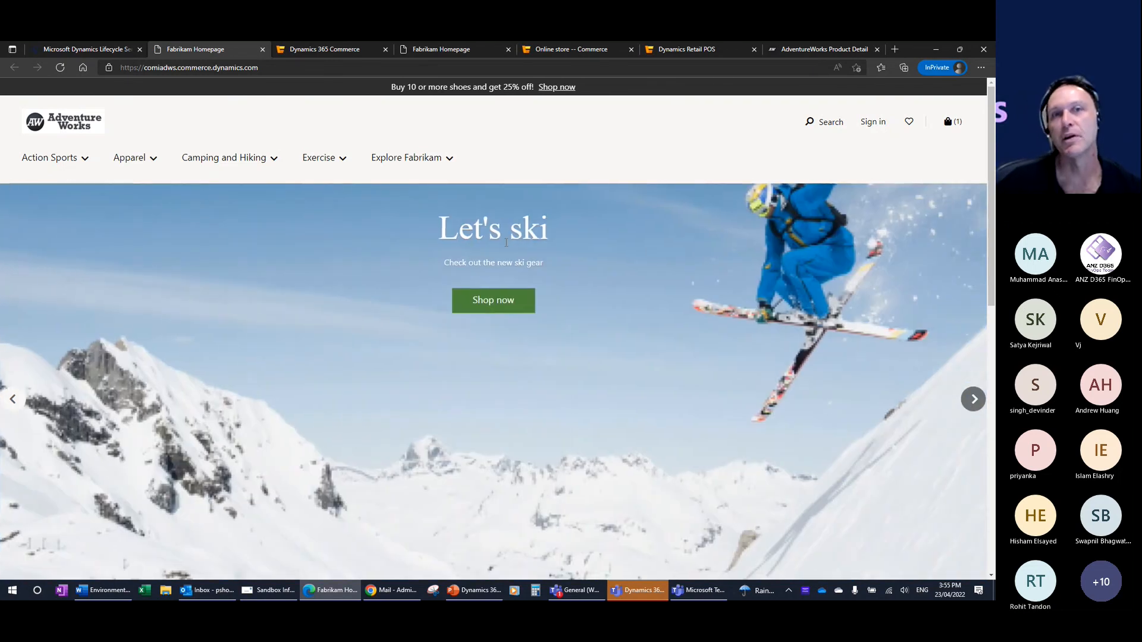
Close the live storefront page and view the site's publish groups and the Action Sports and Camping and Hiking product categories
left_click(263, 50)
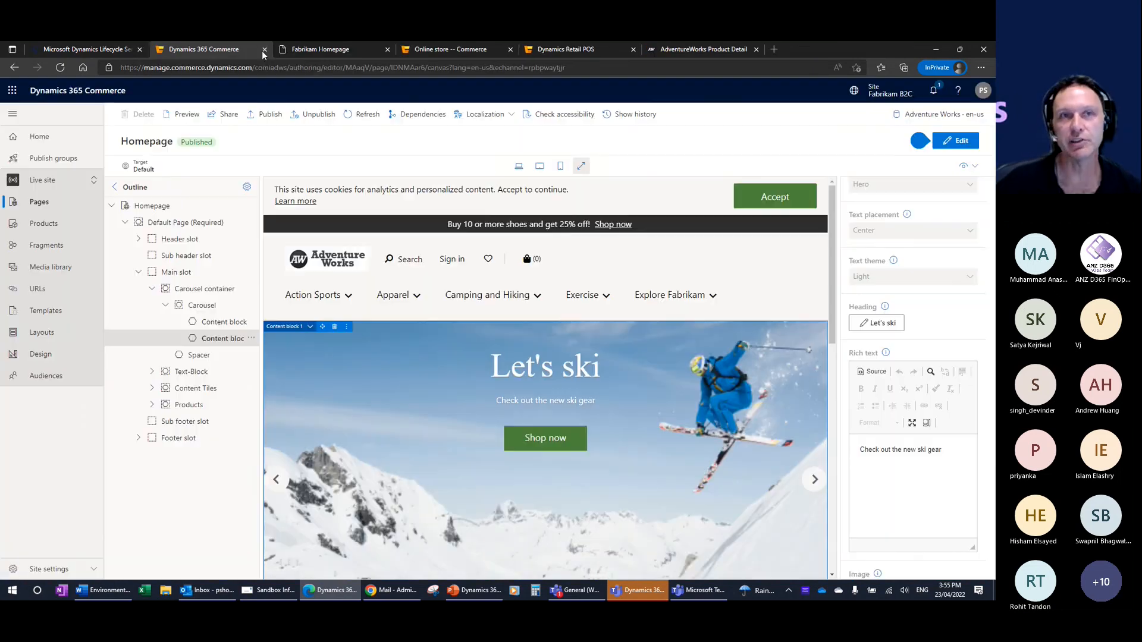
left_click(51, 161)
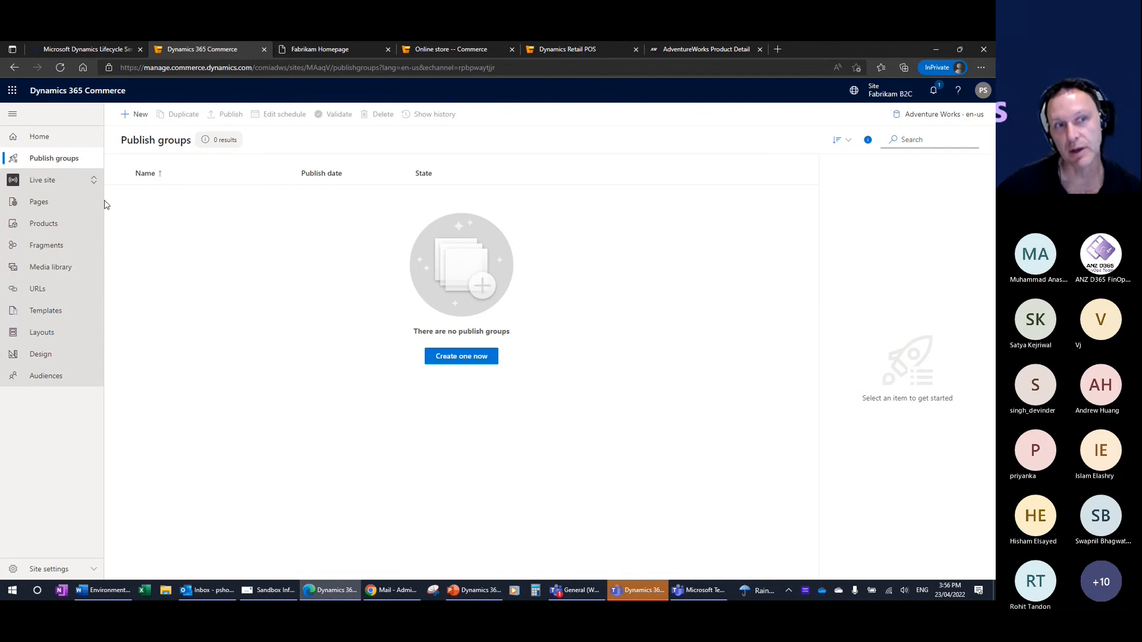
left_click(36, 227)
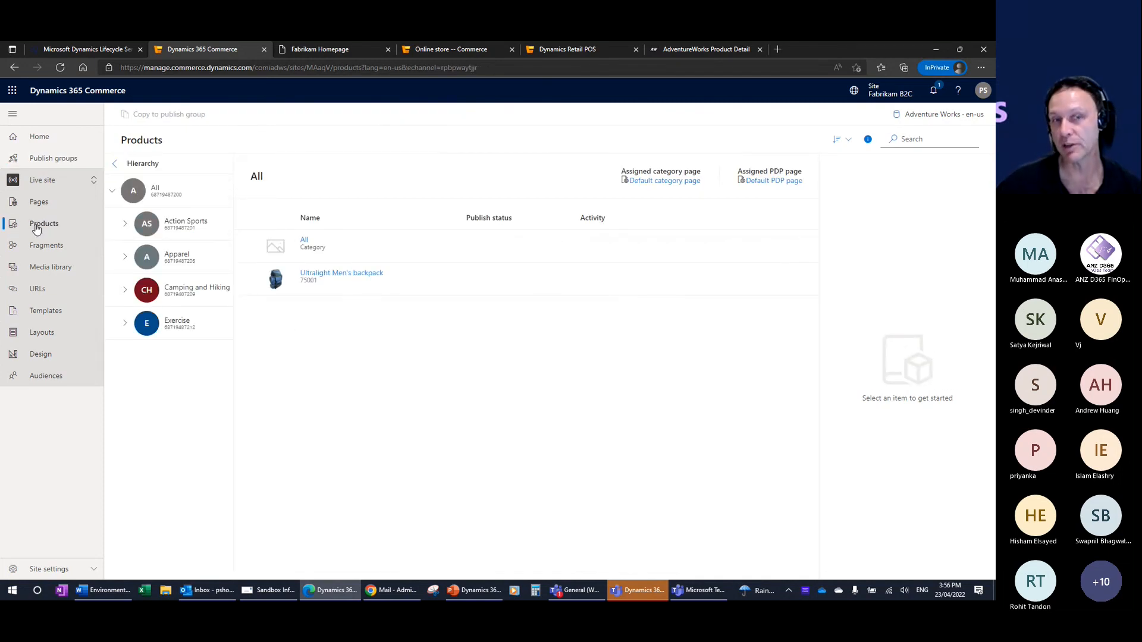
left_click(143, 235)
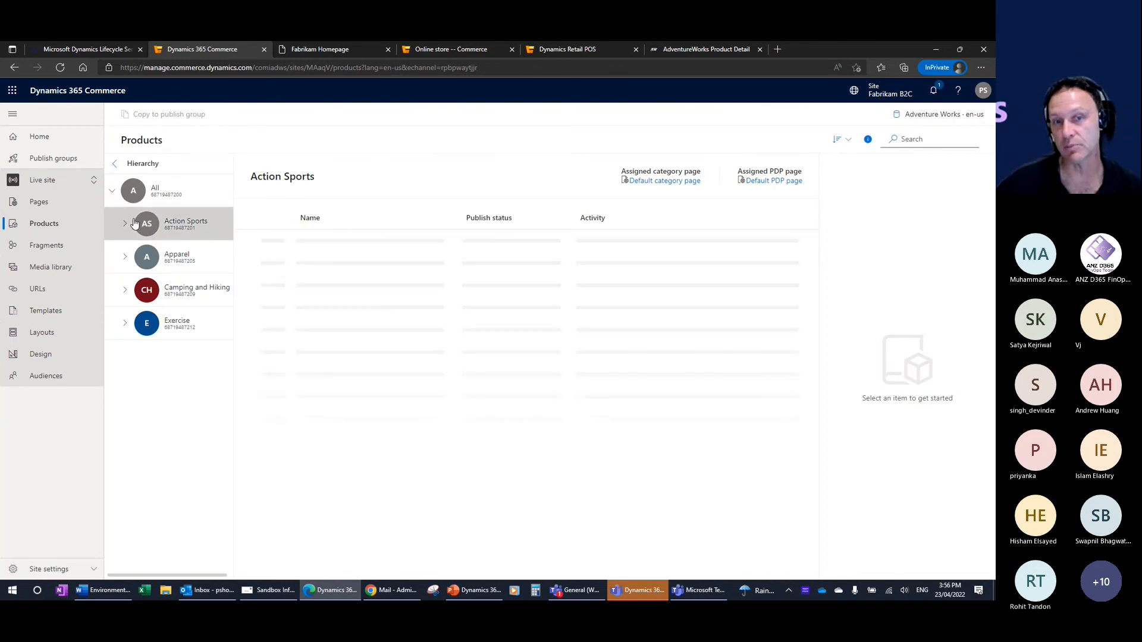
left_click(160, 290)
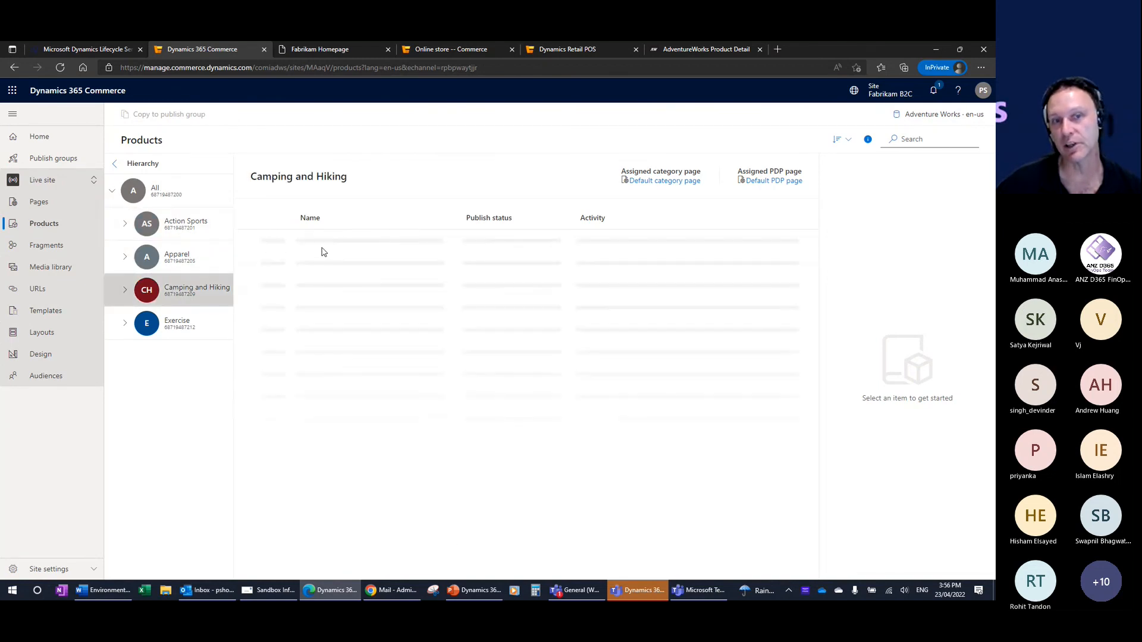
Switch to the Fabrikam site builder in Chrome, expand Menswear in the product hierarchy, and compare the categories with the storefront navigation
left_click(404, 595)
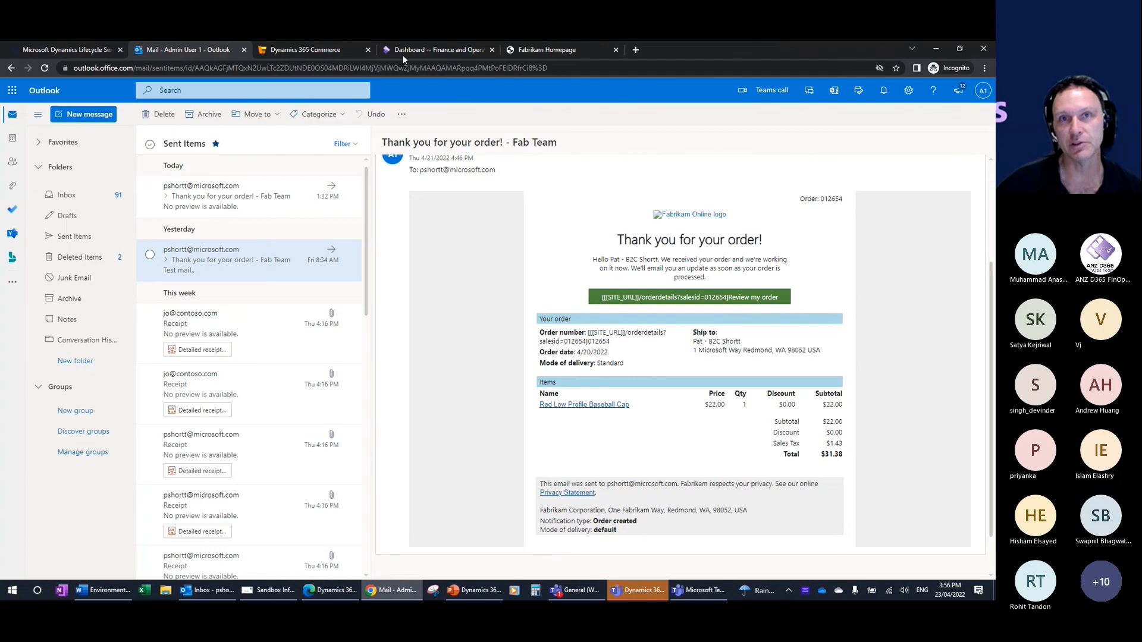
left_click(321, 49)
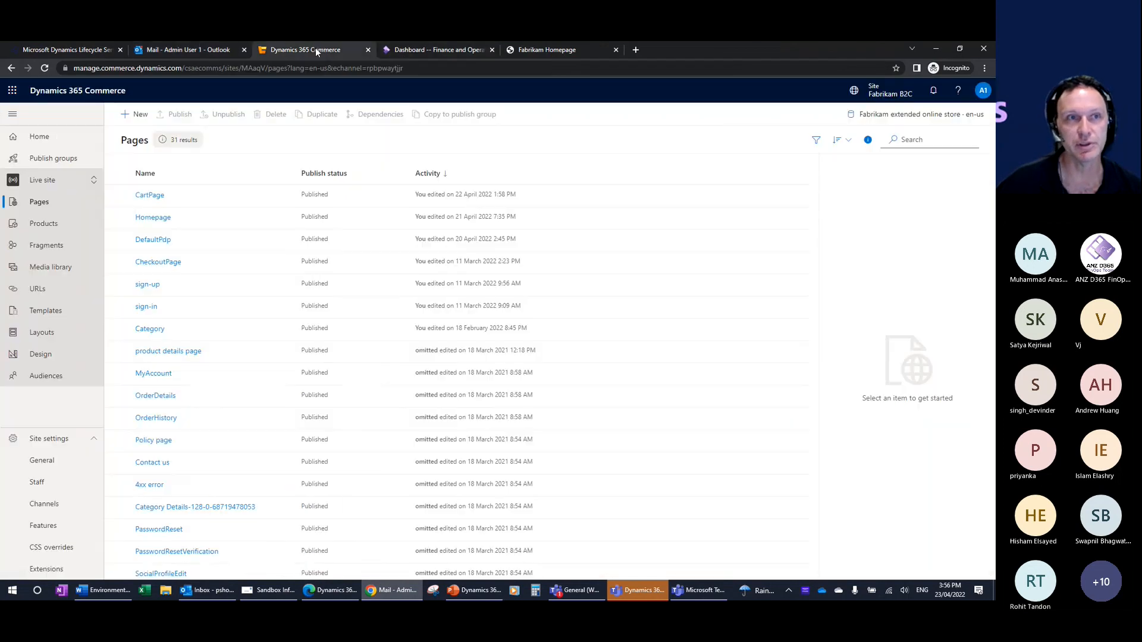
left_click(42, 223)
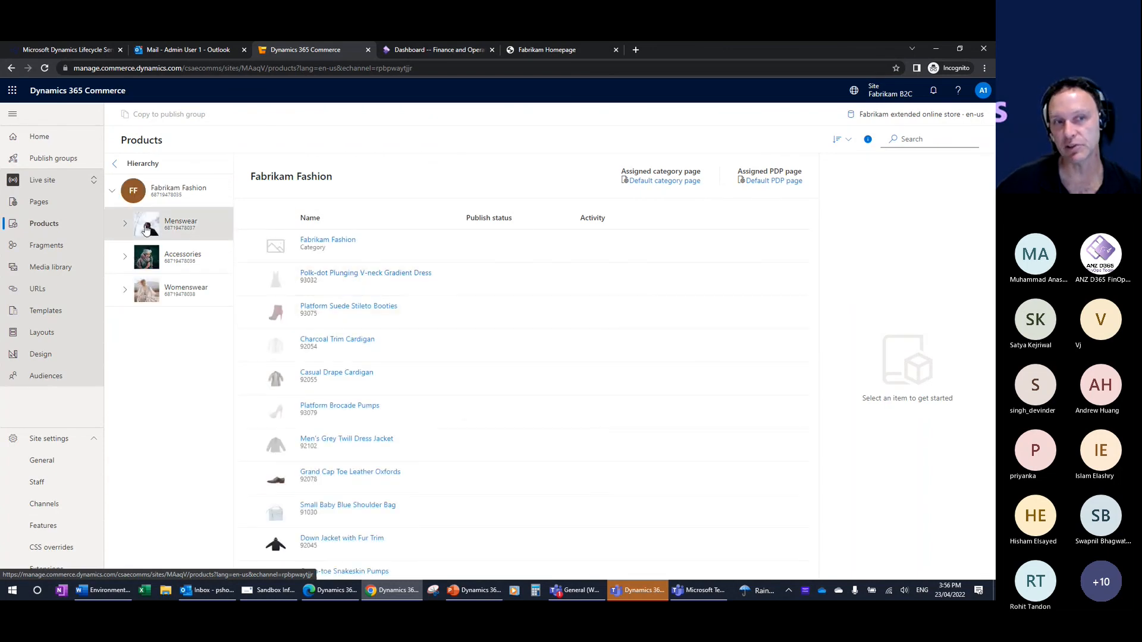
left_click(125, 225)
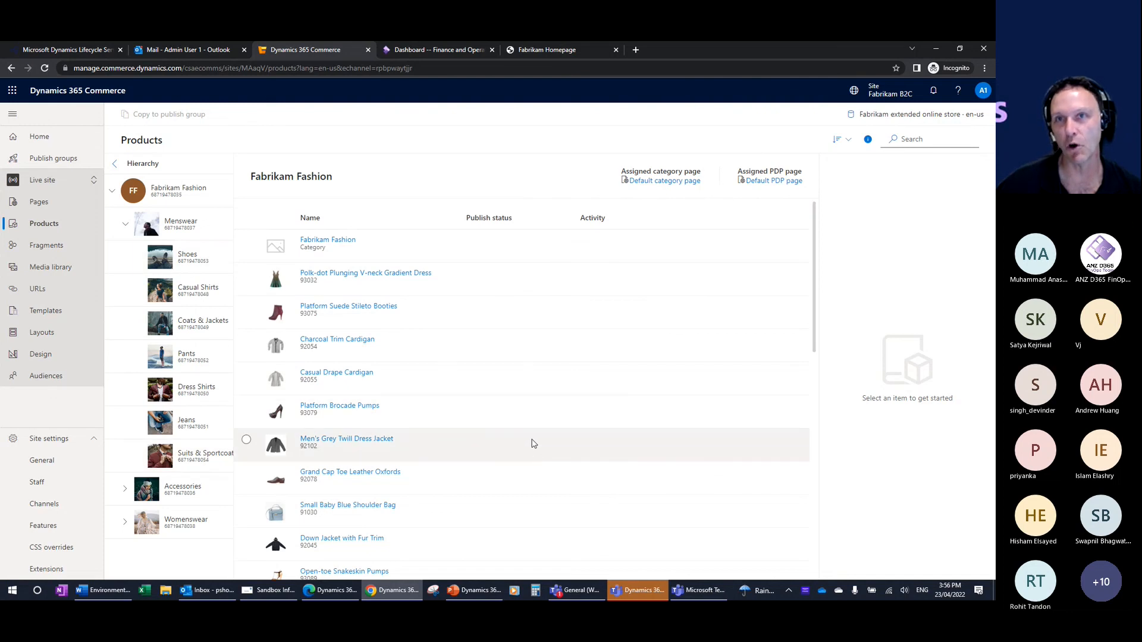
left_click(549, 47)
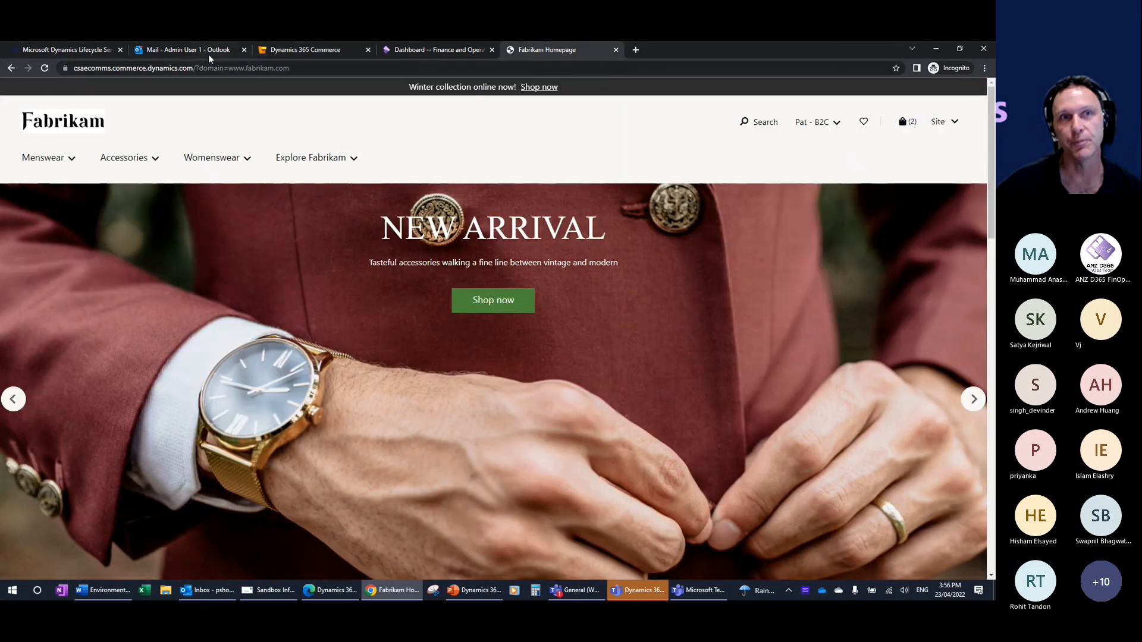
left_click(205, 52)
left_click(302, 51)
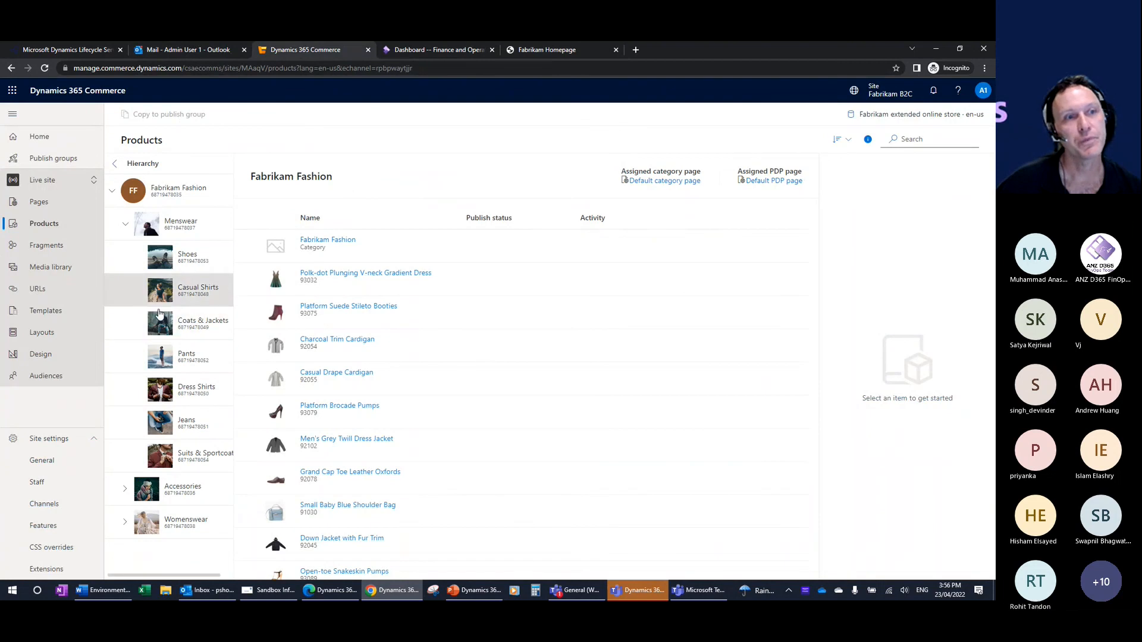
View the site's fragments and examine the shared header and footer on the storefront's Sunglasses category page
left_click(51, 246)
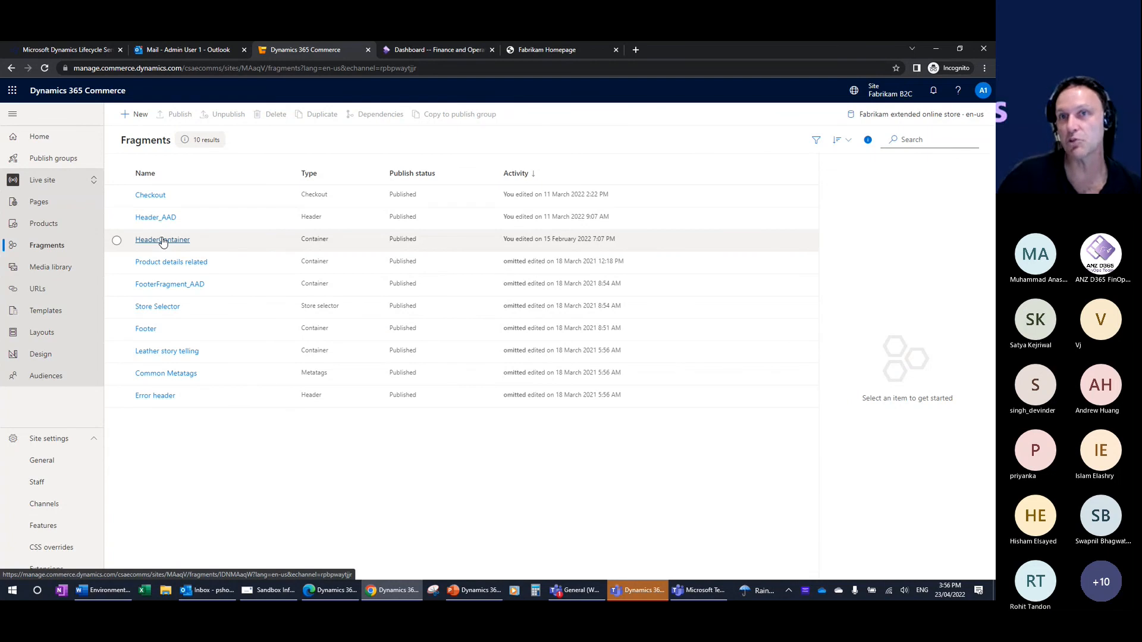
left_click(561, 48)
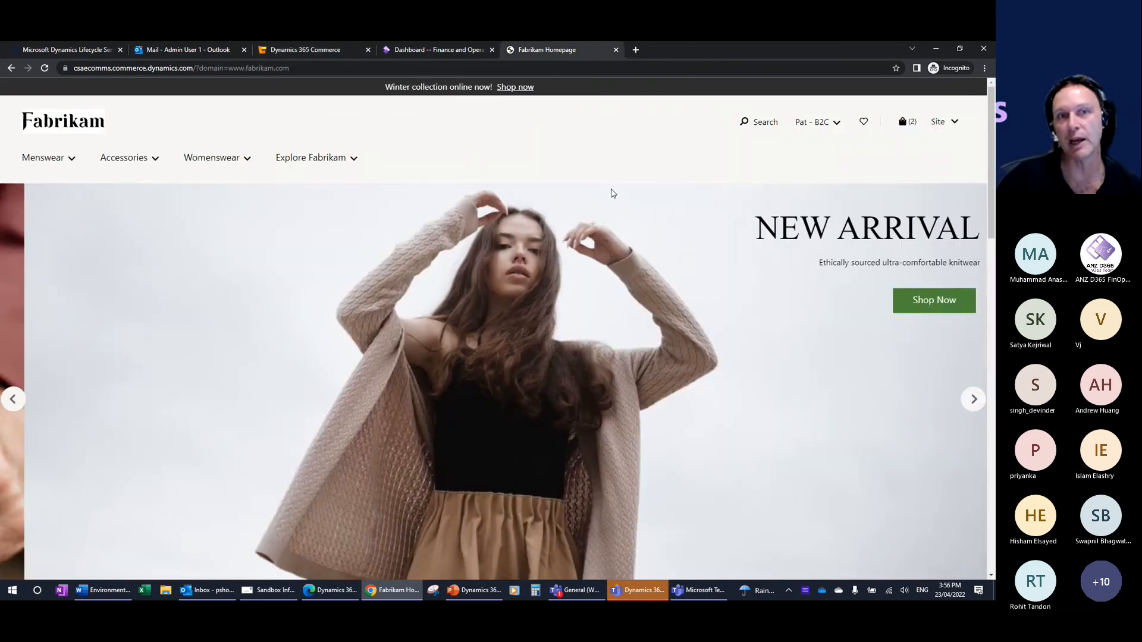
left_click(152, 159)
left_click(131, 207)
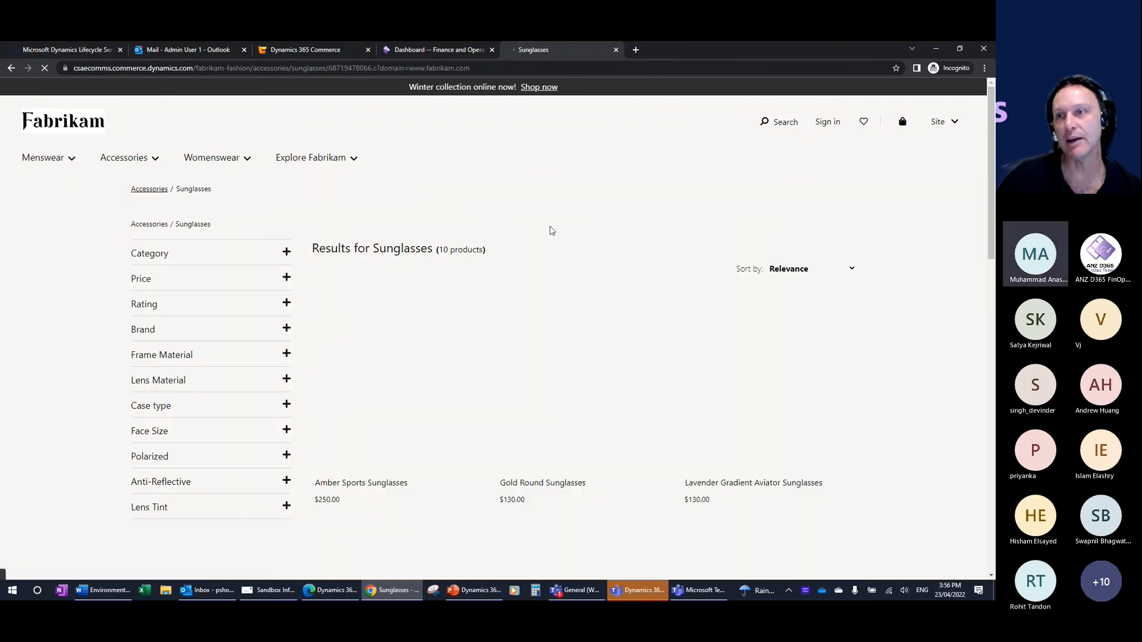
left_click_drag(990, 172, 994, 535)
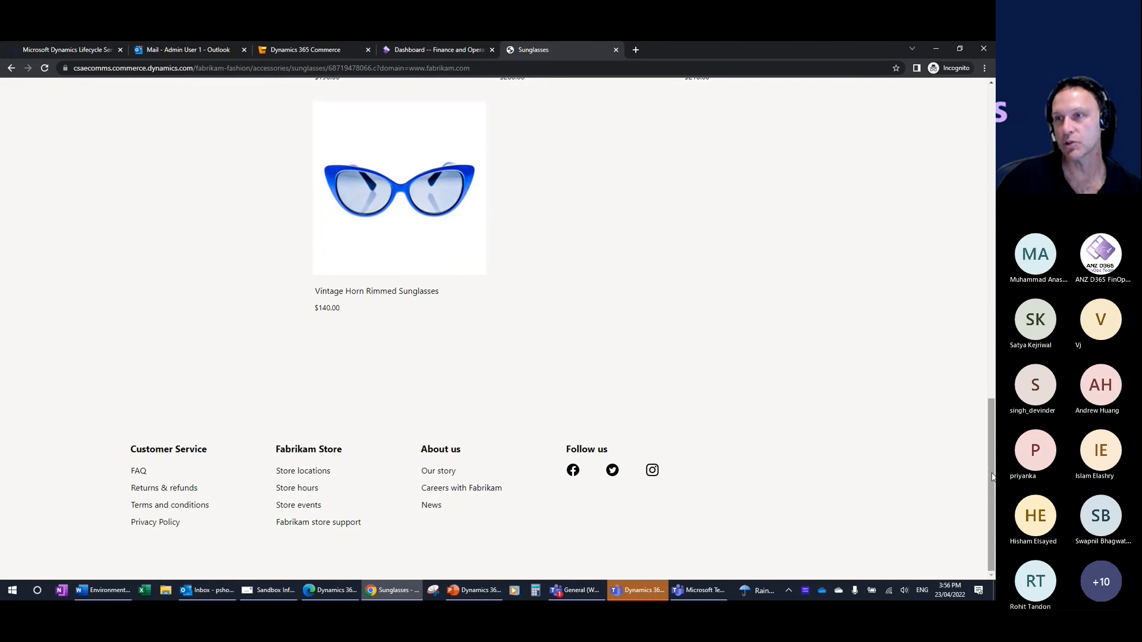
left_click_drag(992, 476, 990, 157)
left_click(304, 50)
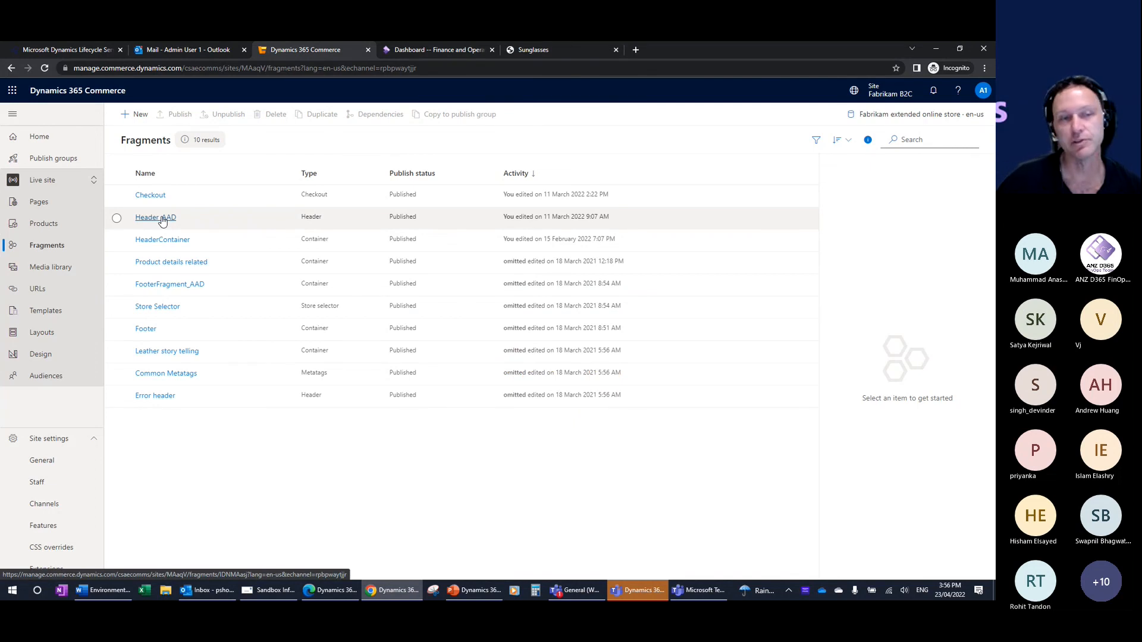
View the media library, then open the Grand Cap Toe Leather Oxfords product from the storefront's Menswear Shoes category
left_click(65, 270)
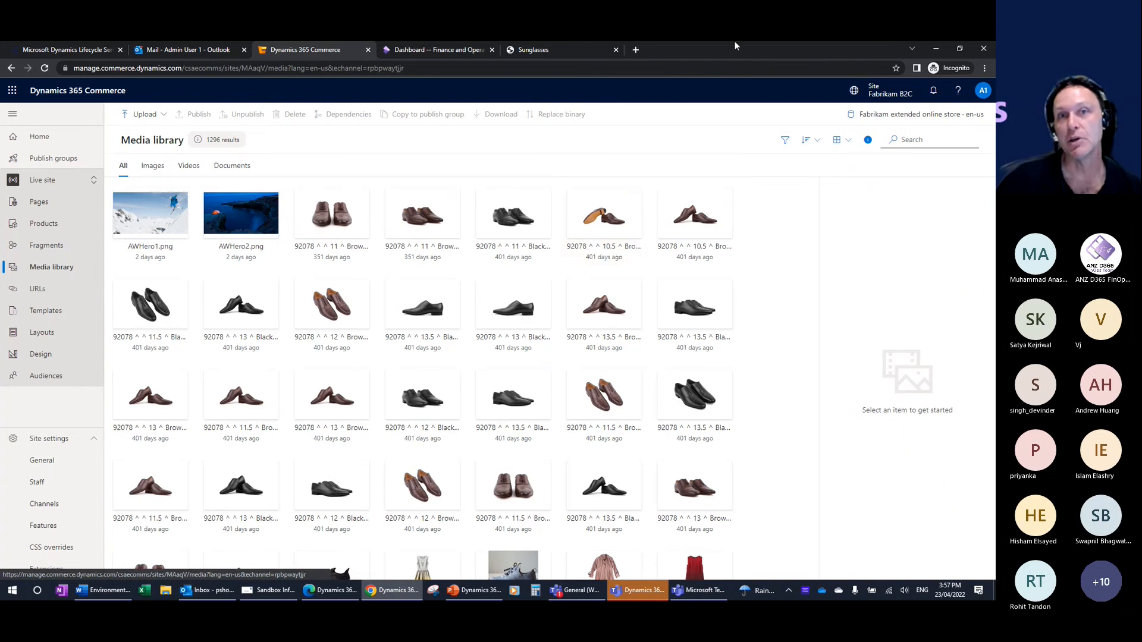
left_click(552, 50)
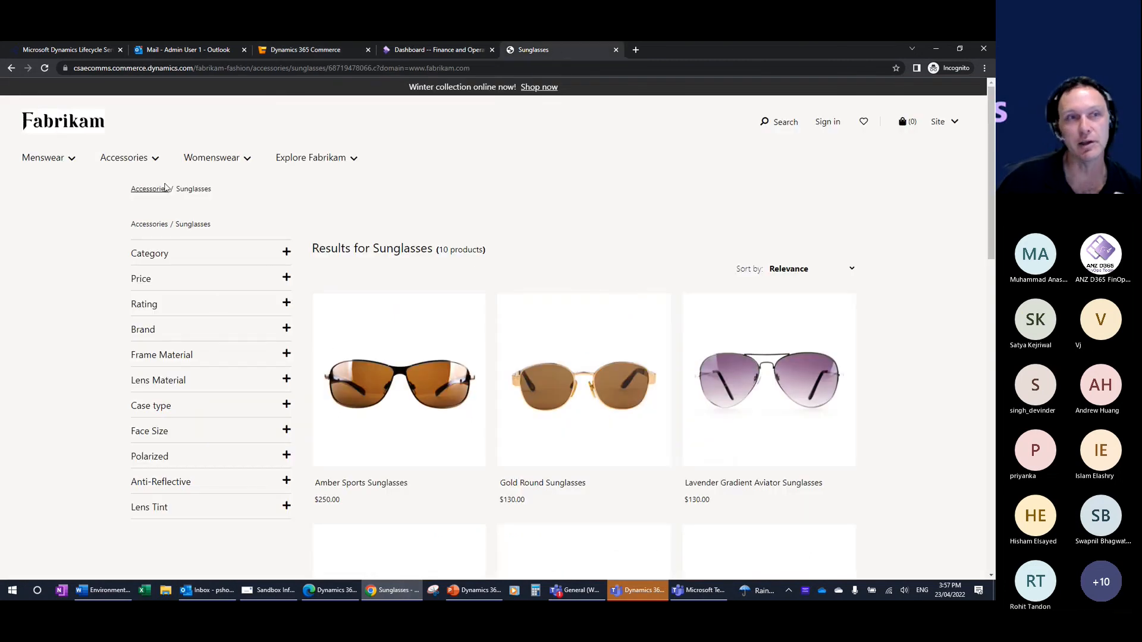
left_click(46, 157)
left_click(38, 209)
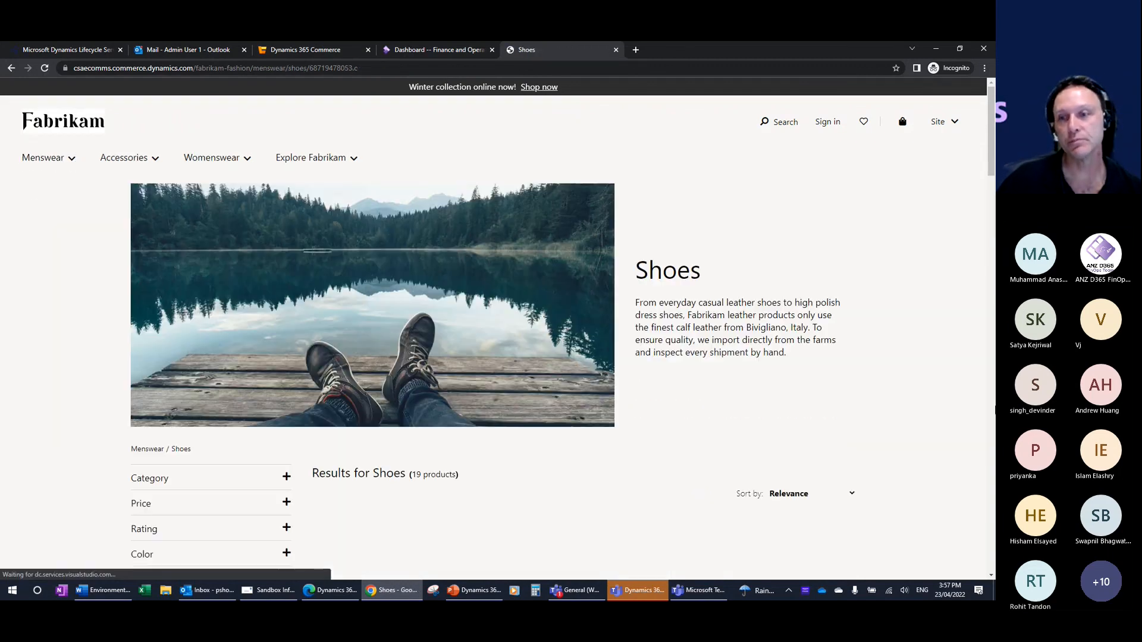
scroll(992, 167, "down", 7)
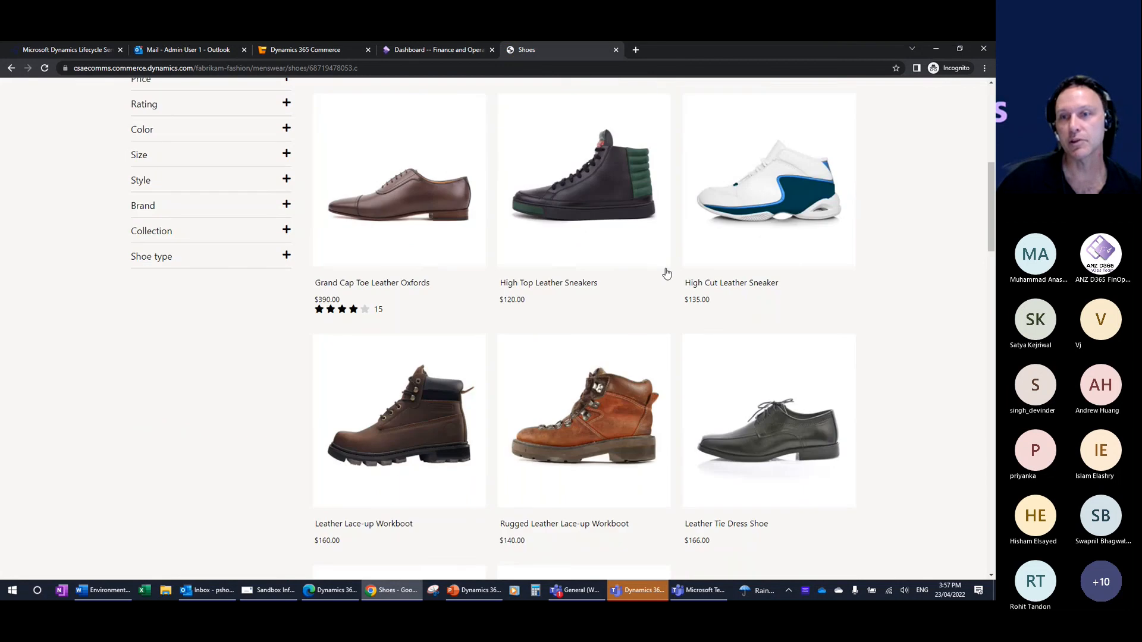
left_click(442, 241)
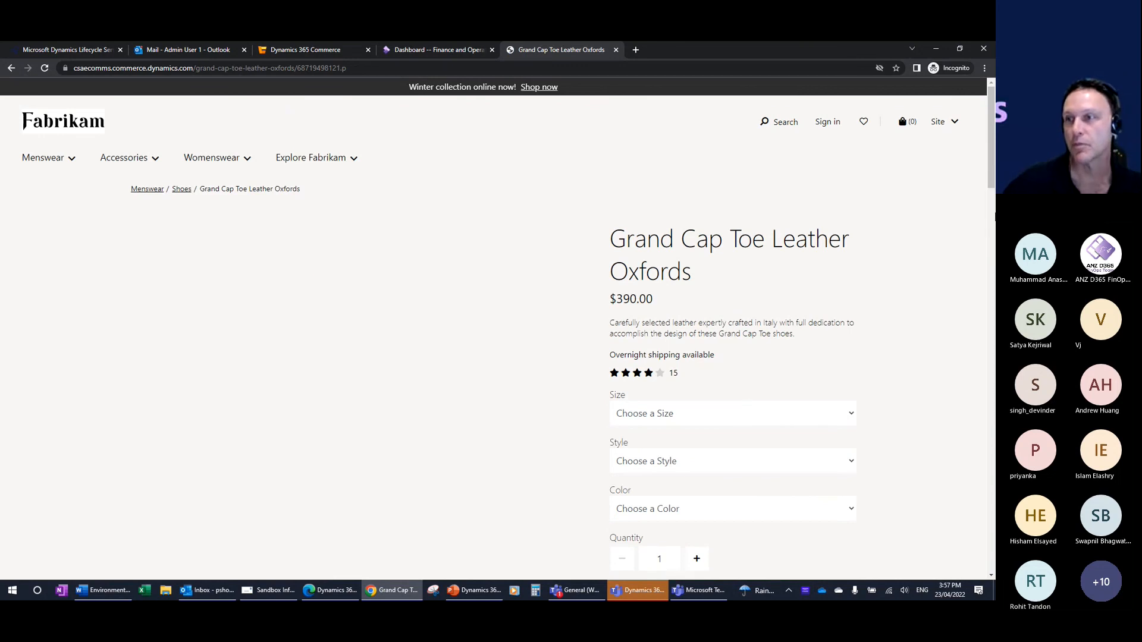
Choose size 11, style Regular and color Black for the Grand Cap Toe Leather Oxfords
scroll(991, 207, "down", 2)
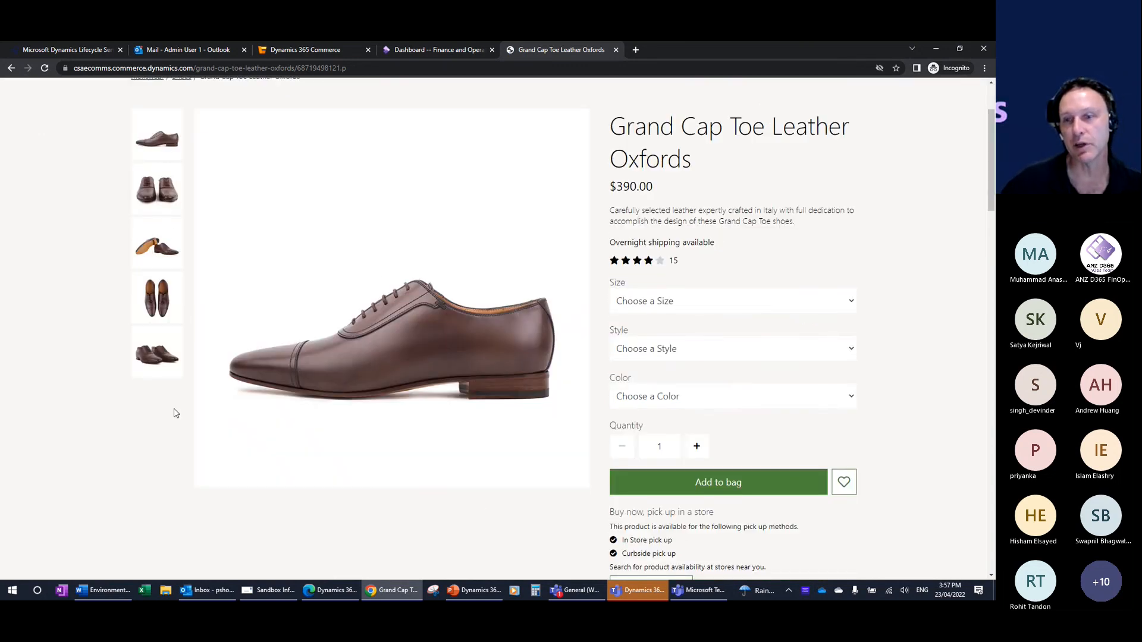
left_click(767, 300)
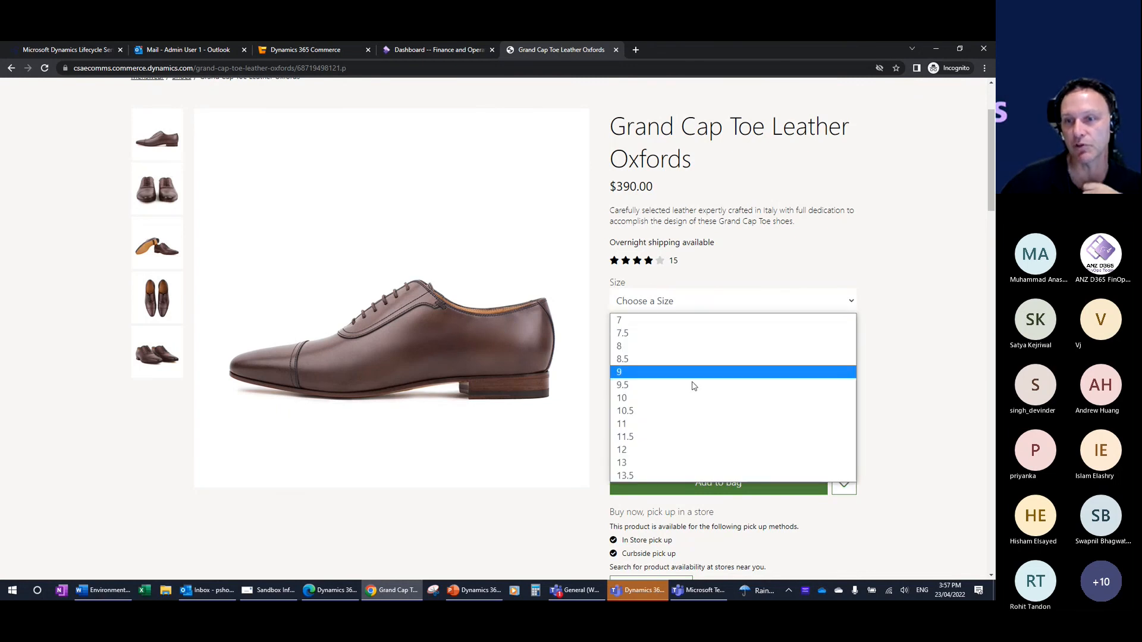
left_click(688, 423)
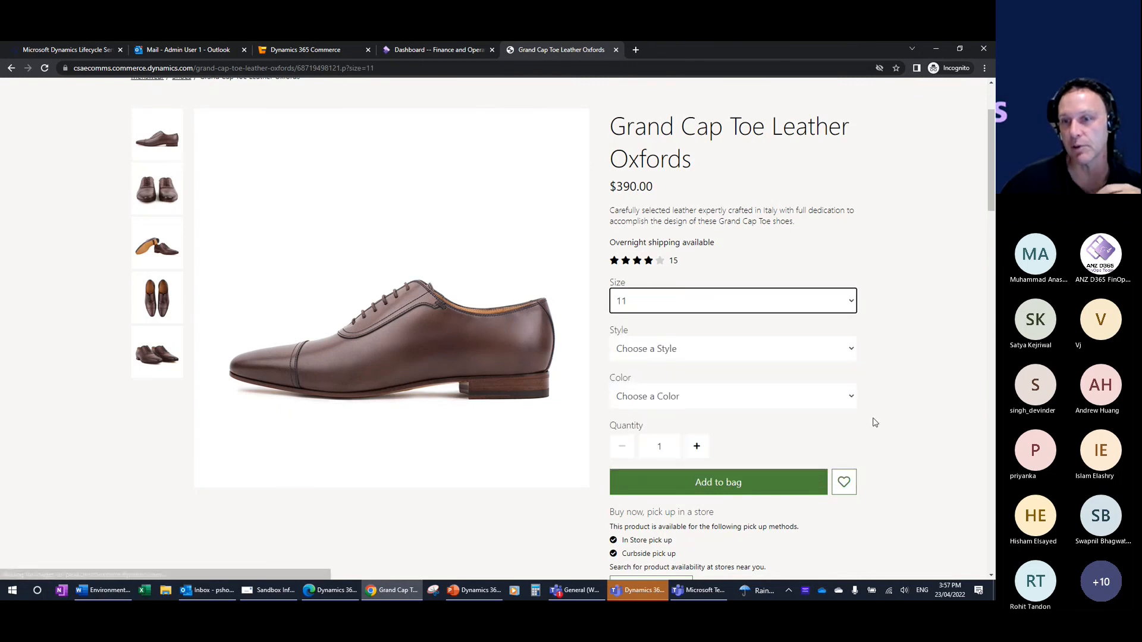
left_click(767, 352)
left_click(701, 368)
left_click(746, 397)
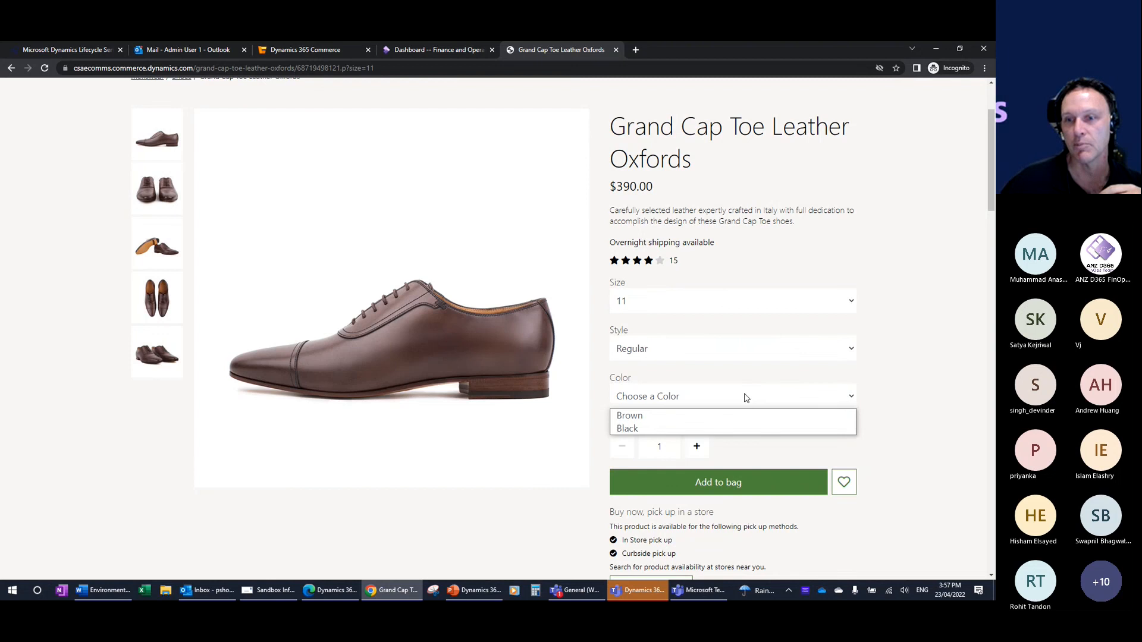
left_click(655, 428)
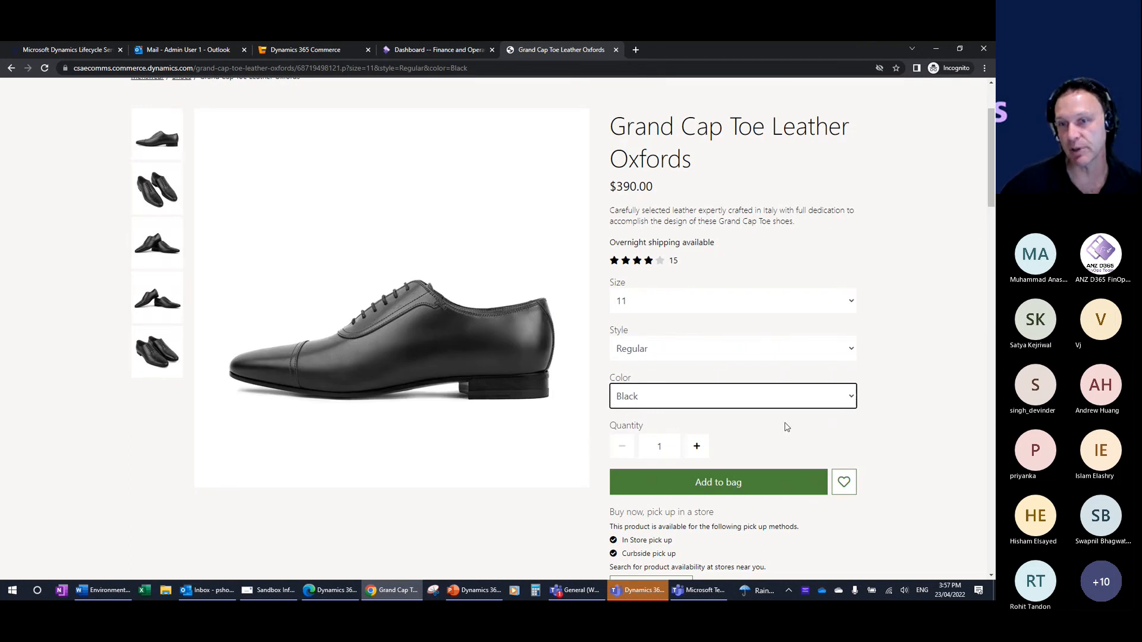
Return to site builder and review the site's URLs, templates, layouts, design and audiences
left_click(321, 50)
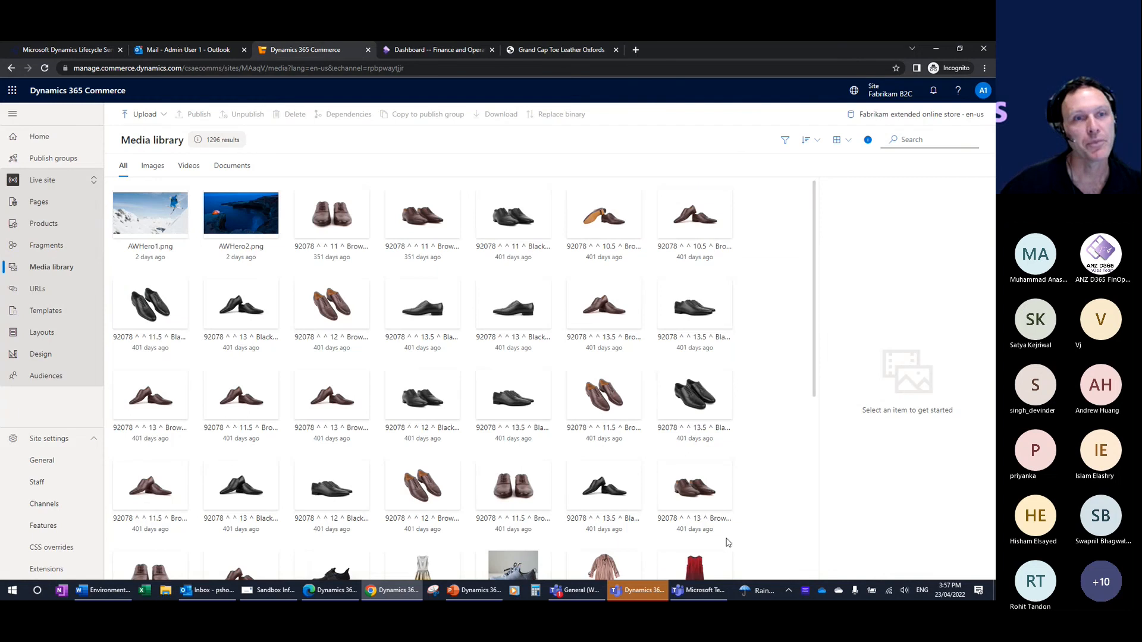
left_click(37, 288)
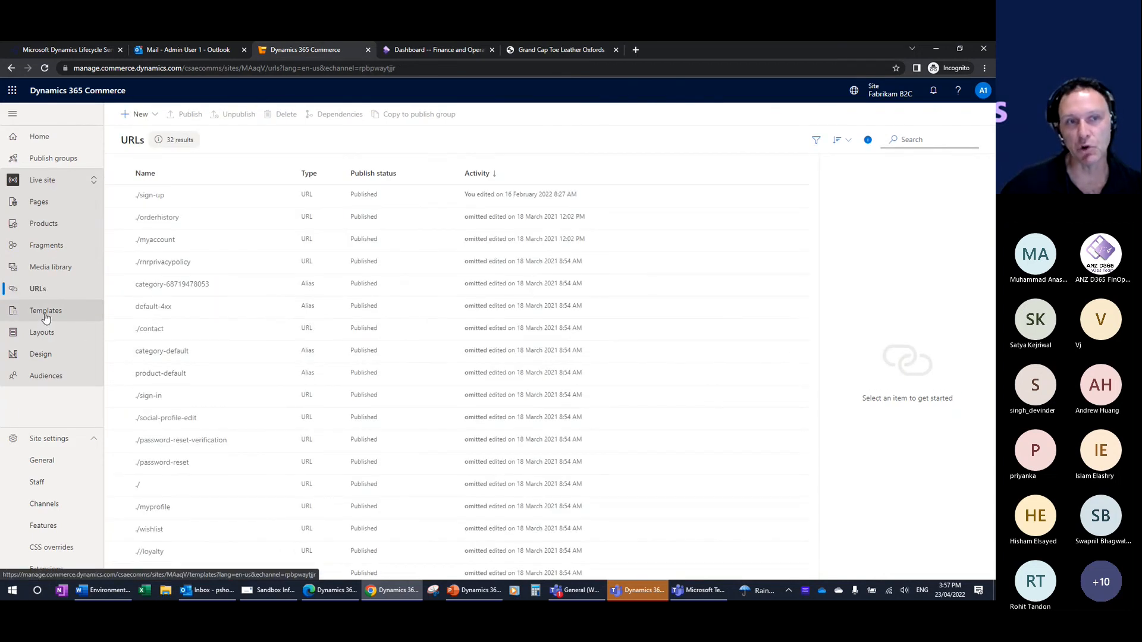
left_click(45, 316)
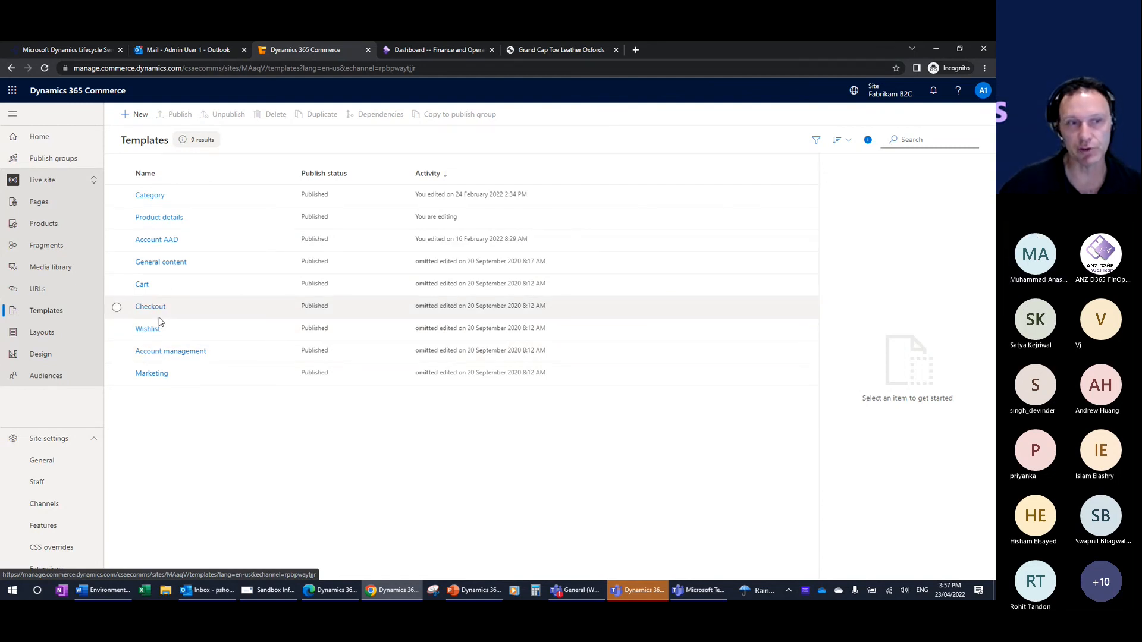
left_click(66, 338)
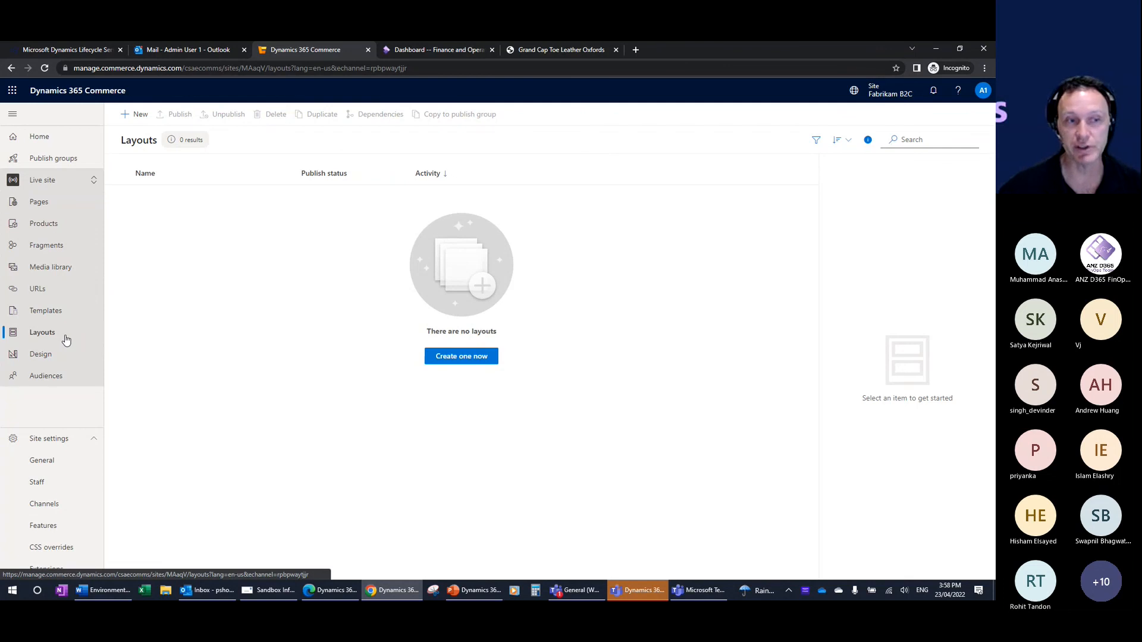
left_click(48, 359)
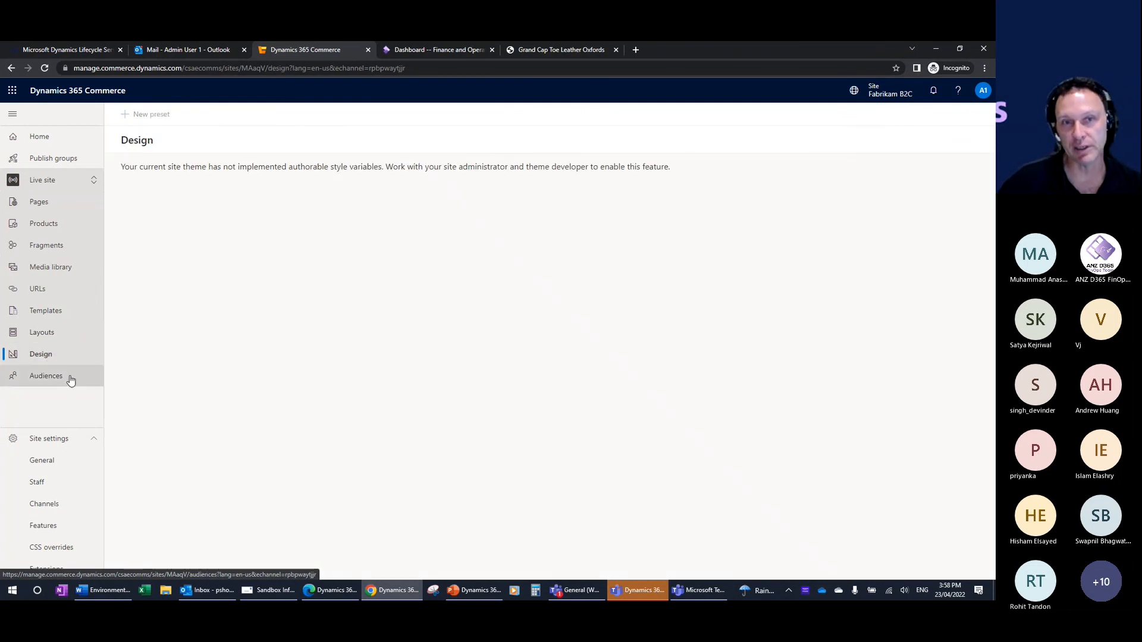
left_click(64, 377)
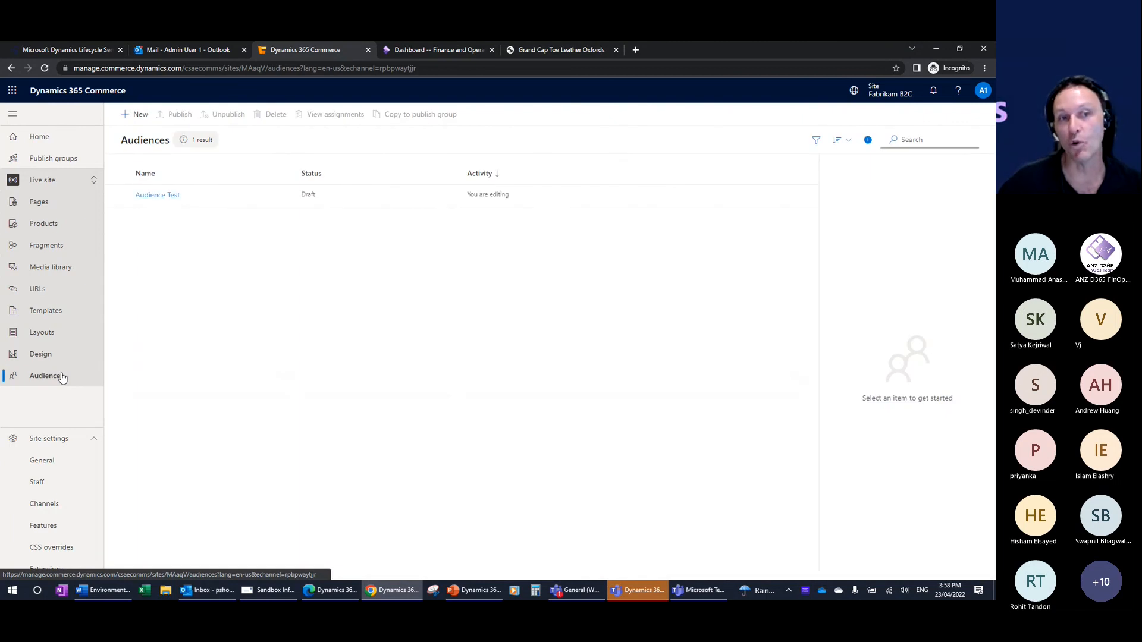